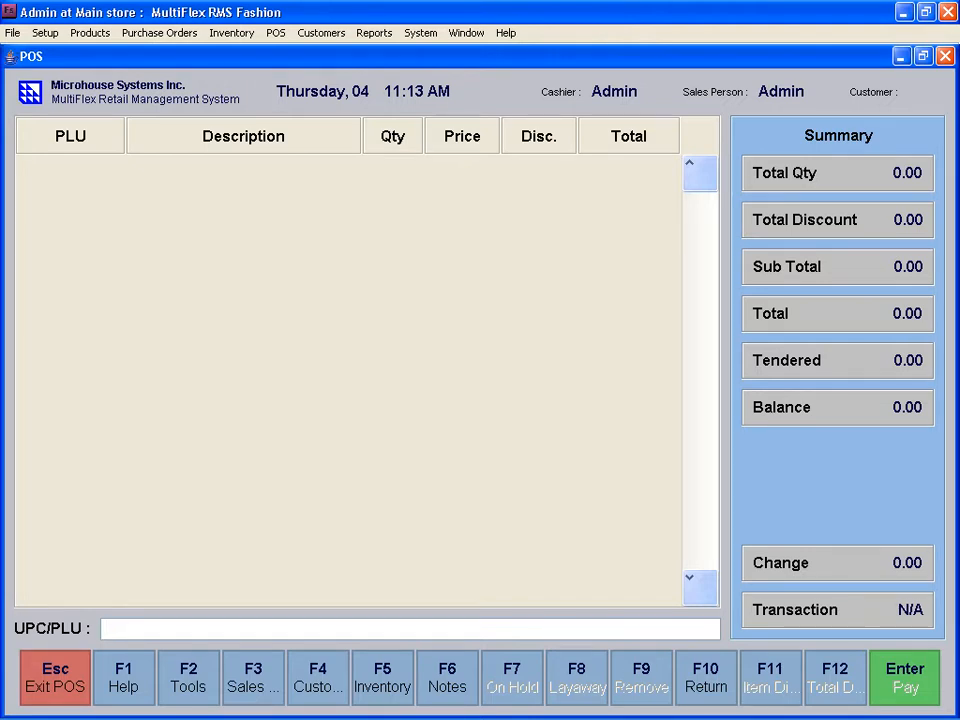
- Open the detailed purchase order worksheet from the purchase order list and clear all of its existing data
{"action": "left_click", "coordinate": [158, 32]}
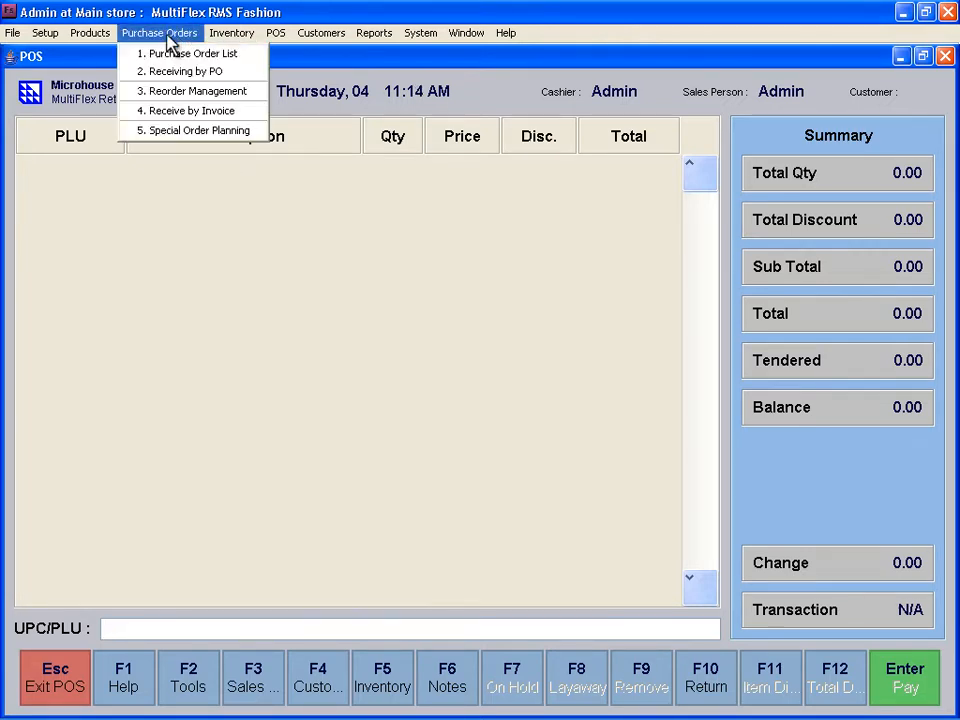
{"action": "left_click", "coordinate": [165, 55]}
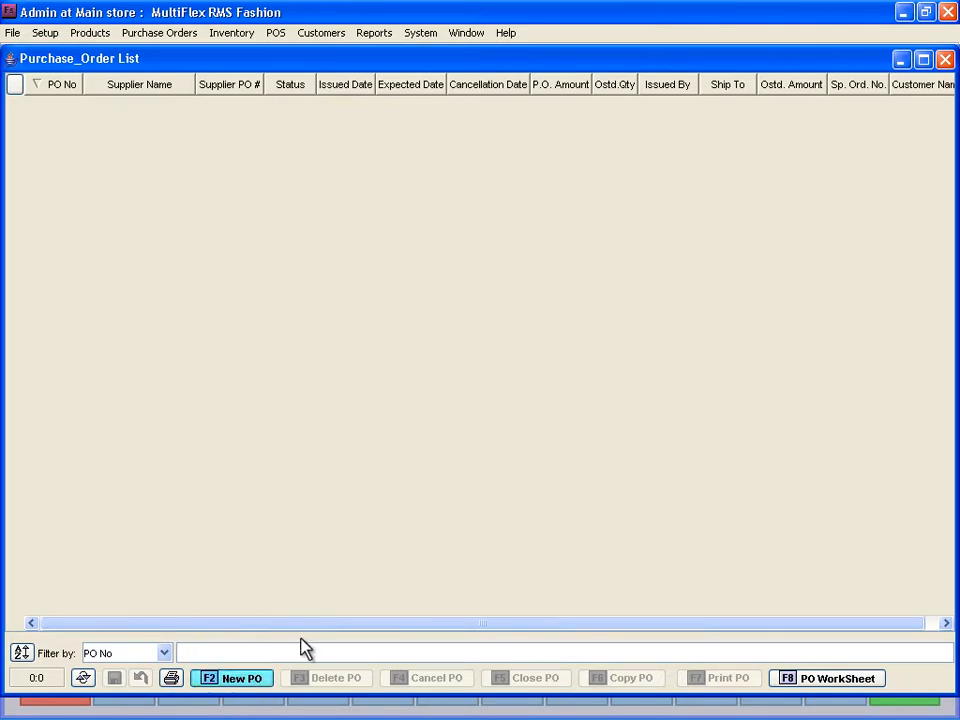
{"action": "left_click", "coordinate": [808, 688]}
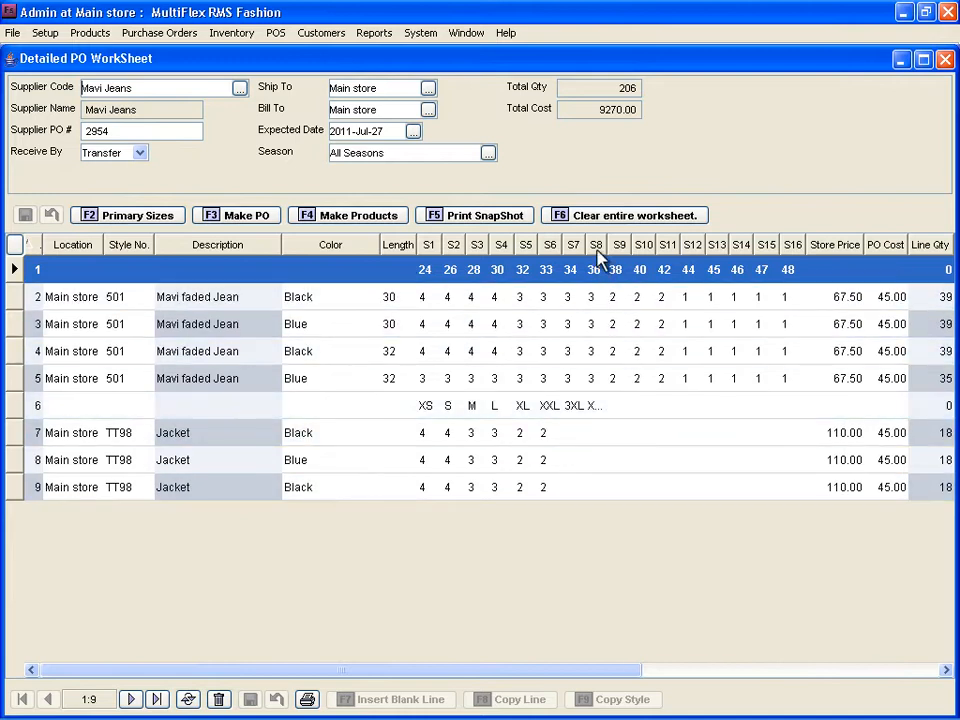
{"action": "left_click", "coordinate": [600, 222]}
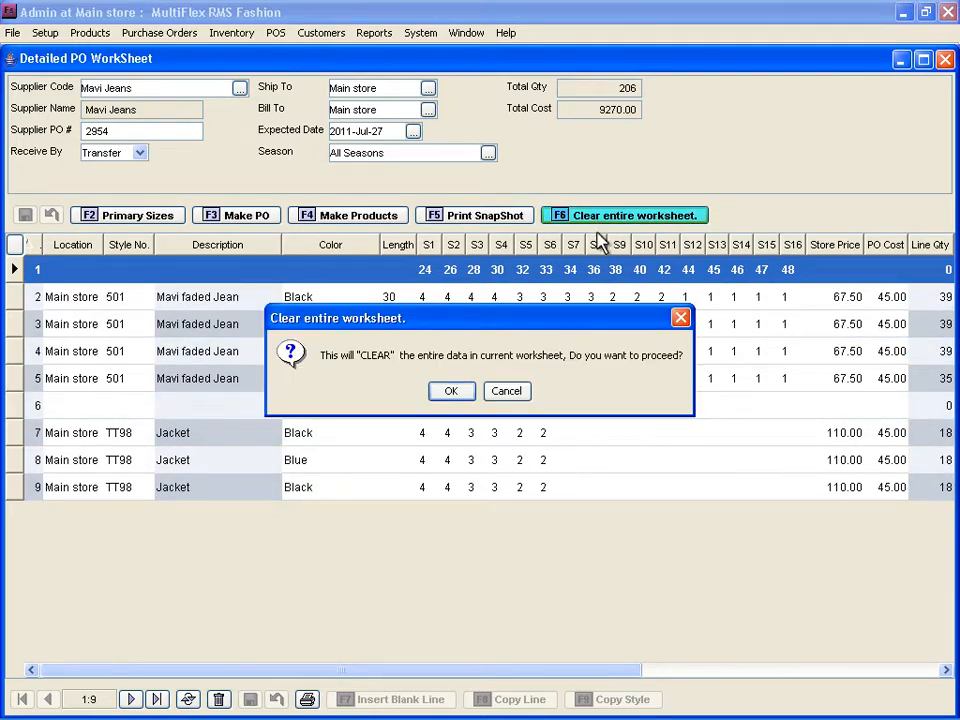
{"action": "left_click", "coordinate": [452, 391]}
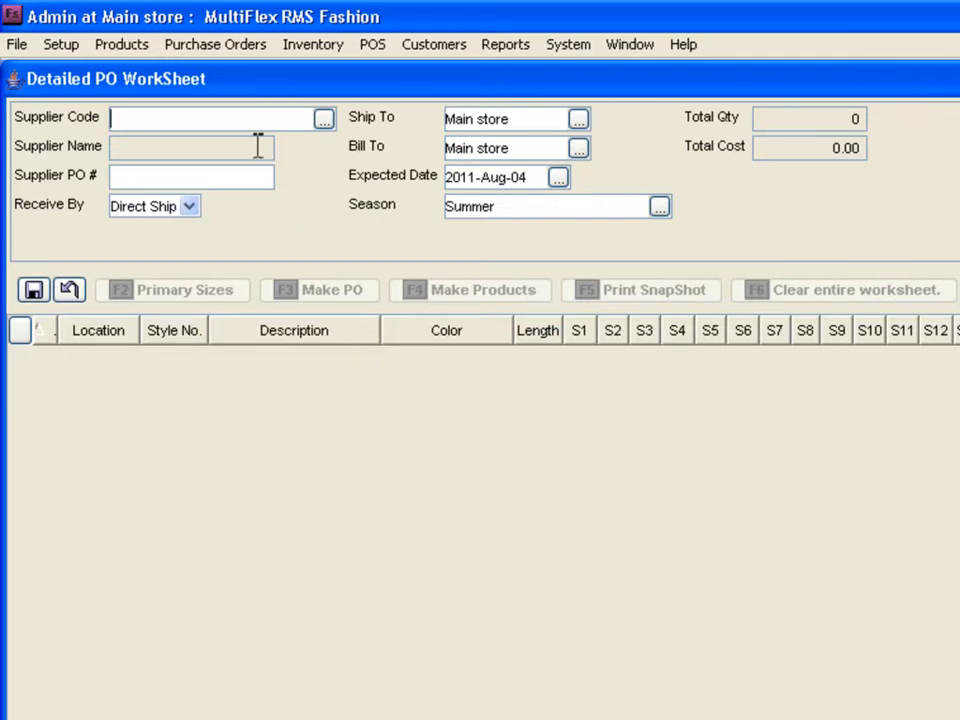
- Fill in and save the worksheet header with supplier Helister, the supplier PO number, receiving by Transfer and season All Seasons
{"action": "type", "text": "Helister"}
{"action": "left_click", "coordinate": [260, 181]}
{"action": "type", "text": "5544"}
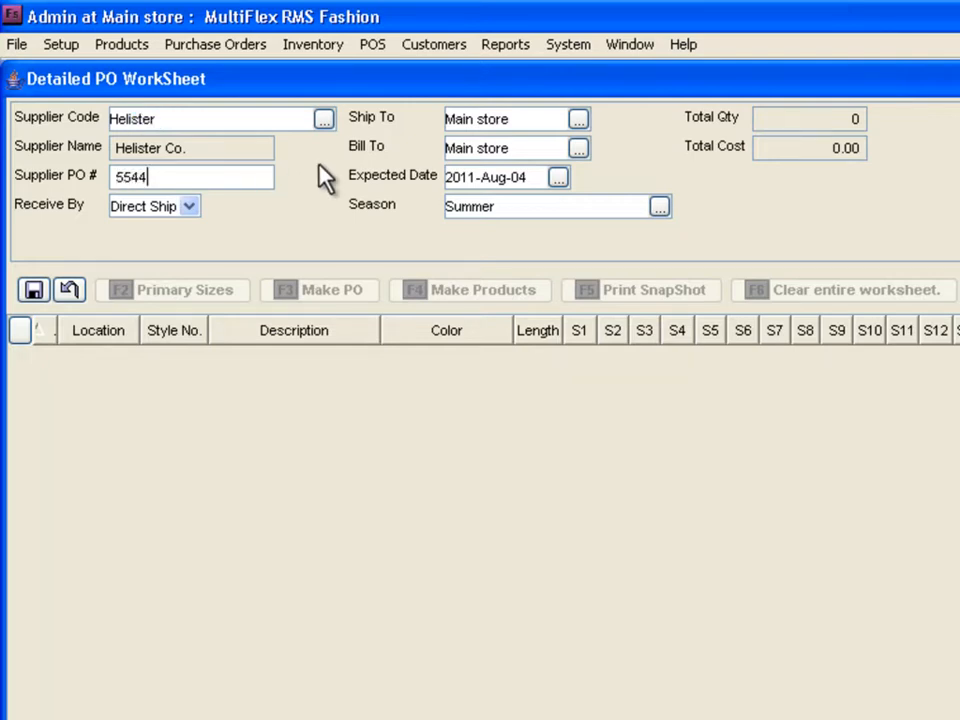
{"action": "left_click", "coordinate": [193, 208]}
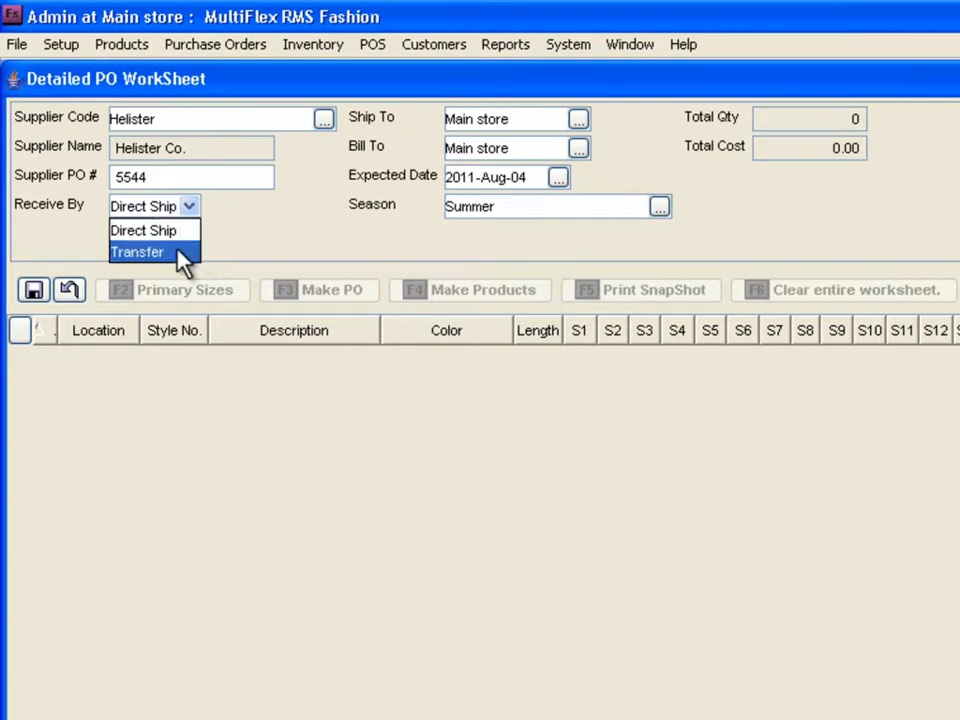
{"action": "left_click", "coordinate": [178, 251]}
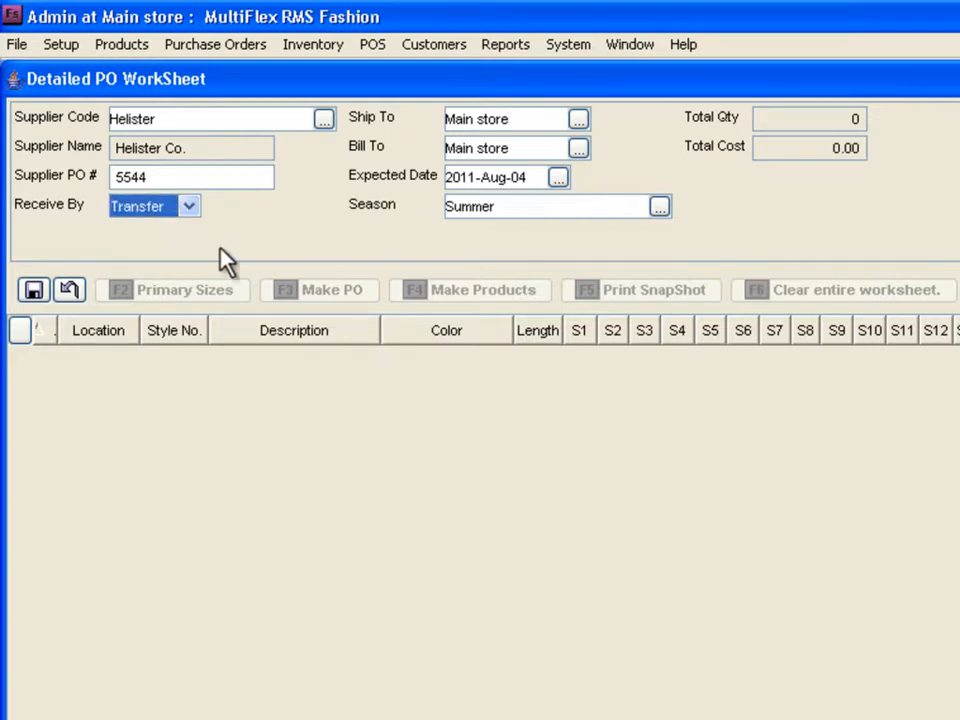
{"action": "left_click", "coordinate": [659, 208]}
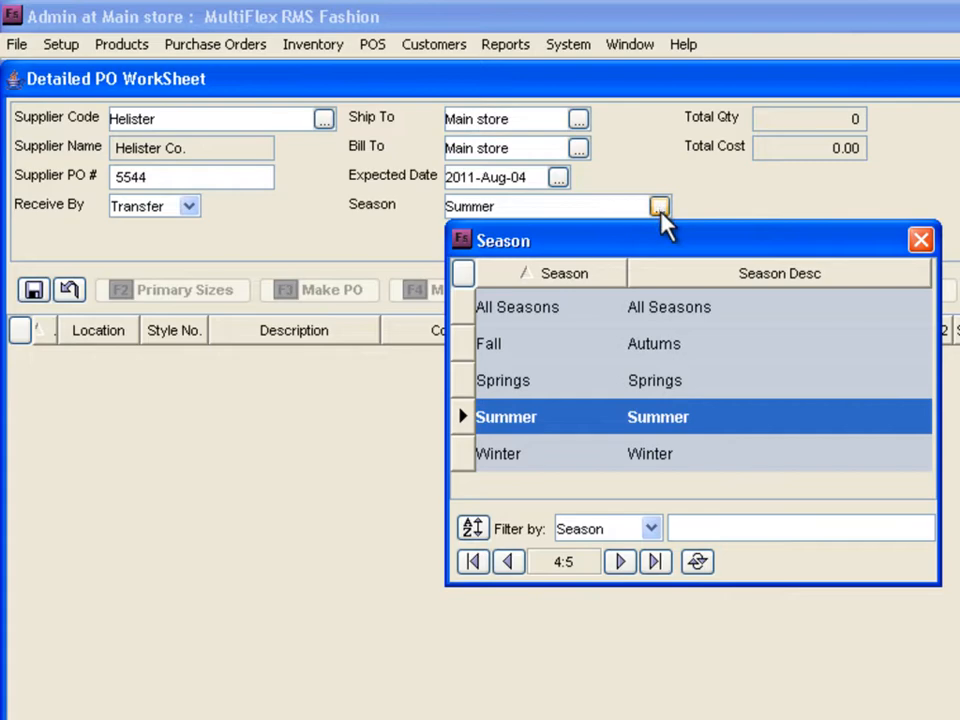
{"action": "double_click", "coordinate": [596, 321]}
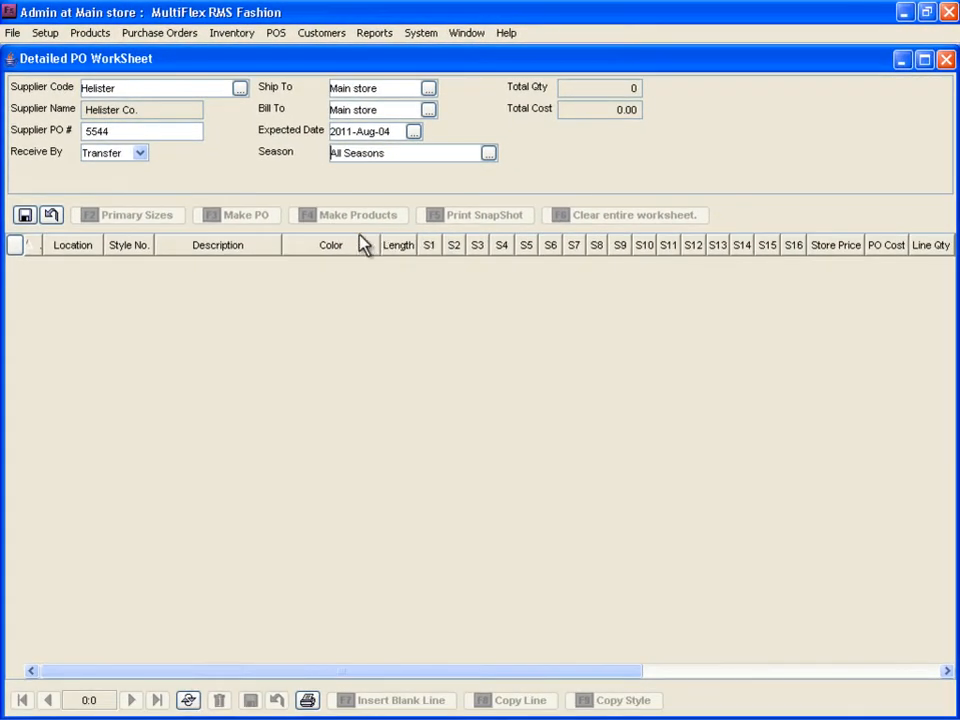
{"action": "left_click", "coordinate": [26, 216]}
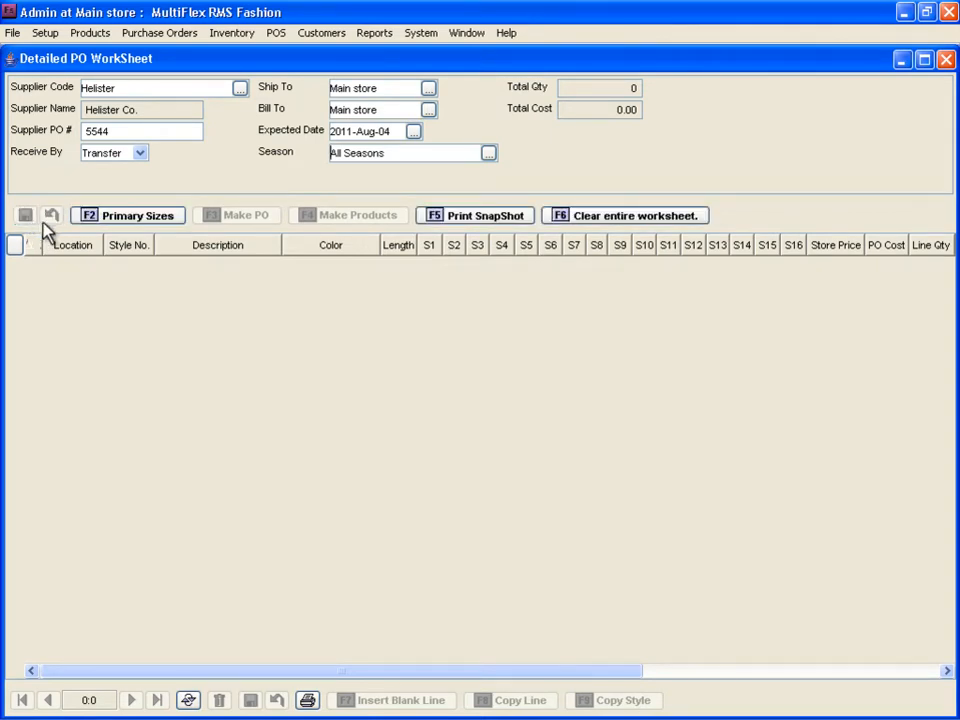
- Add a size line to the worksheet using the Jeans Waist primary size group
{"action": "left_click", "coordinate": [104, 220]}
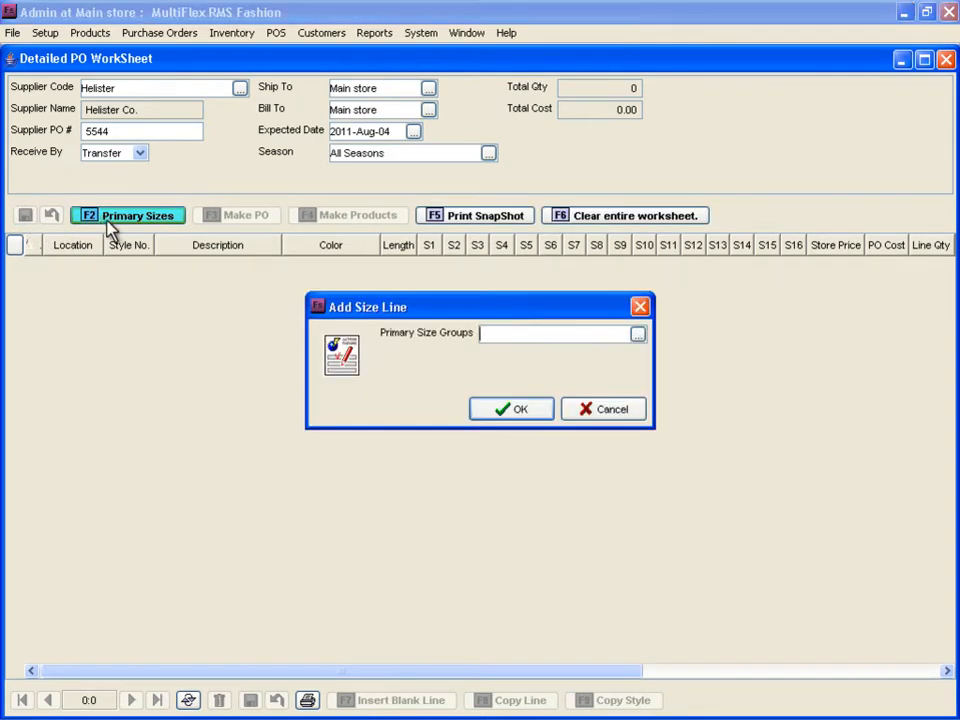
{"action": "left_click", "coordinate": [637, 335]}
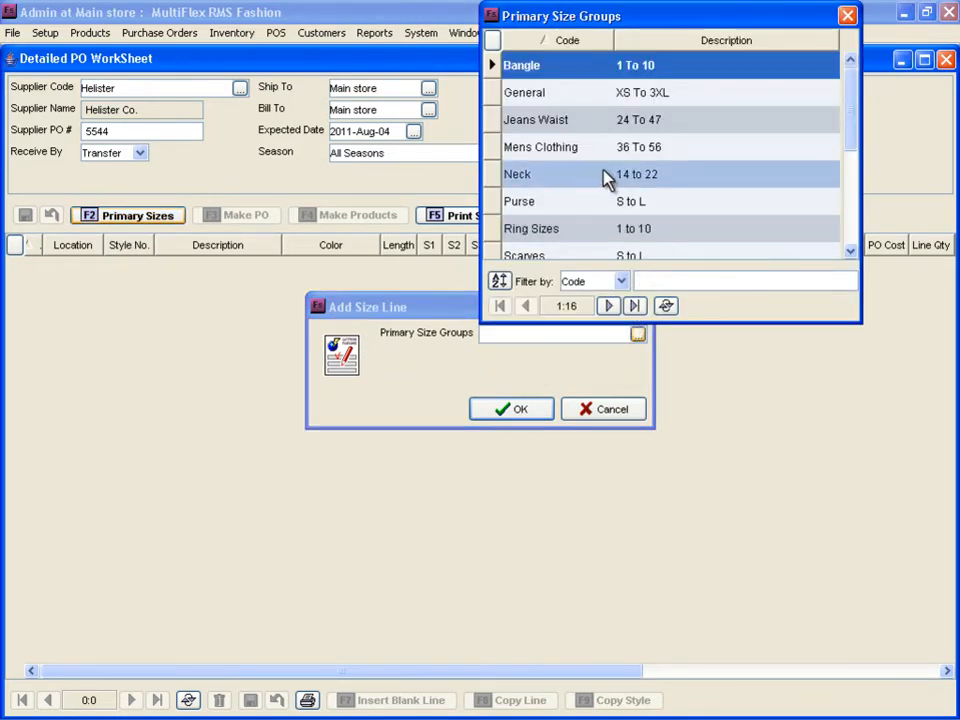
{"action": "double_click", "coordinate": [527, 120]}
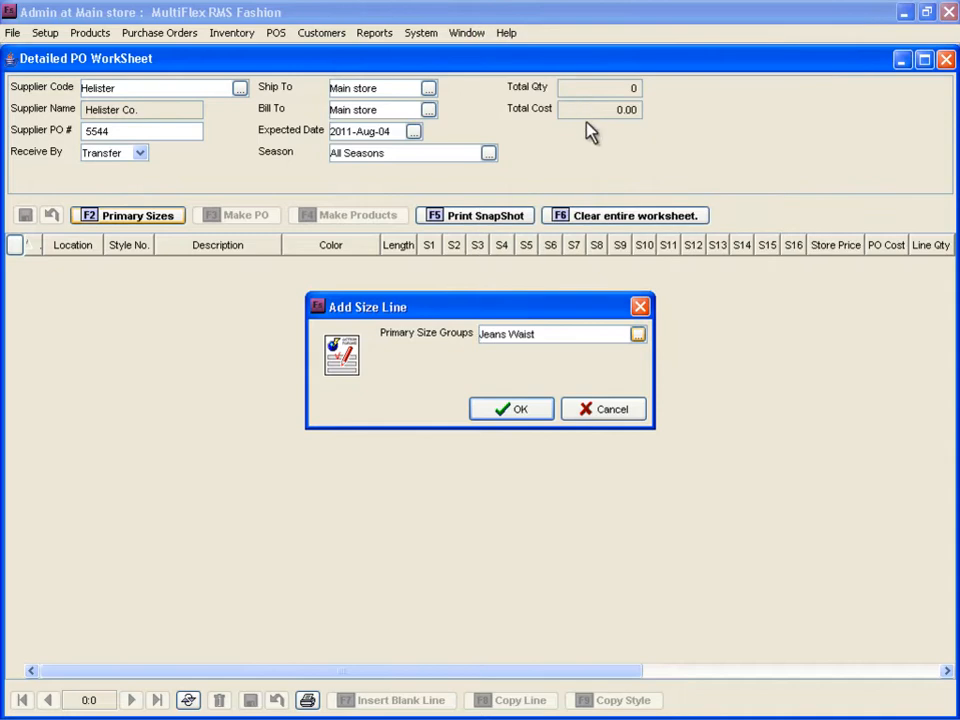
{"action": "left_click", "coordinate": [546, 412]}
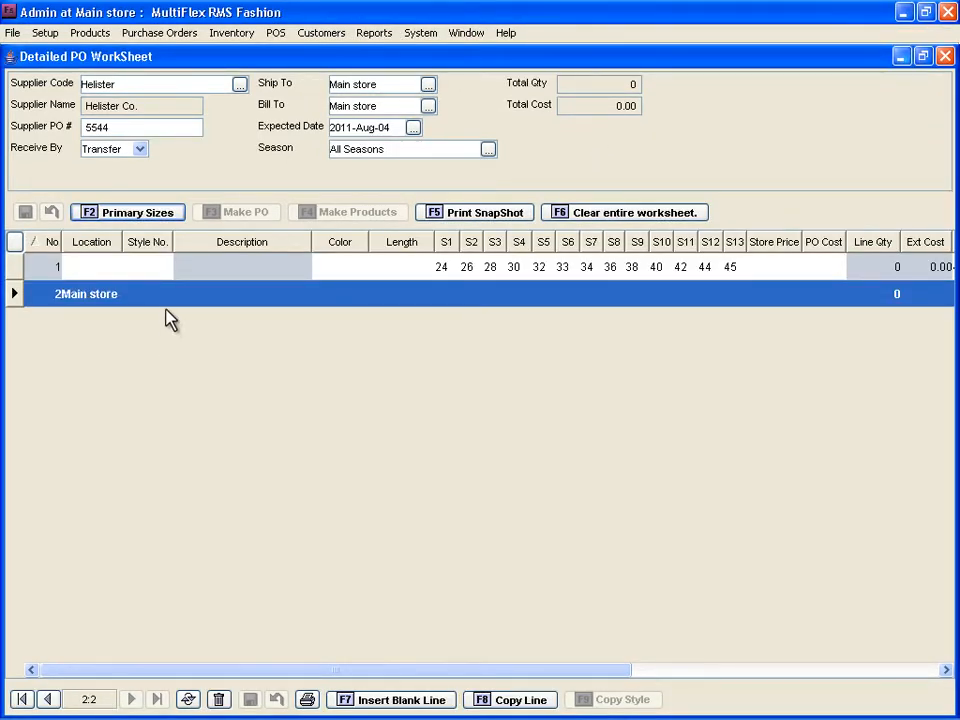
- Define the blank Main store line as style H001 Buttonfly Bootcut Jeans in color Black with length 30
{"action": "left_click", "coordinate": [160, 297]}
{"action": "left_click", "coordinate": [164, 294]}
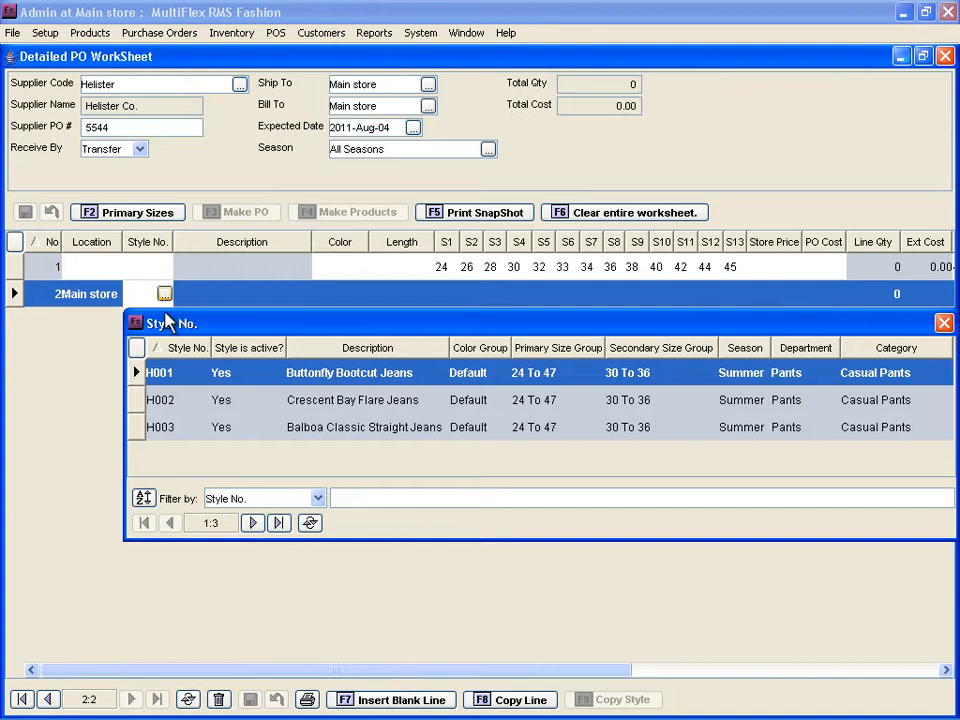
{"action": "double_click", "coordinate": [166, 376]}
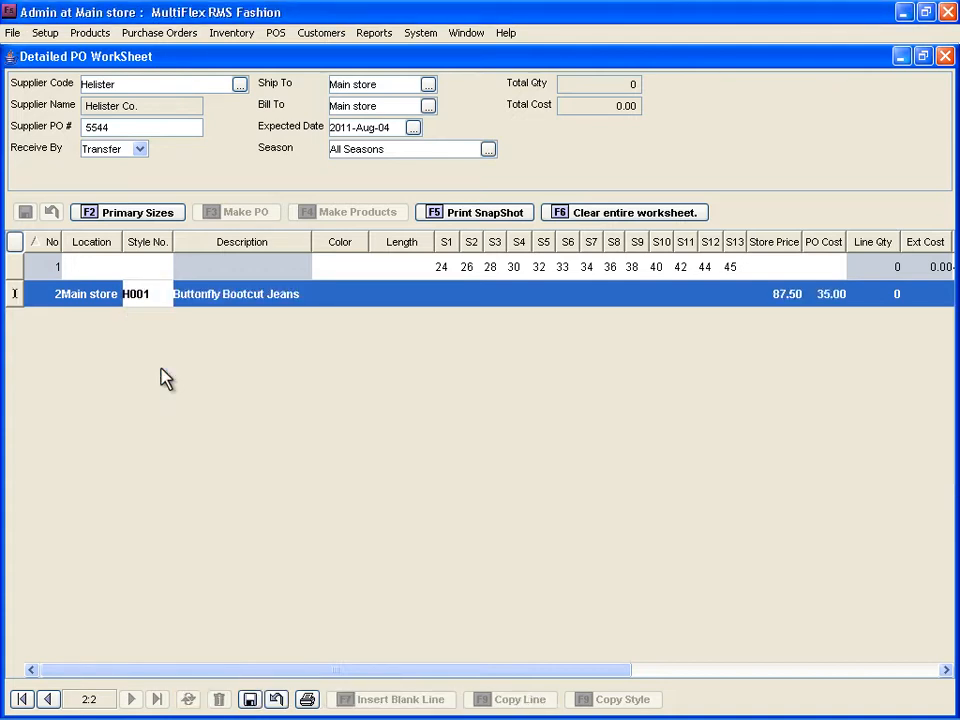
{"action": "left_click", "coordinate": [365, 300]}
{"action": "left_click", "coordinate": [362, 296]}
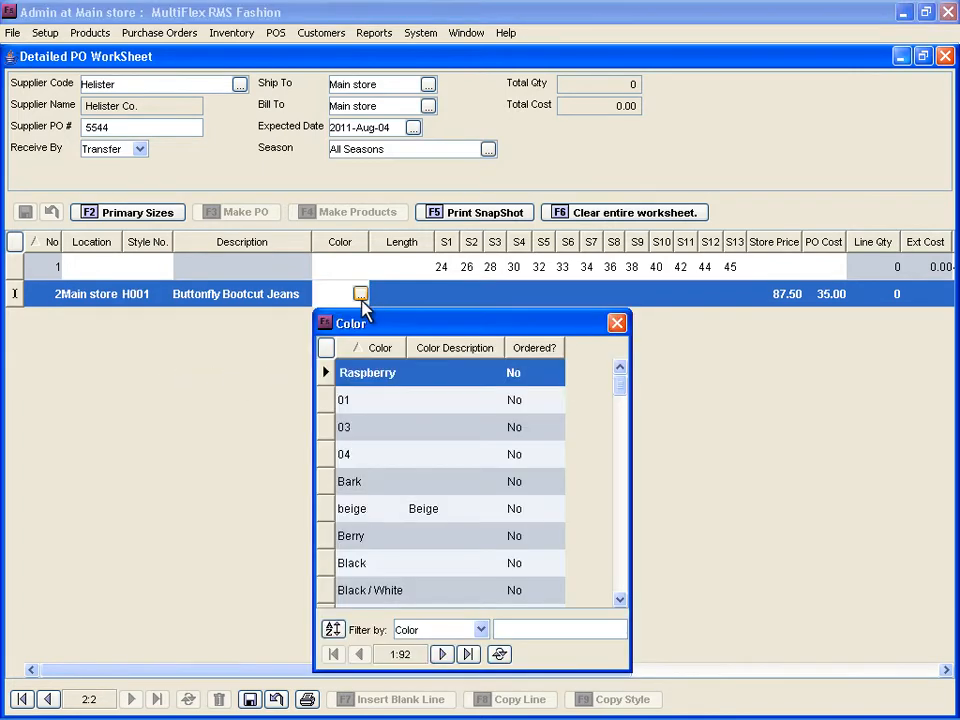
{"action": "left_click", "coordinate": [358, 566]}
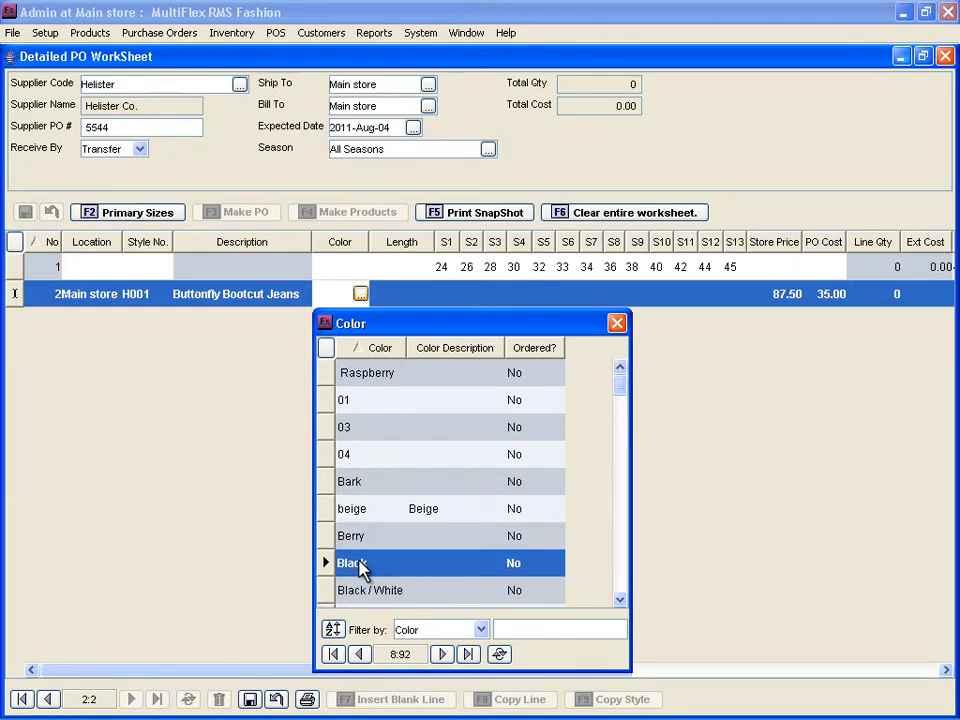
{"action": "double_click", "coordinate": [363, 568]}
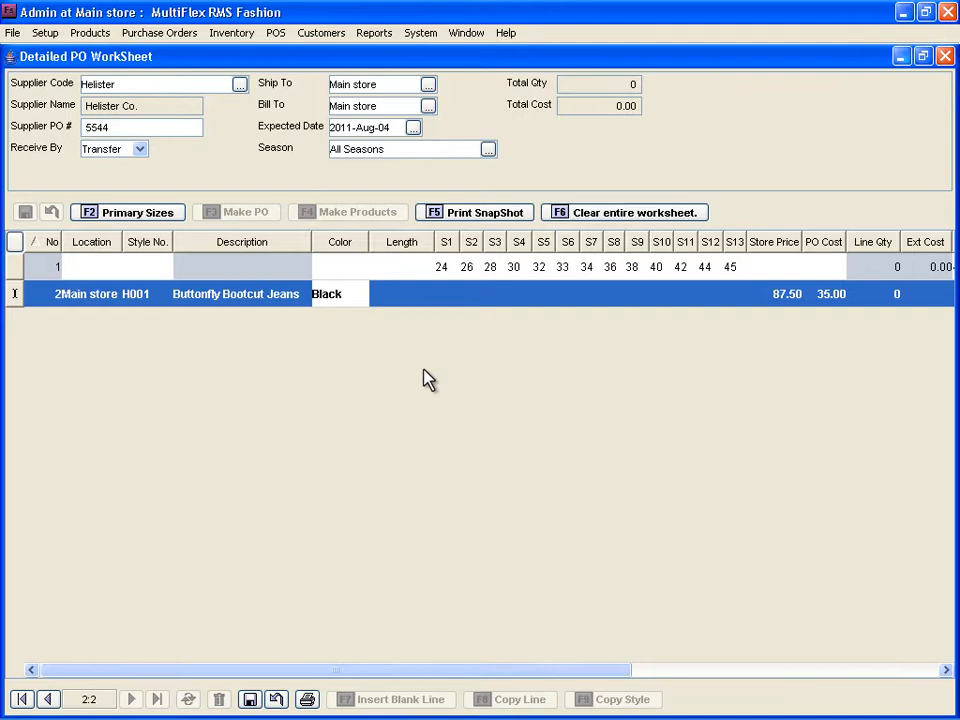
{"action": "left_click", "coordinate": [425, 303]}
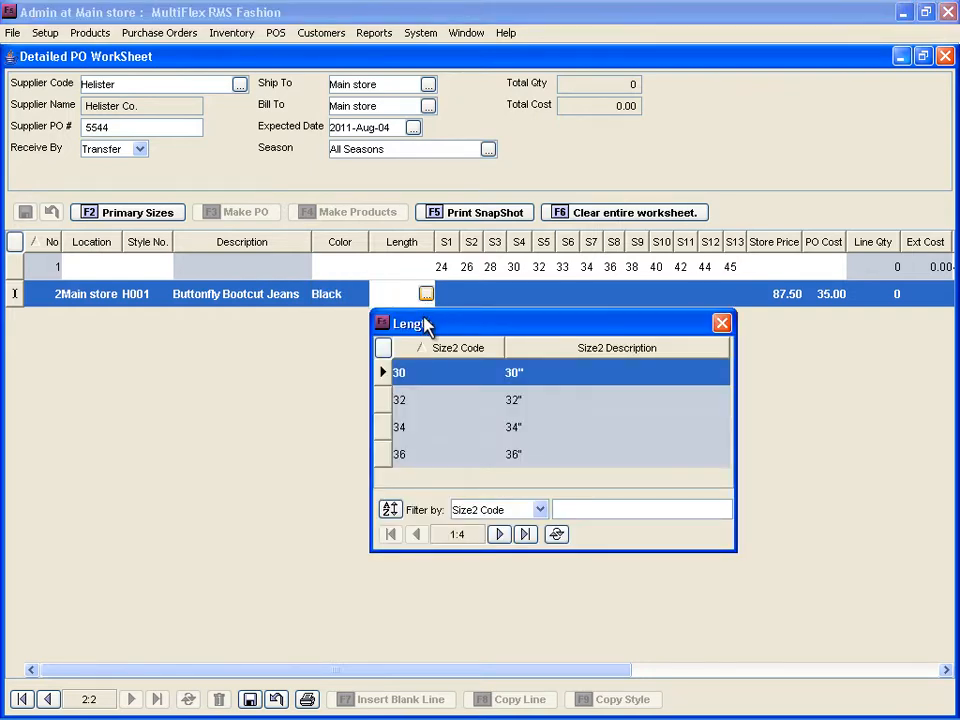
{"action": "double_click", "coordinate": [425, 378]}
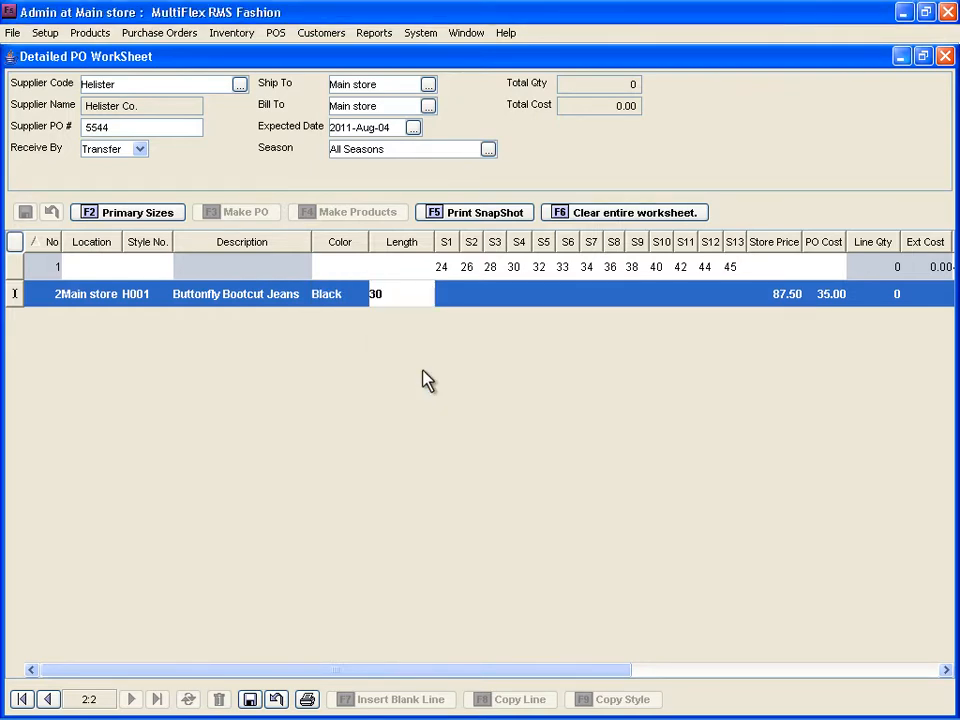
- Enter quantities of 25 for S1 through S6 and 20 for S7 through S10 on the Black line, and save it
{"action": "left_click", "coordinate": [449, 304]}
{"action": "type", "text": "25\t25\t25\t25\t25\t25\t20\t20\t20\t20"}
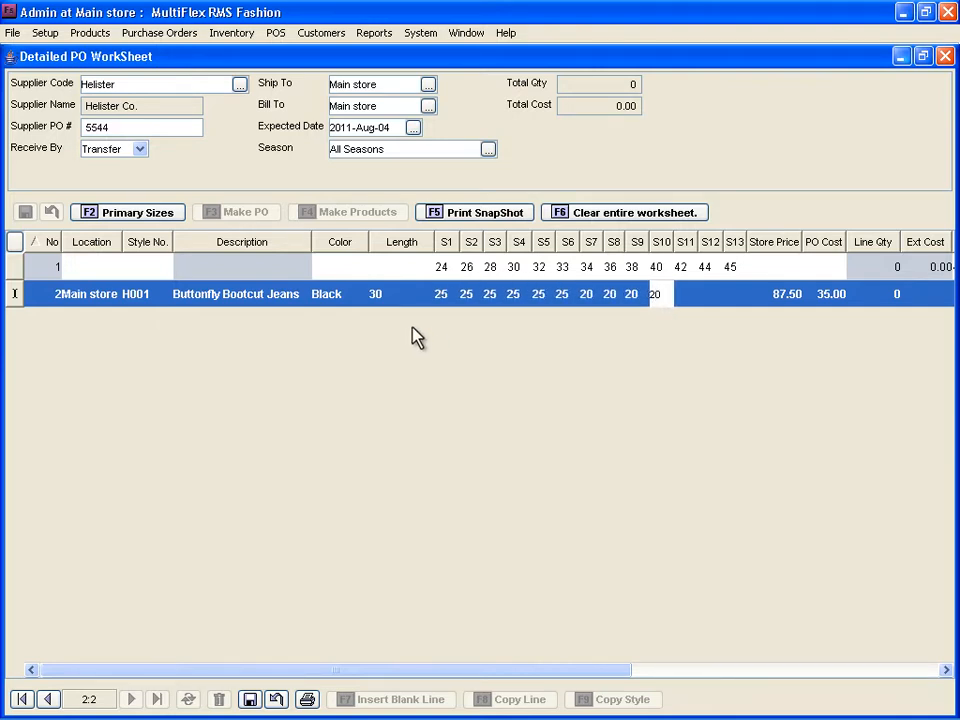
{"action": "left_click", "coordinate": [250, 700]}
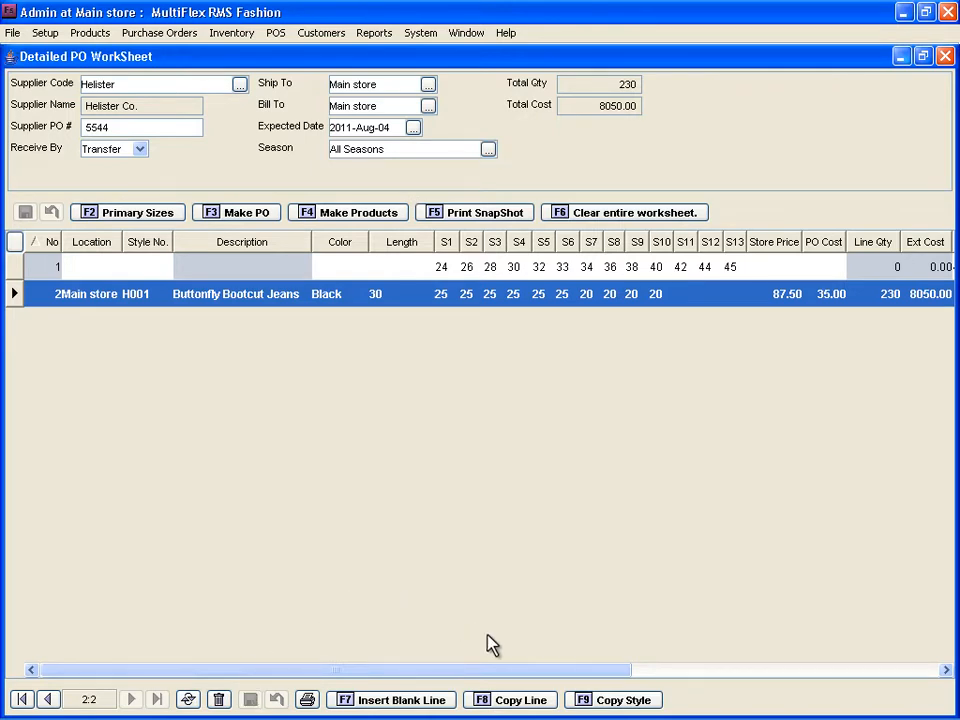
- Copy the Black H001 line twice and change the first copy's color to Blue
{"action": "left_click", "coordinate": [508, 700]}
{"action": "left_click", "coordinate": [503, 701]}
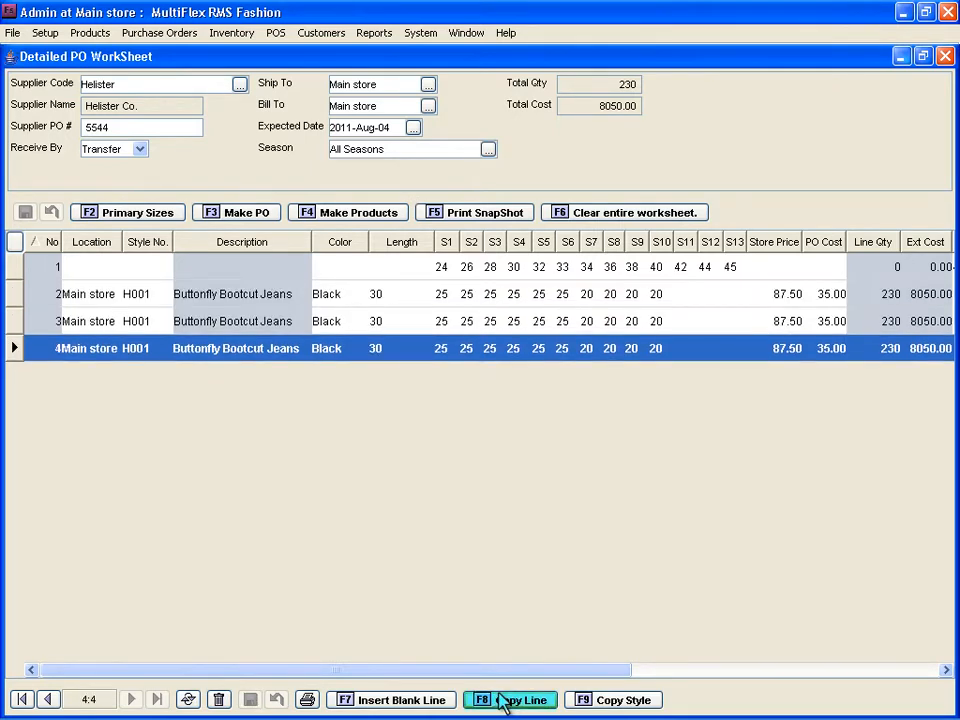
{"action": "left_click", "coordinate": [339, 322]}
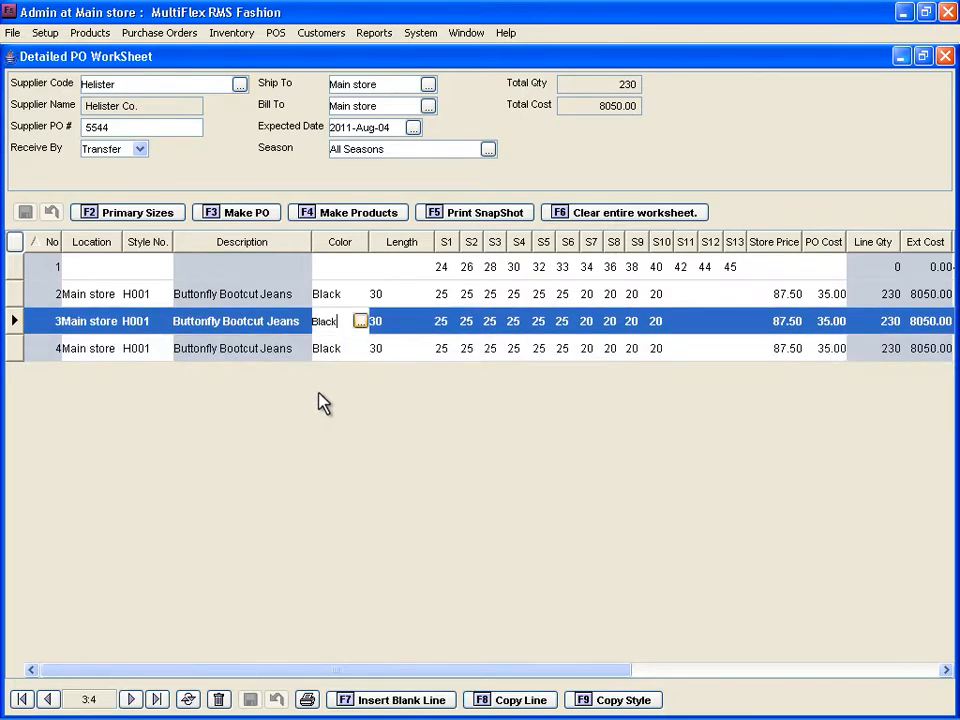
{"action": "key", "text": "BackSpace"}
{"action": "key", "text": "BackSpace"}
{"action": "key", "text": "BackSpace"}
{"action": "key", "text": "BackSpace"}
{"action": "key", "text": "BackSpace"}
{"action": "type", "text": "Blue"}
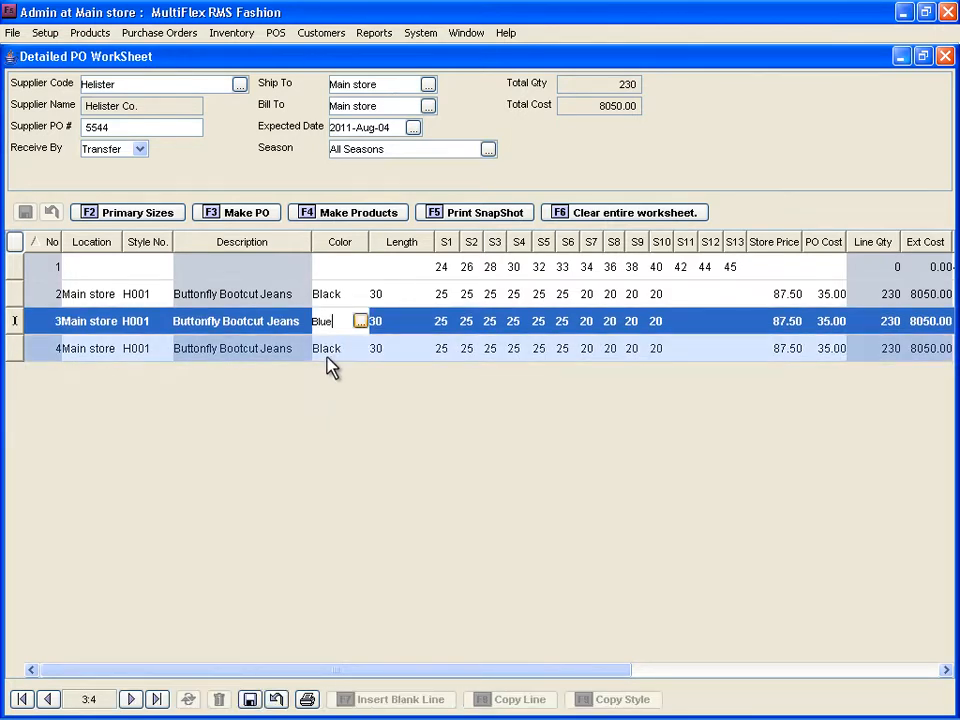
- Change the color of the second copied line to Grey and save the worksheet lines
{"action": "left_click", "coordinate": [325, 348]}
{"action": "left_click", "coordinate": [325, 348]}
{"action": "key", "text": "BackSpace"}
{"action": "key", "text": "BackSpace"}
{"action": "key", "text": "BackSpace"}
{"action": "key", "text": "BackSpace"}
{"action": "key", "text": "BackSpace"}
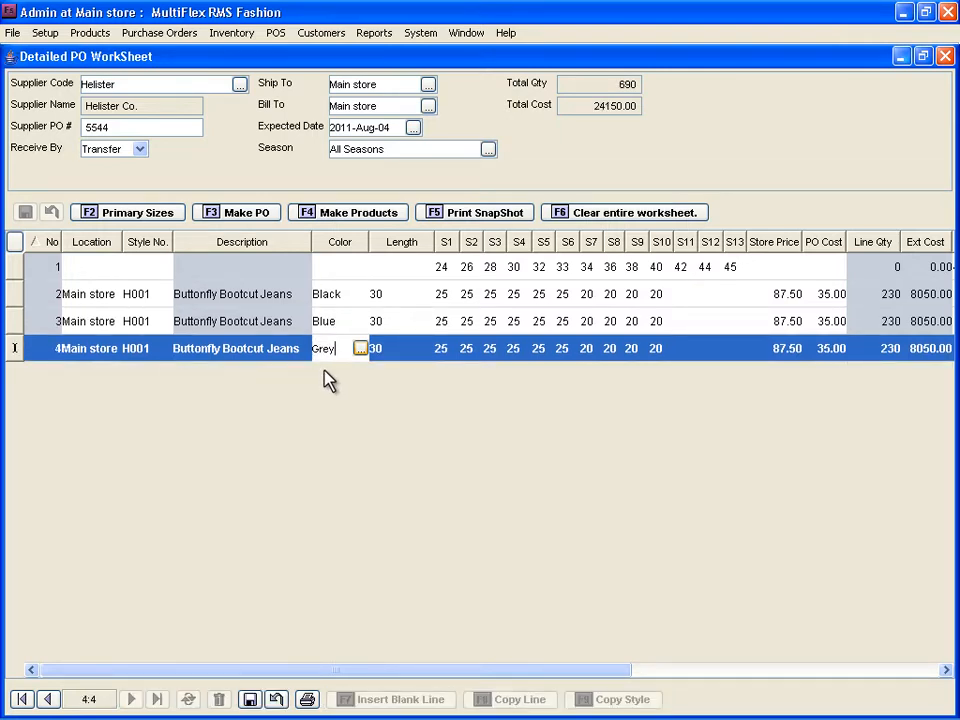
{"action": "left_click", "coordinate": [249, 700]}
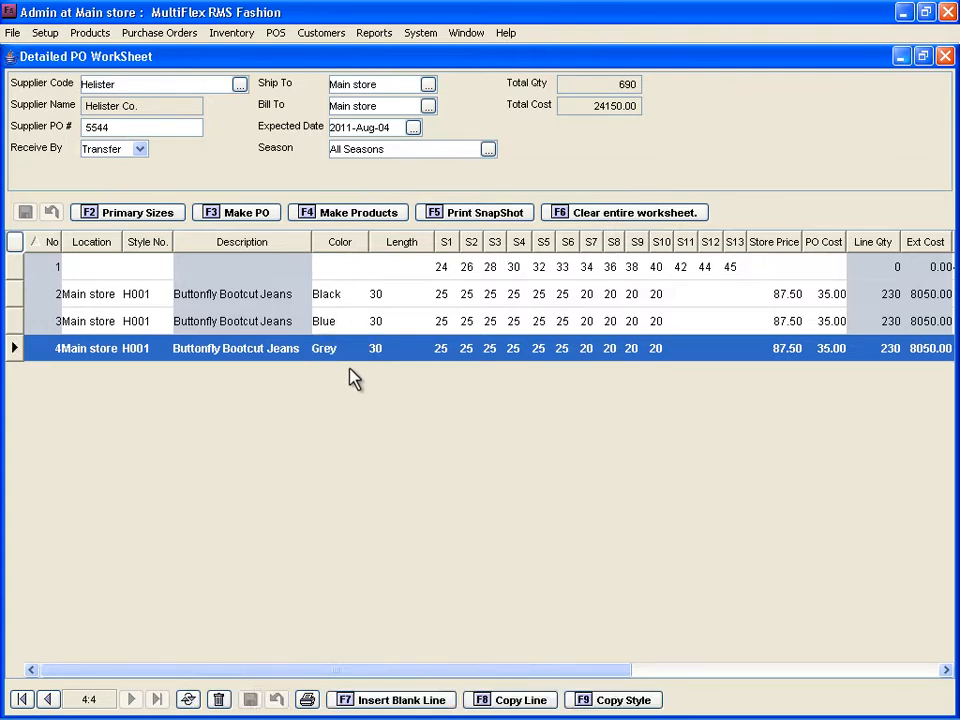
- Copy each of the Black, Blue and Grey H001 lines twice
{"action": "left_click", "coordinate": [350, 300]}
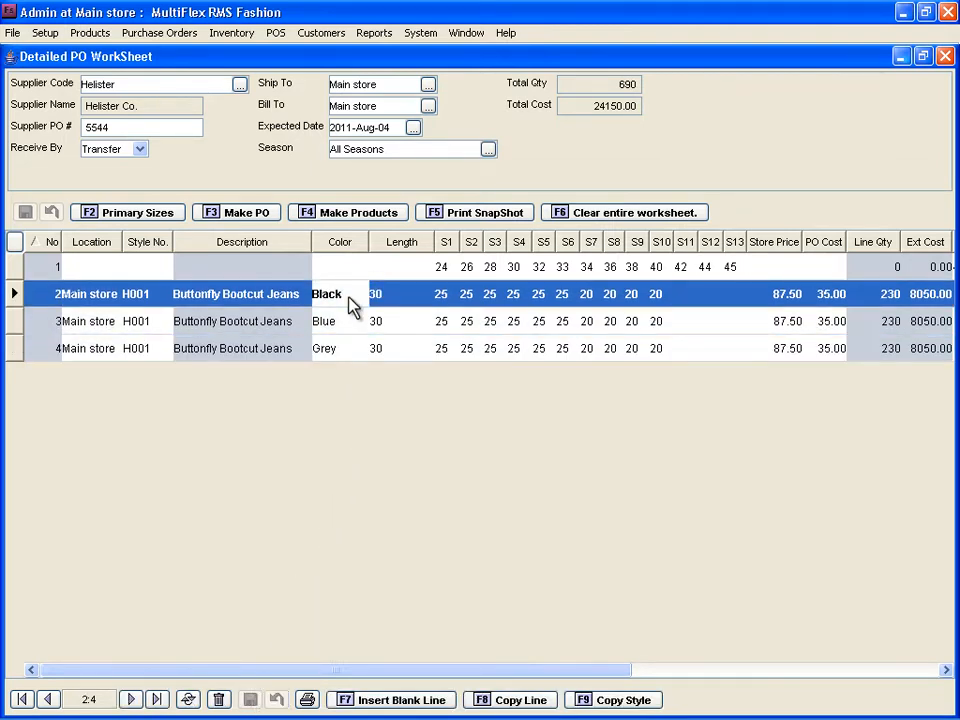
{"action": "left_click", "coordinate": [493, 703]}
{"action": "left_click", "coordinate": [494, 704]}
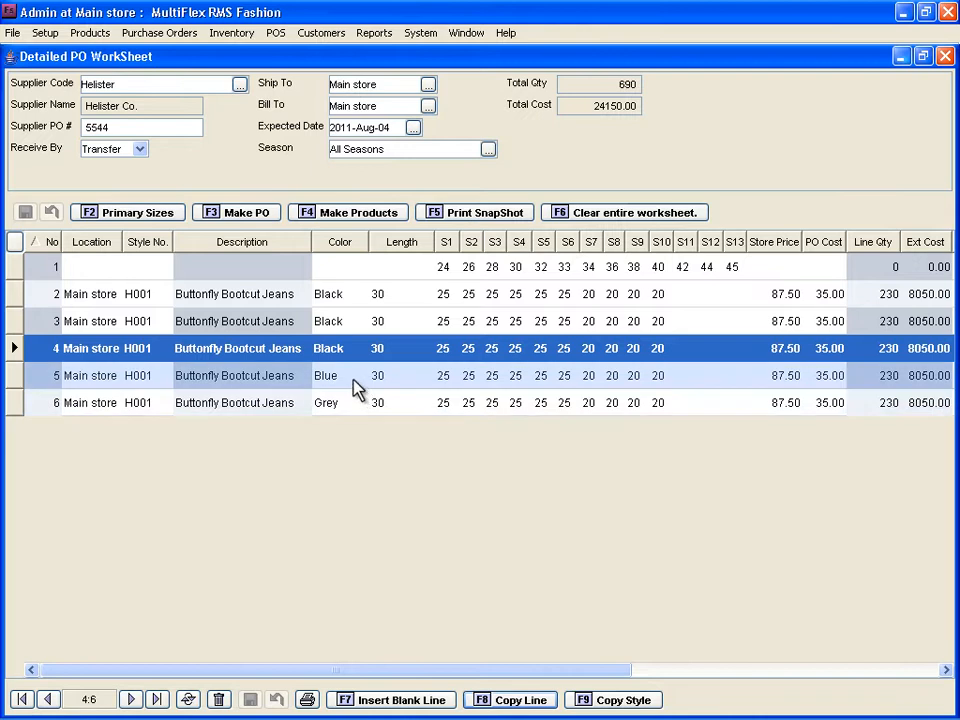
{"action": "left_click", "coordinate": [352, 381]}
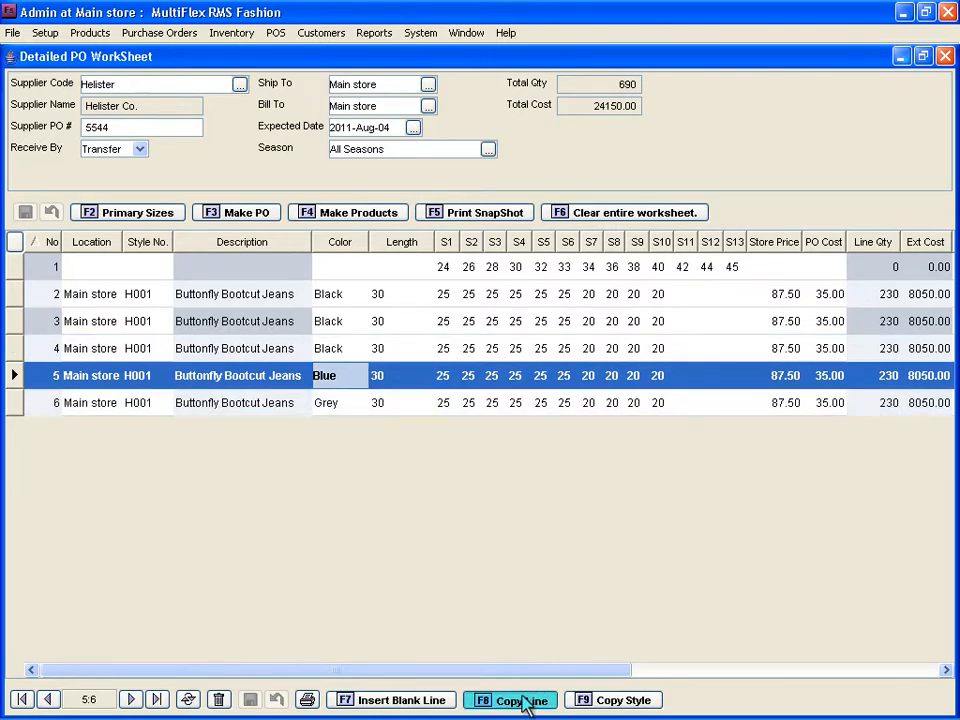
{"action": "left_click", "coordinate": [527, 703]}
{"action": "left_click", "coordinate": [527, 703]}
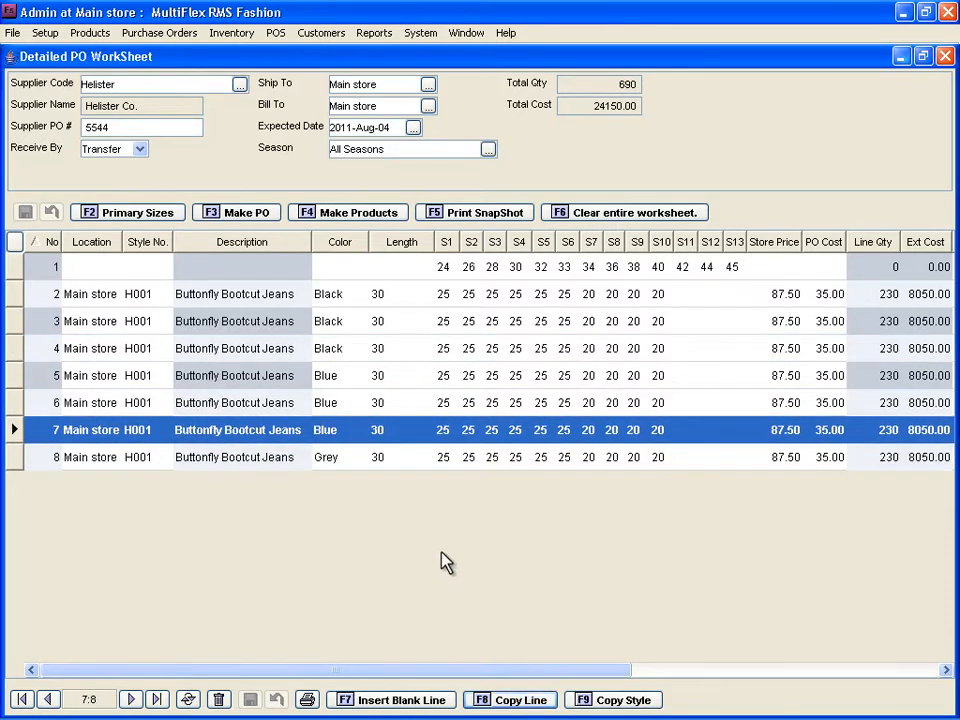
{"action": "left_click", "coordinate": [348, 462]}
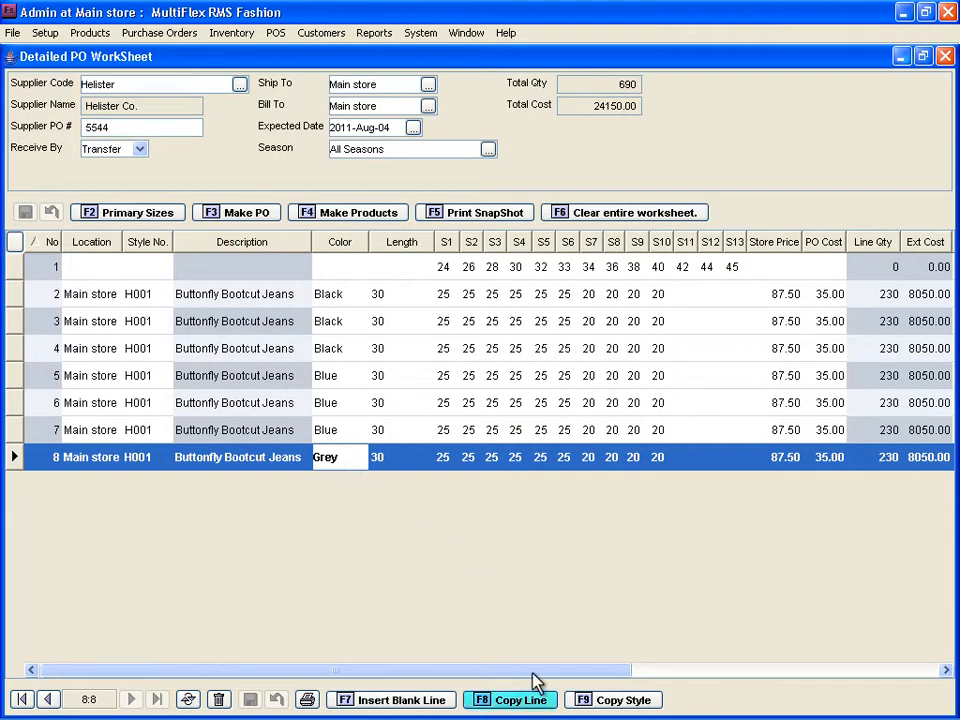
{"action": "left_click", "coordinate": [520, 700]}
{"action": "left_click", "coordinate": [521, 702]}
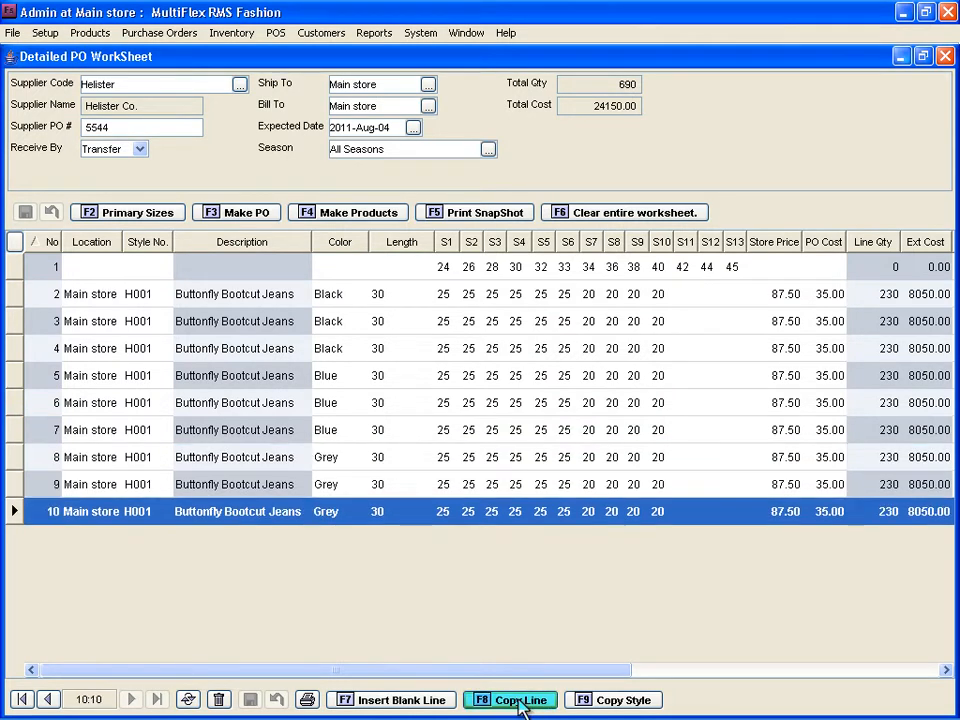
- Set the lengths of the two copied Black H001 lines to 32 and 34
{"action": "left_click", "coordinate": [378, 328]}
{"action": "type", "text": "32"}
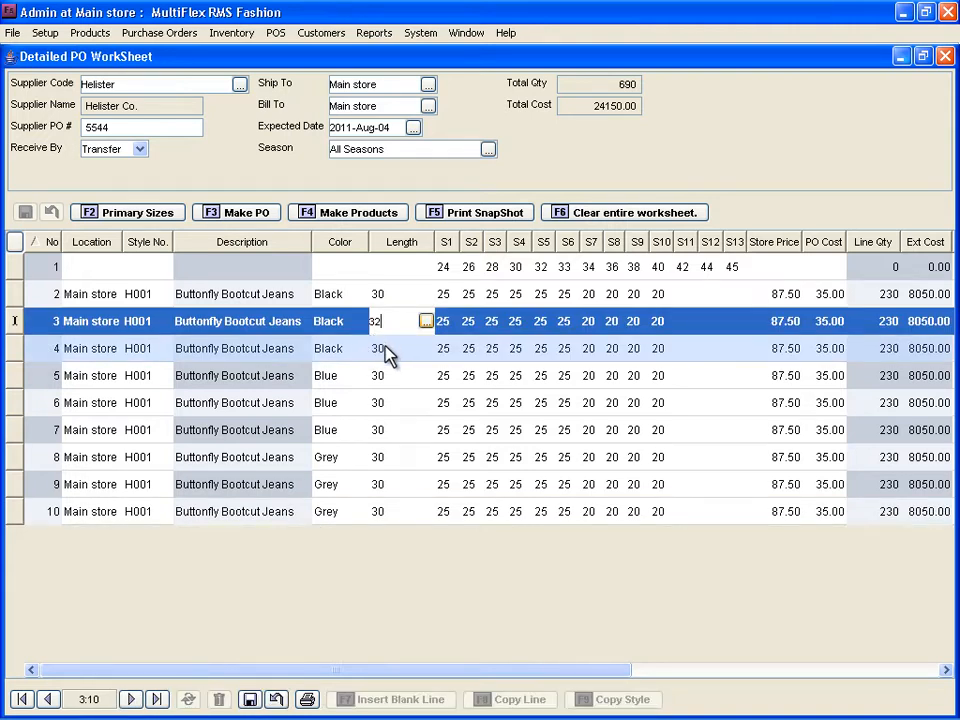
{"action": "left_click", "coordinate": [389, 355]}
{"action": "key", "text": "BackSpace"}
{"action": "type", "text": "4"}
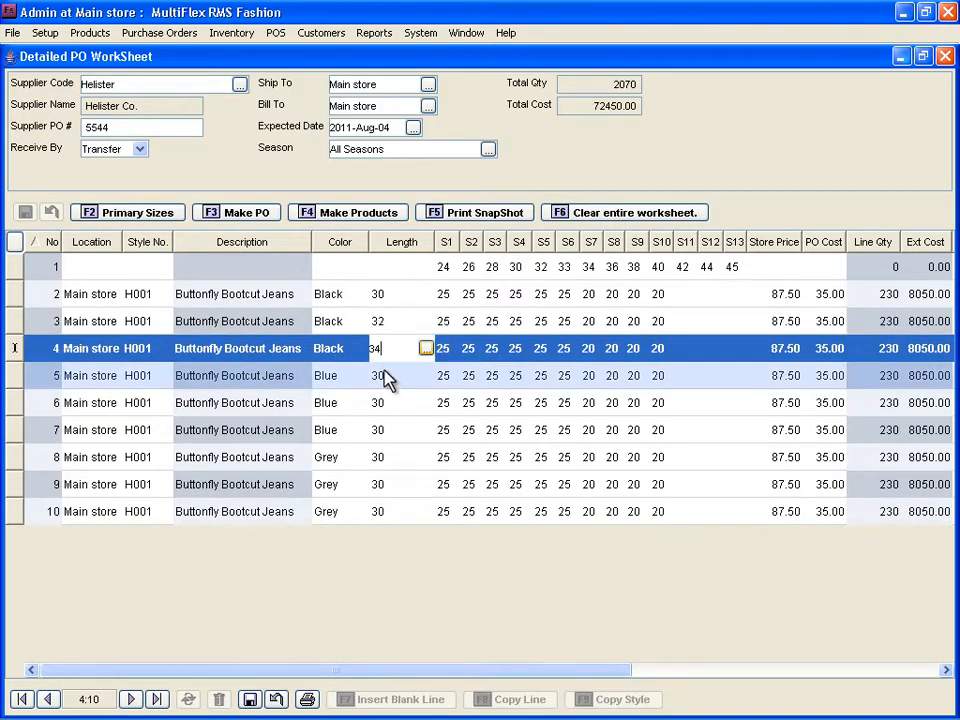
- Set the lengths of the two copied Blue H001 lines to 32 and 34
{"action": "left_click", "coordinate": [383, 403]}
{"action": "key", "text": "BackSpace"}
{"action": "type", "text": "2"}
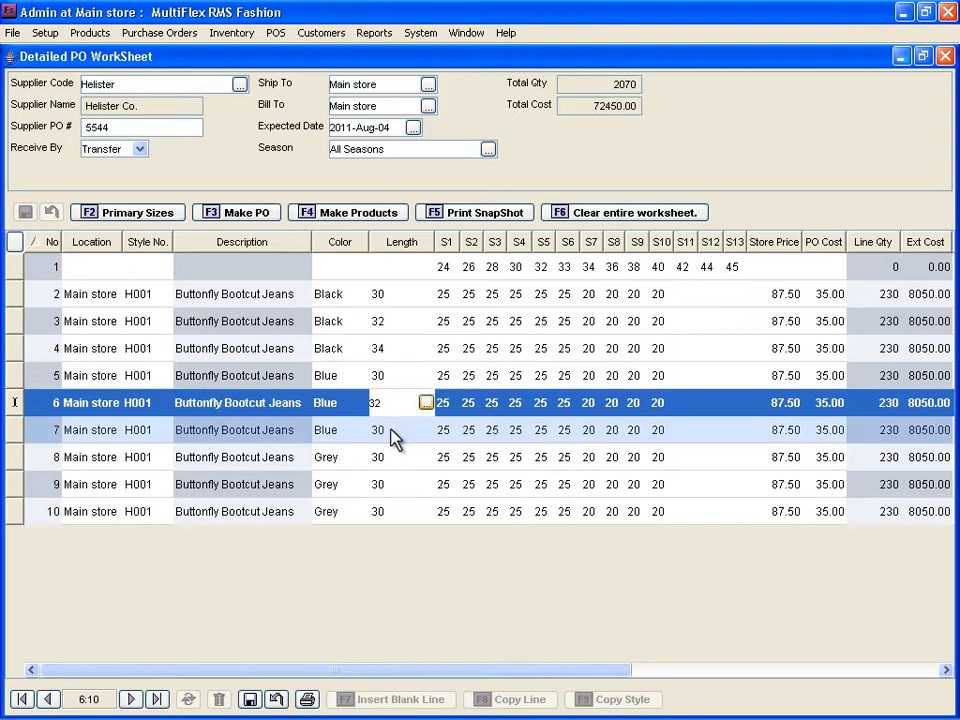
{"action": "left_click", "coordinate": [390, 430]}
{"action": "key", "text": "BackSpace"}
{"action": "type", "text": "4"}
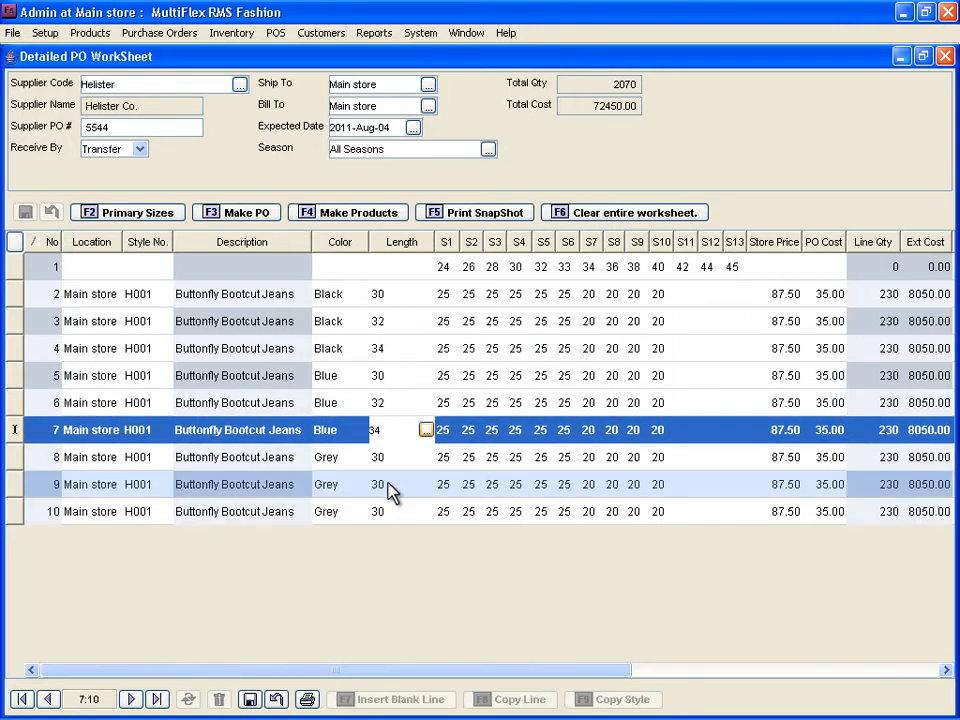
- Set the lengths of the two copied Grey H001 lines to 32 and 34, and save the worksheet lines
{"action": "left_click", "coordinate": [385, 484]}
{"action": "key", "text": "BackSpace"}
{"action": "type", "text": "2"}
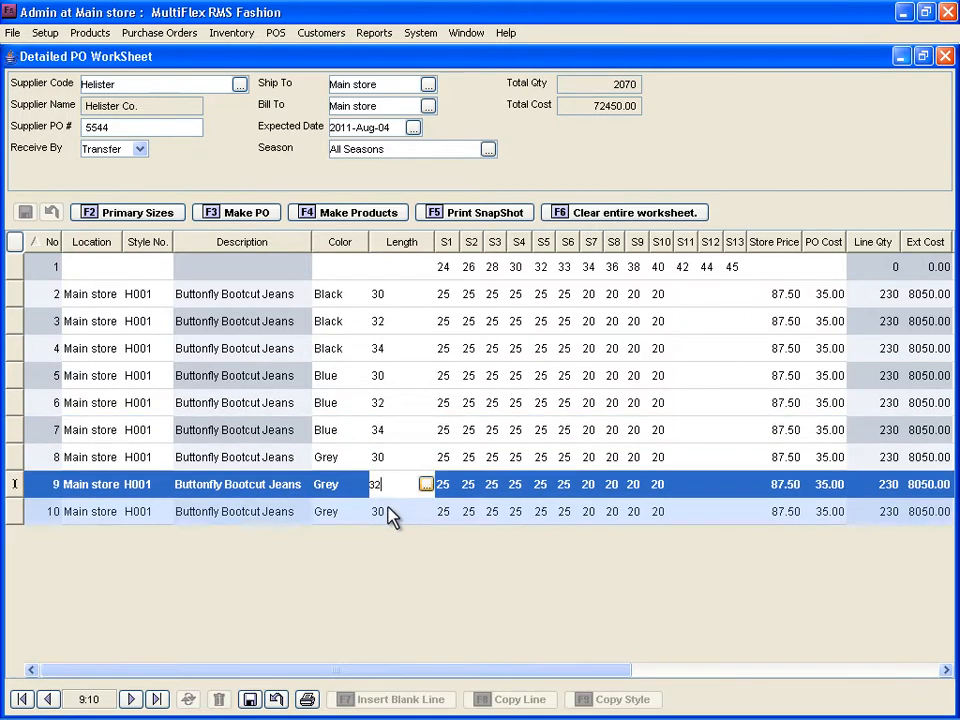
{"action": "left_click", "coordinate": [385, 511]}
{"action": "key", "text": "BackSpace"}
{"action": "type", "text": "4"}
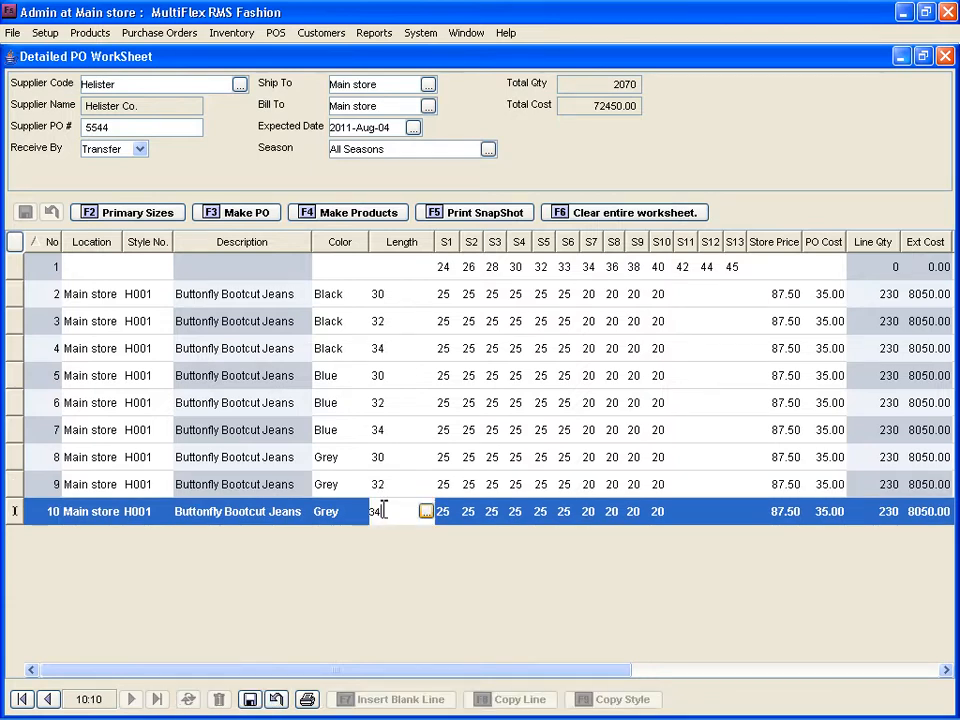
{"action": "left_click", "coordinate": [250, 700]}
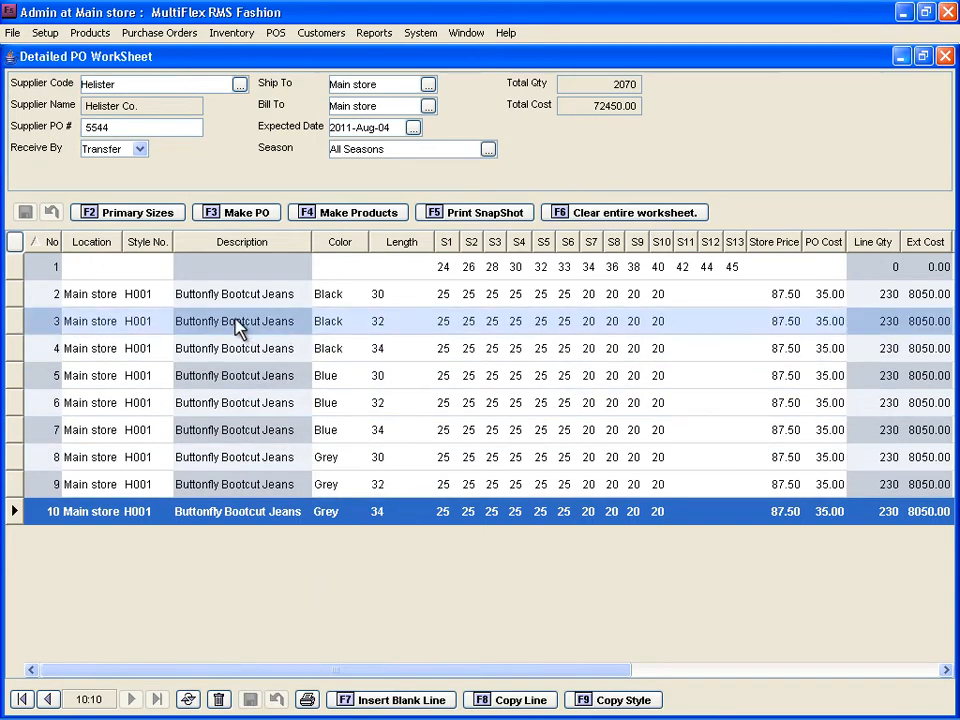
- Add a new size line to the worksheet using the General primary size group (XS to 3XL)
{"action": "left_click", "coordinate": [172, 220]}
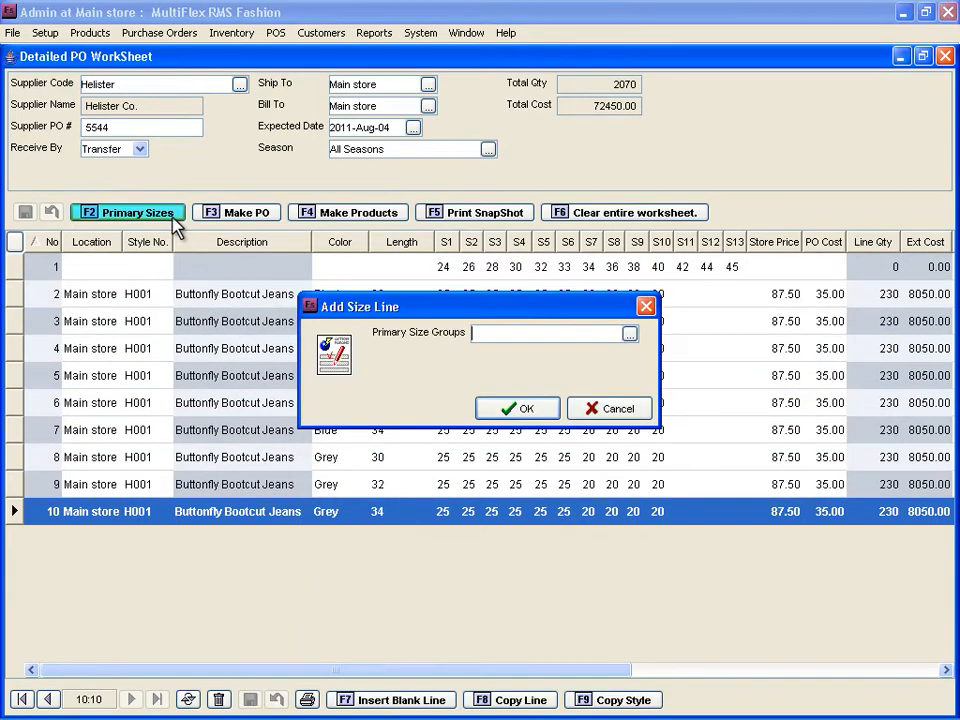
{"action": "left_click", "coordinate": [630, 336]}
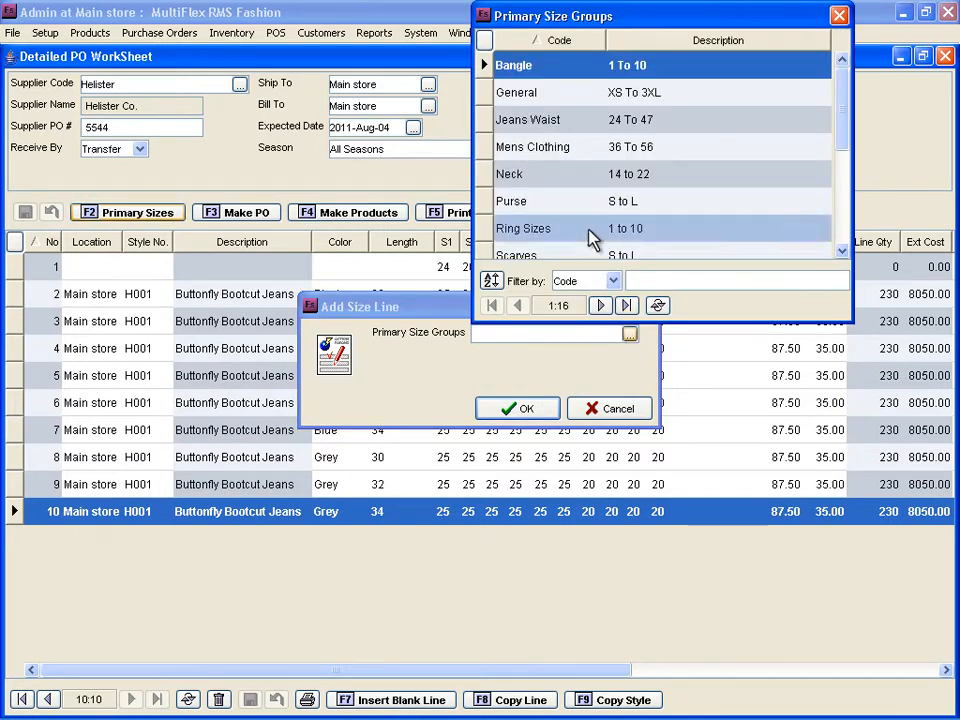
{"action": "double_click", "coordinate": [558, 100]}
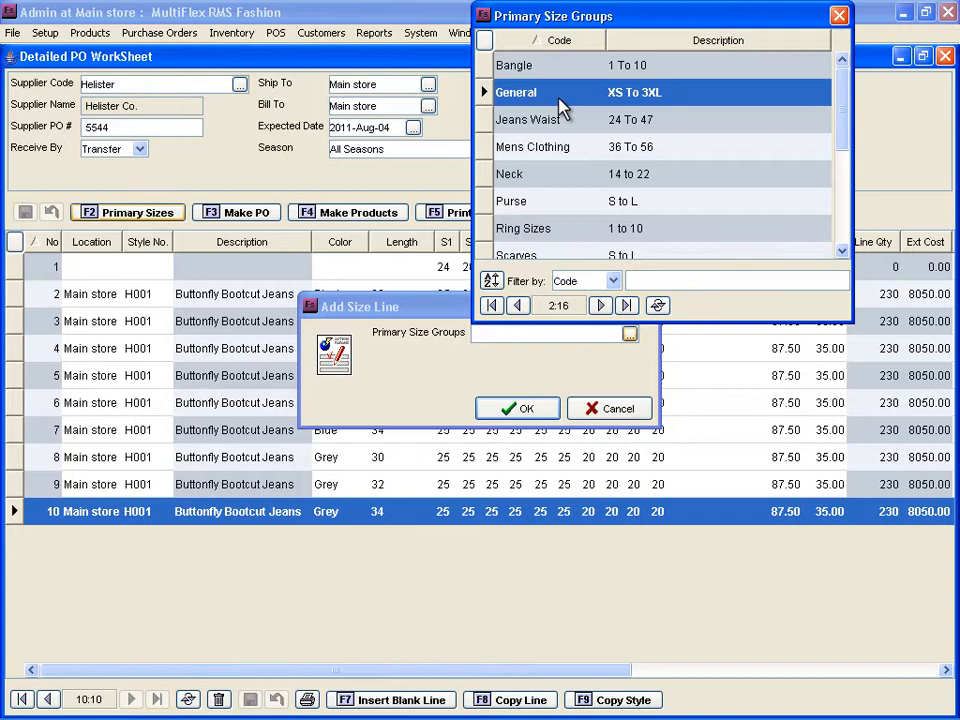
{"action": "left_click", "coordinate": [520, 409]}
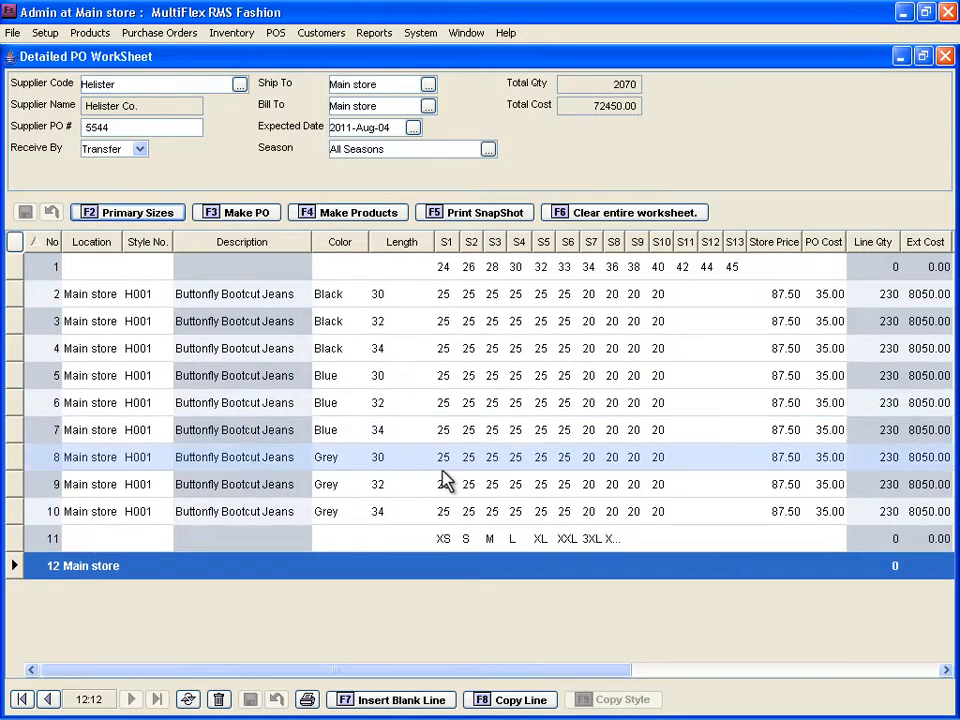
- Enter new style HJ028 on the line below the General sizes, with description Jacket, P.O. cost 33 and target markup 60%
{"action": "left_click", "coordinate": [131, 565]}
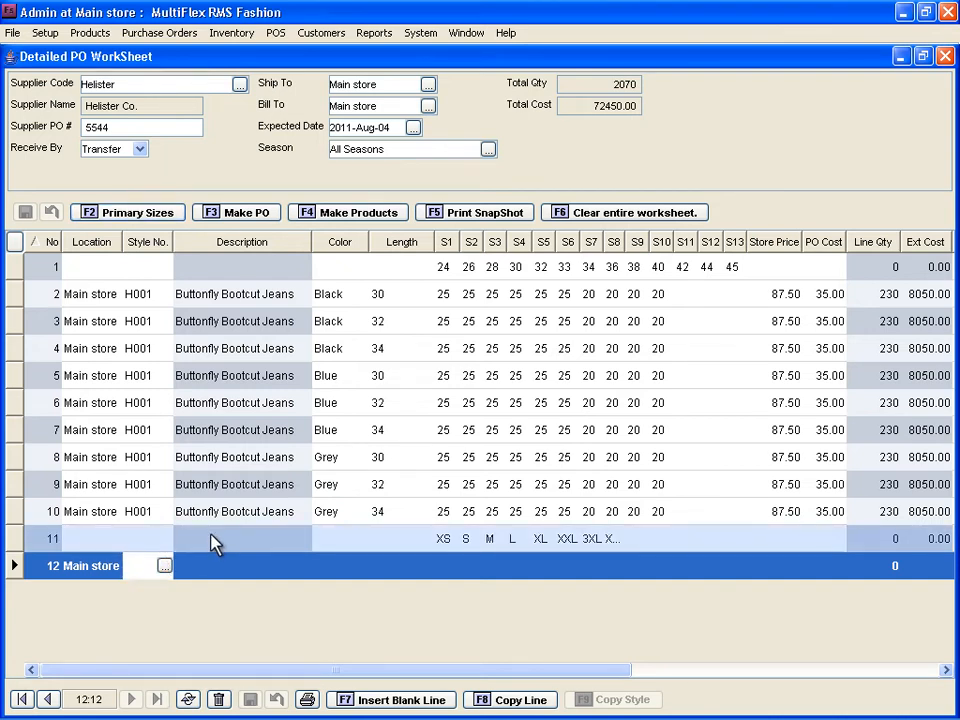
{"action": "type", "text": "HJ028"}
{"action": "key", "text": "Return"}
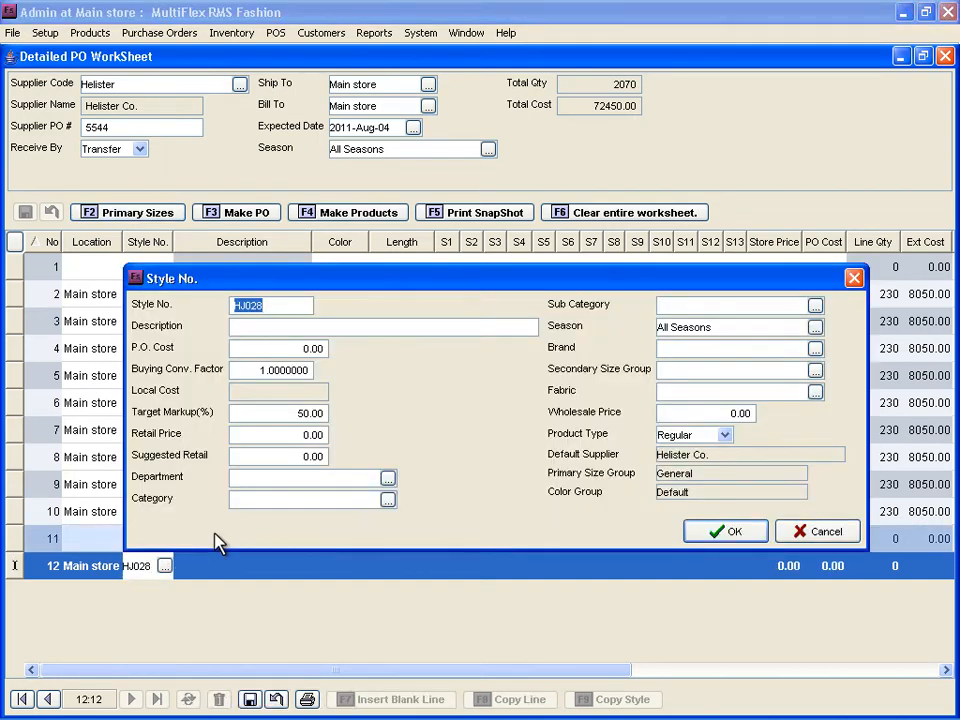
{"action": "key", "text": "Tab"}
{"action": "type", "text": "Jacket"}
{"action": "key", "text": "Tab"}
{"action": "type", "text": "33"}
{"action": "key", "text": "Tab"}
{"action": "type", "text": "60"}
{"action": "key", "text": "Tab"}
{"action": "key", "text": "Tab"}
- Assign style HJ028 to department Coats & Jackets and category Jackets, enter brand "para", and accept the style
{"action": "left_click", "coordinate": [388, 479]}
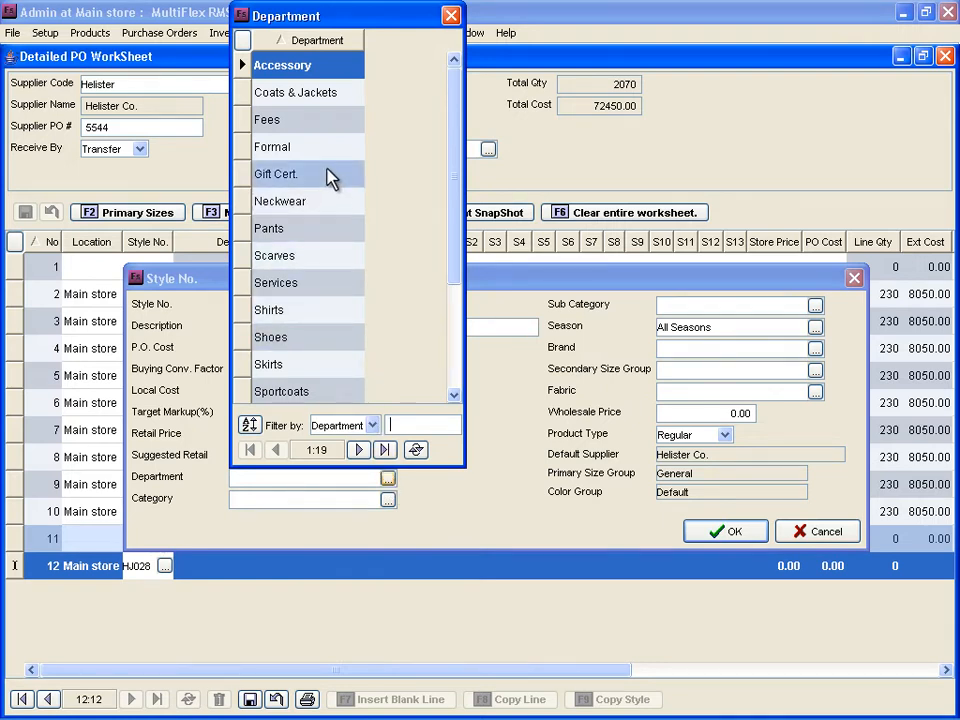
{"action": "double_click", "coordinate": [322, 100]}
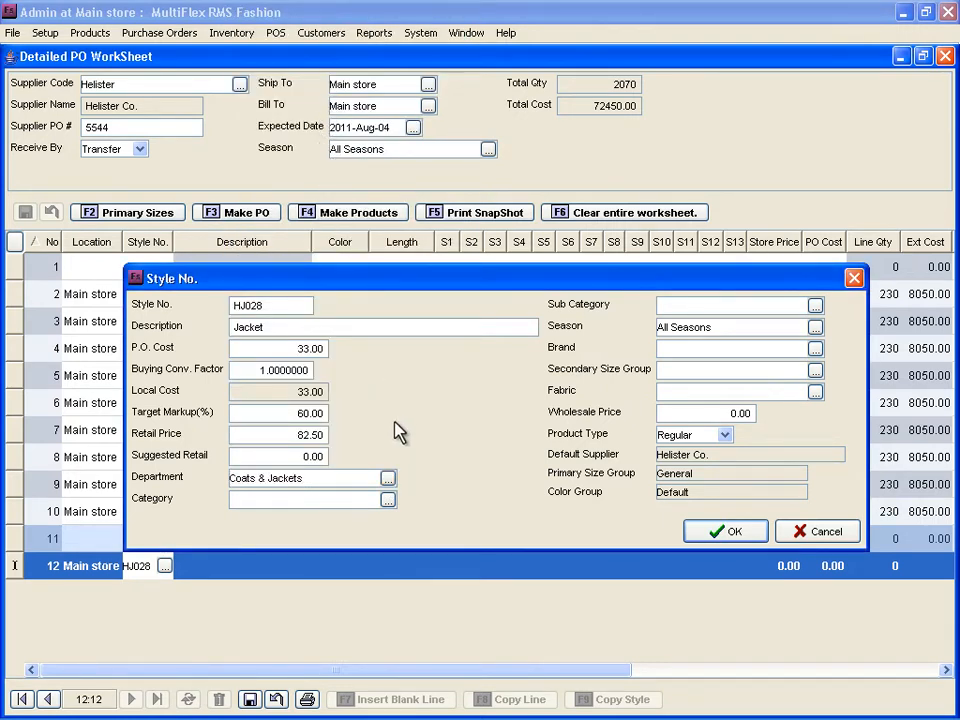
{"action": "left_click", "coordinate": [388, 499]}
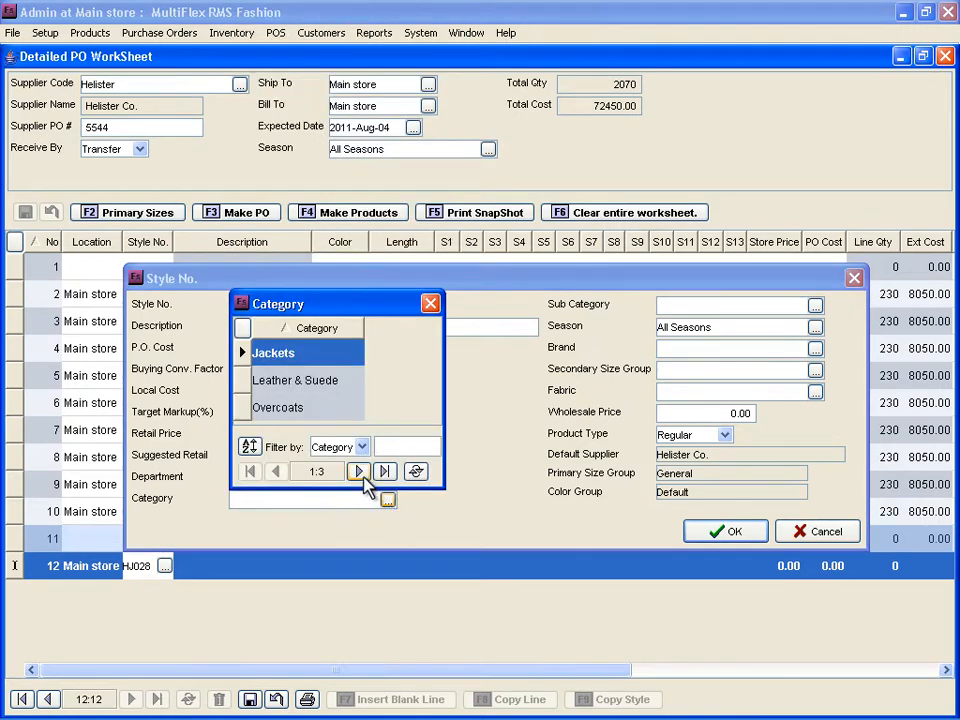
{"action": "double_click", "coordinate": [322, 354]}
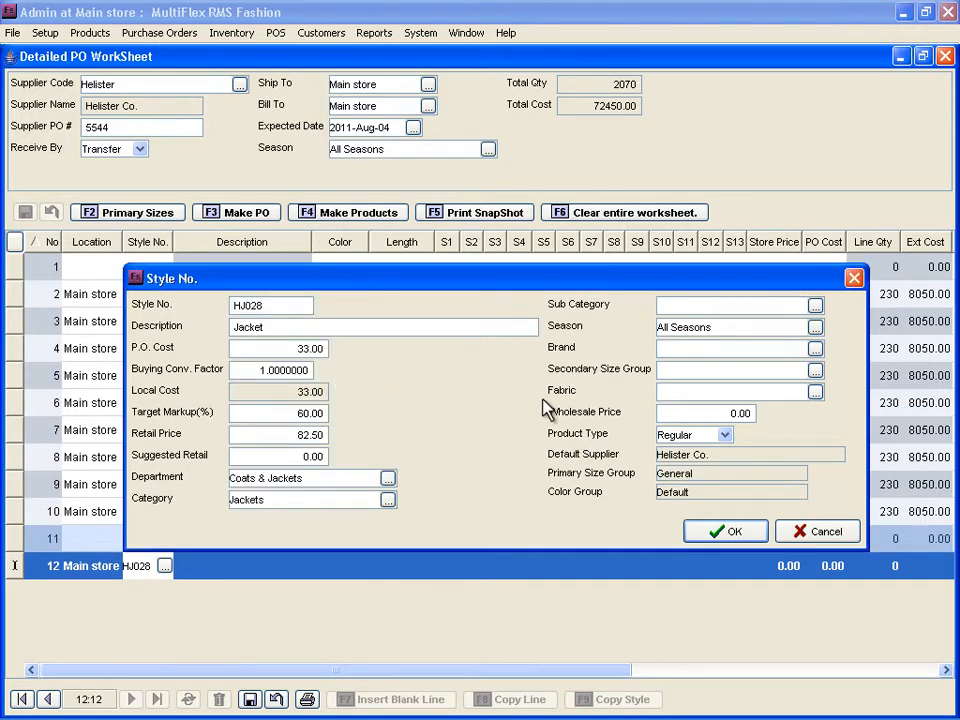
{"action": "left_click", "coordinate": [664, 347]}
{"action": "type", "text": "para"}
{"action": "left_click", "coordinate": [697, 531]}
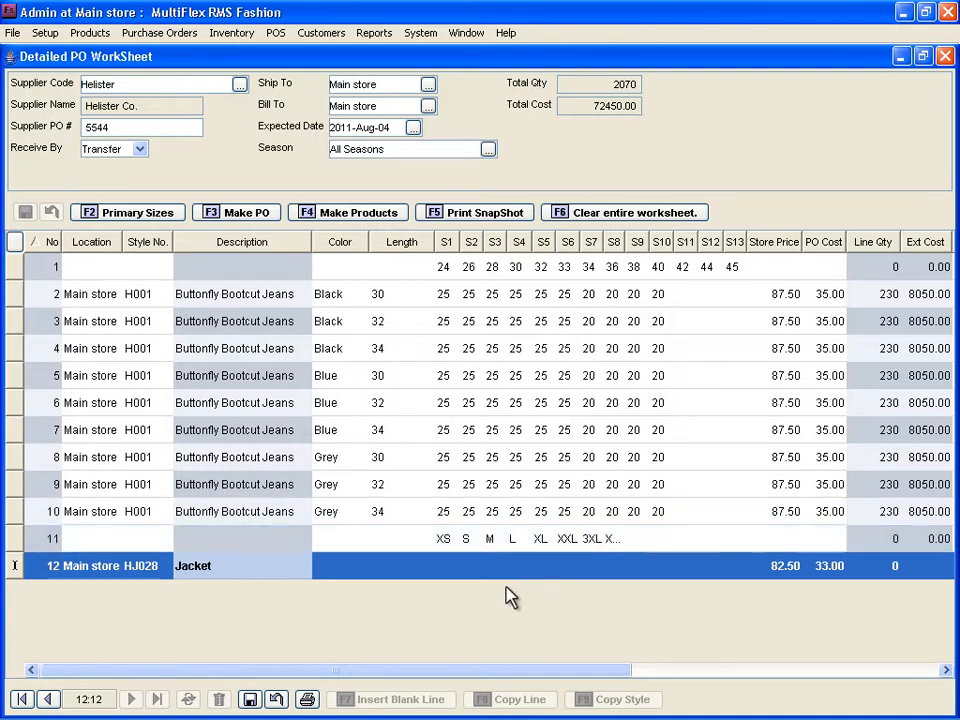
- On the Jacket line, enter color Black with quantities of 20 for XS through L and 10 for XL and XXL, and save it
{"action": "left_click", "coordinate": [318, 568]}
{"action": "type", "text": "Black"}
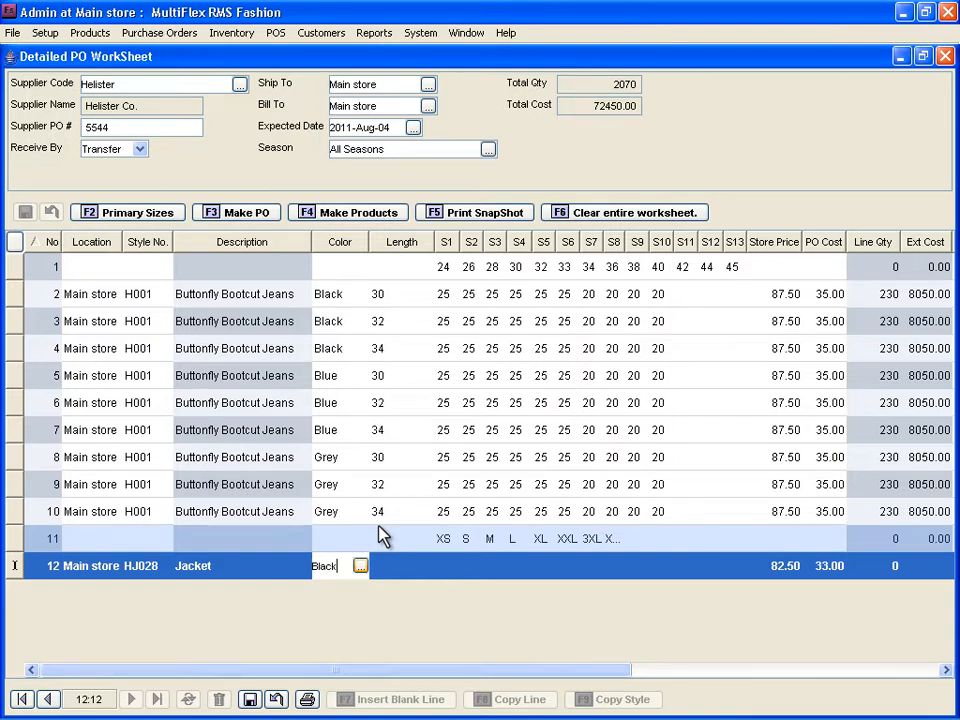
{"action": "key", "text": "Tab"}
{"action": "key", "text": "Tab"}
{"action": "type", "text": "20"}
{"action": "key", "text": "Tab"}
{"action": "type", "text": "20"}
{"action": "key", "text": "Tab"}
{"action": "type", "text": "20"}
{"action": "key", "text": "Tab"}
{"action": "type", "text": "20"}
{"action": "type", "text": "0"}
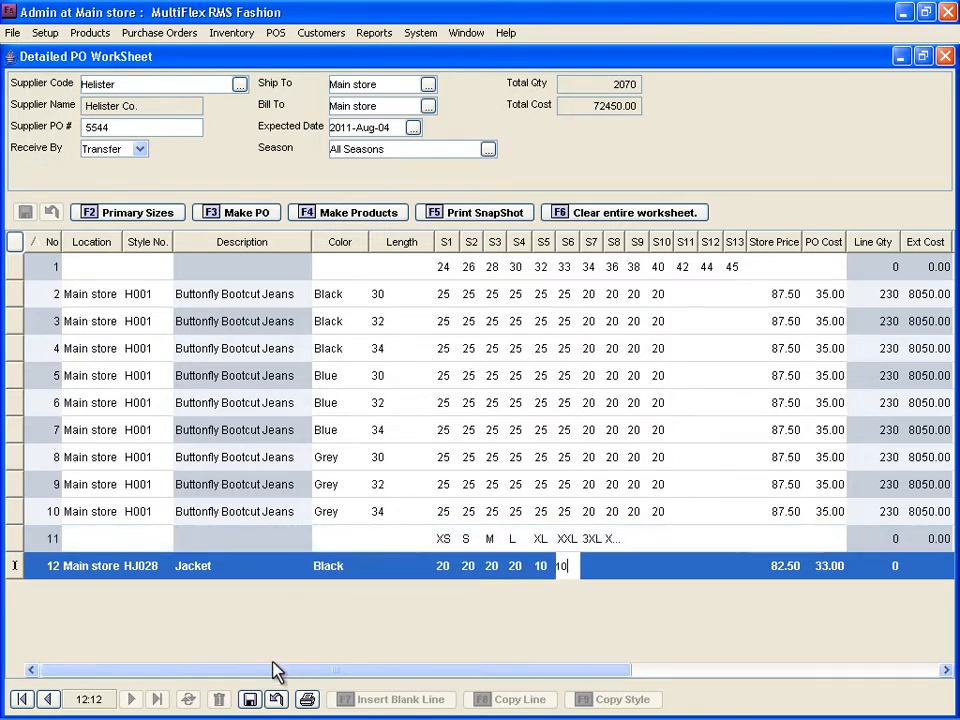
{"action": "left_click", "coordinate": [252, 703]}
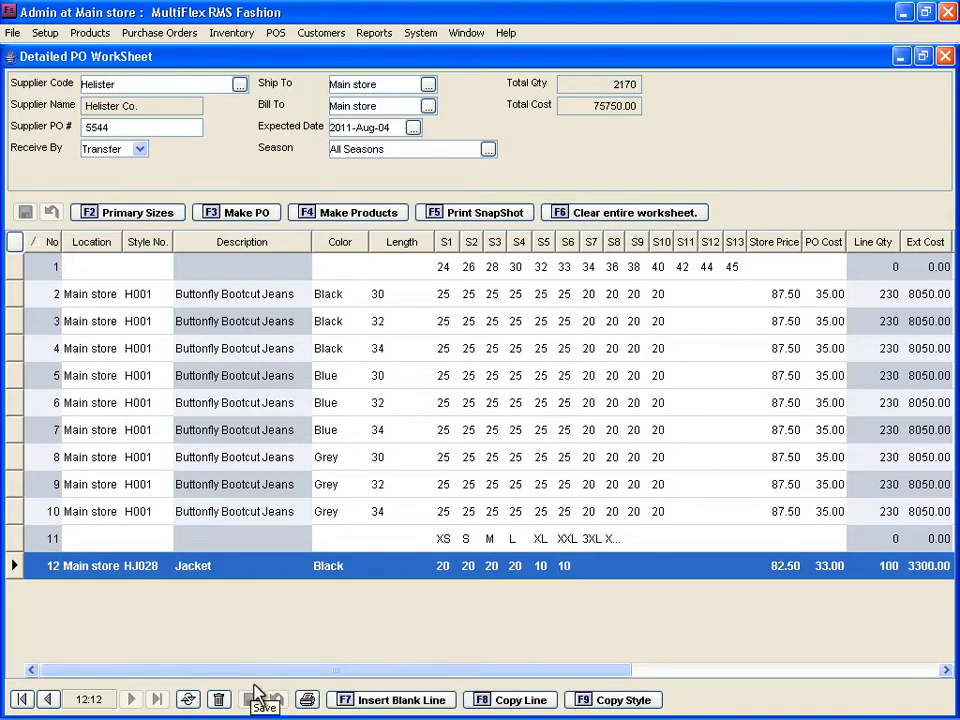
- Copy the Black Jacket line twice, change the copies' colors to Blue and Brown, and save the lines
{"action": "left_click", "coordinate": [486, 706]}
{"action": "left_click", "coordinate": [487, 706]}
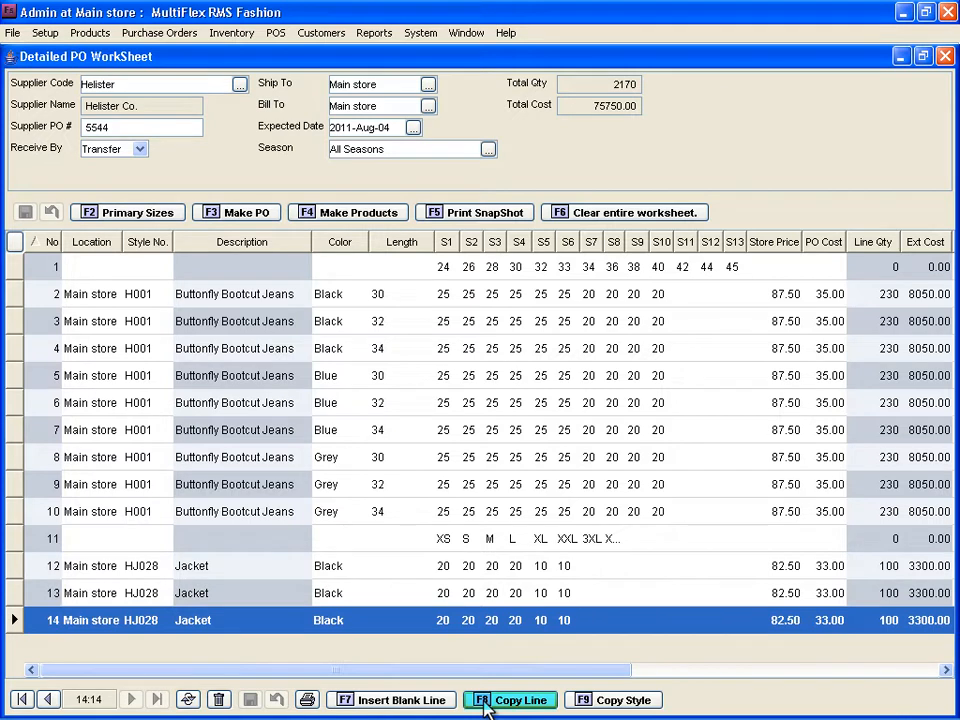
{"action": "left_click", "coordinate": [342, 588]}
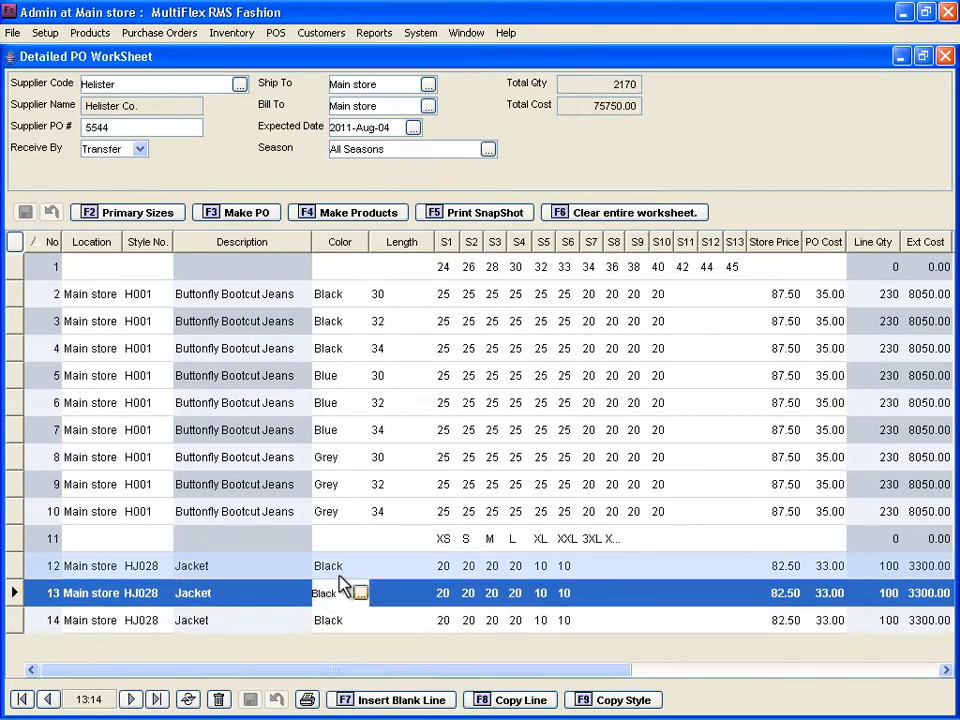
{"action": "type", "text": "Blue"}
{"action": "left_click", "coordinate": [332, 622]}
{"action": "type", "text": "Brown"}
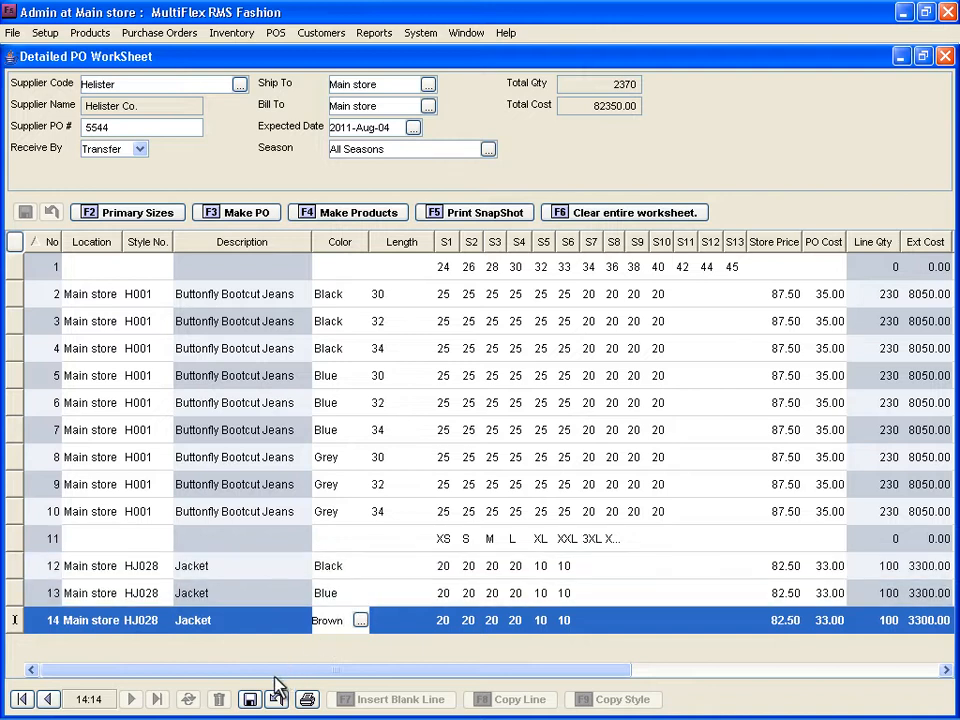
{"action": "left_click", "coordinate": [251, 699]}
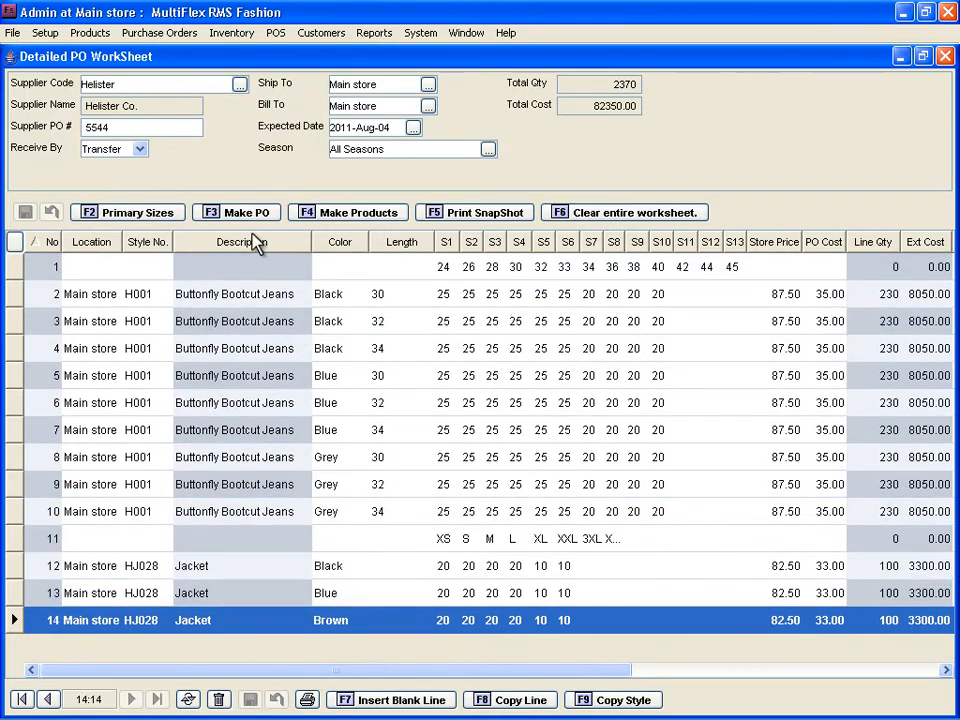
- Make a purchase order from the worksheet with cancellation date 2011-Sep-05
{"action": "left_click", "coordinate": [248, 215]}
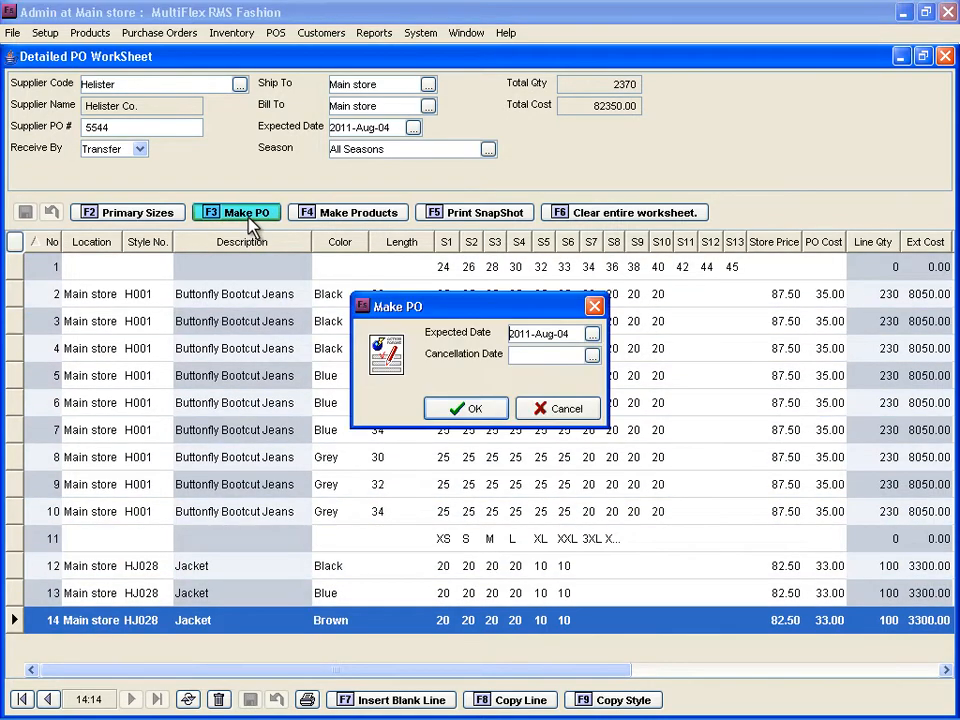
{"action": "left_click", "coordinate": [592, 356]}
{"action": "left_click", "coordinate": [573, 412]}
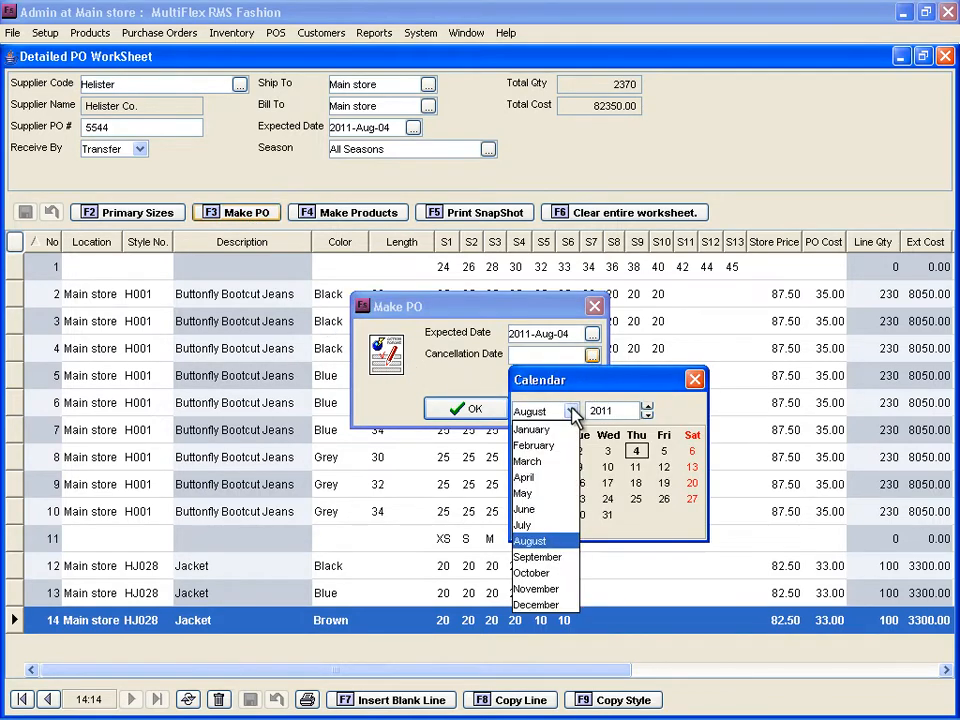
{"action": "left_click", "coordinate": [540, 560]}
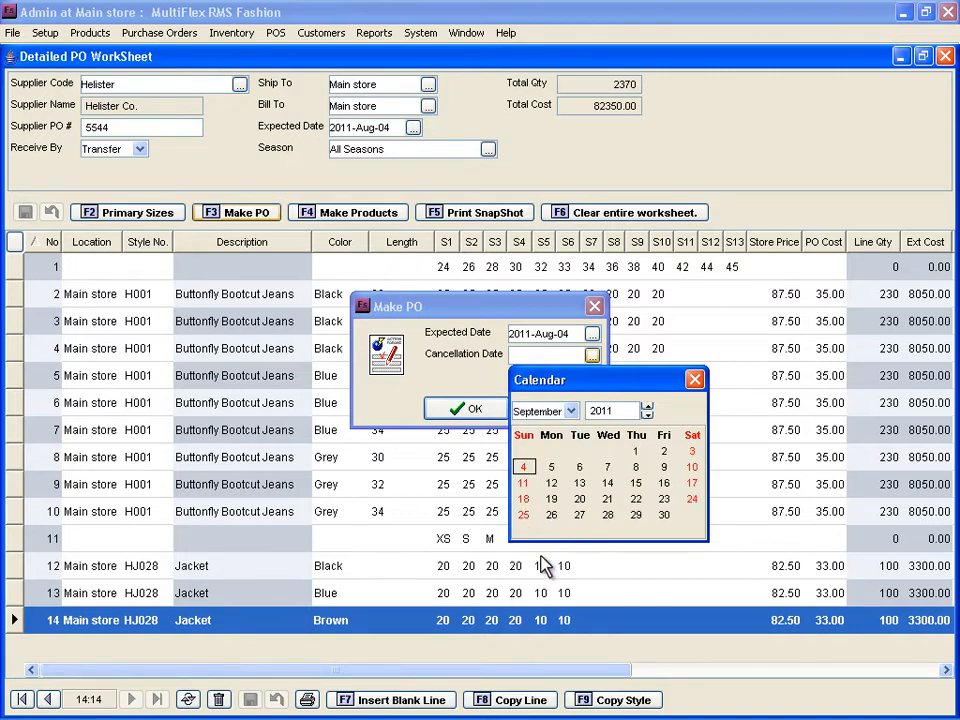
{"action": "left_click", "coordinate": [551, 468]}
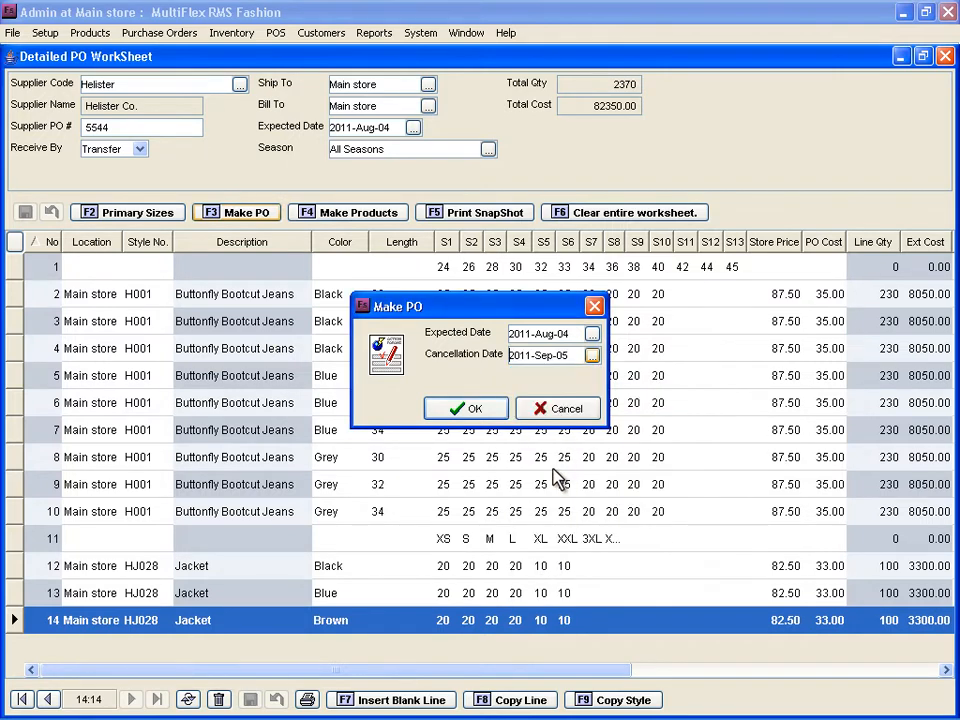
{"action": "left_click", "coordinate": [484, 410]}
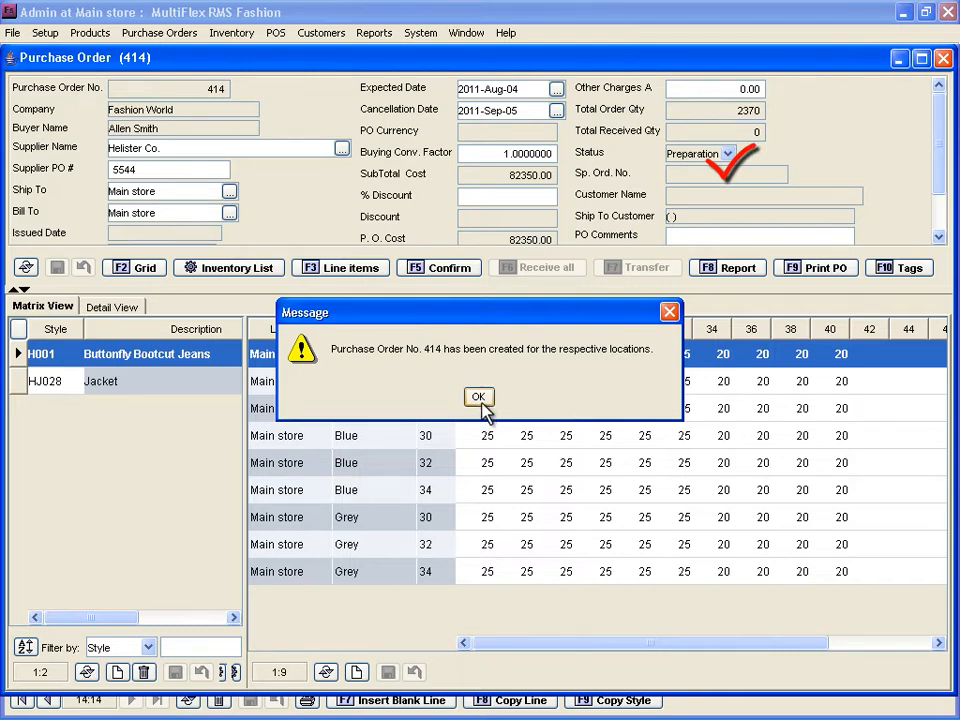
{"action": "left_click", "coordinate": [479, 401]}
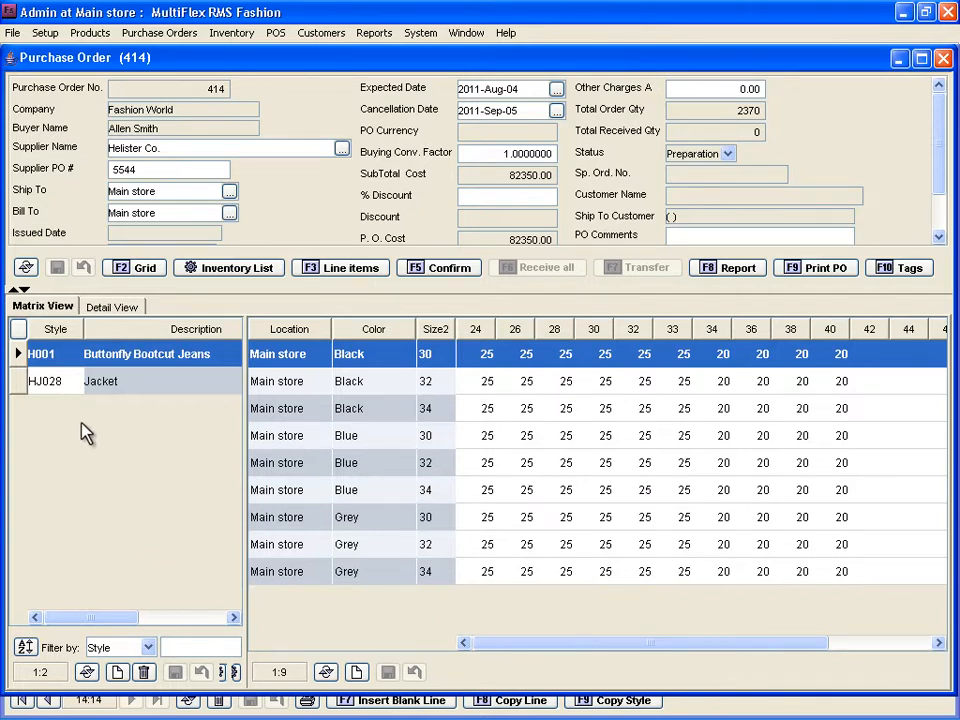
- Display the Jacket style's size matrix and confirm the purchase order
{"action": "left_click", "coordinate": [68, 387]}
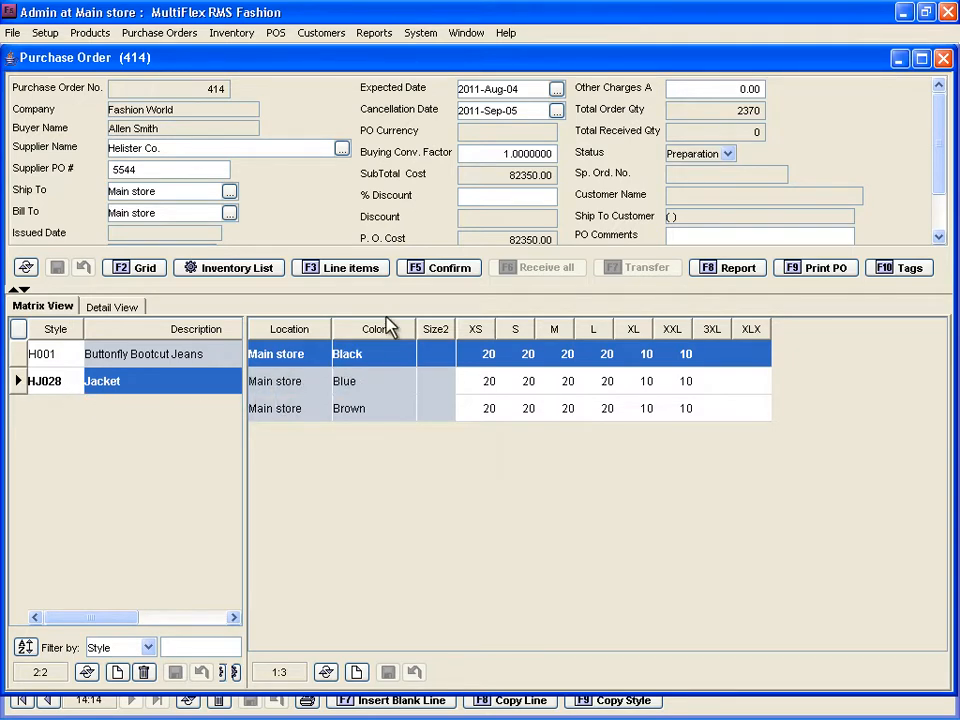
{"action": "left_click", "coordinate": [436, 270]}
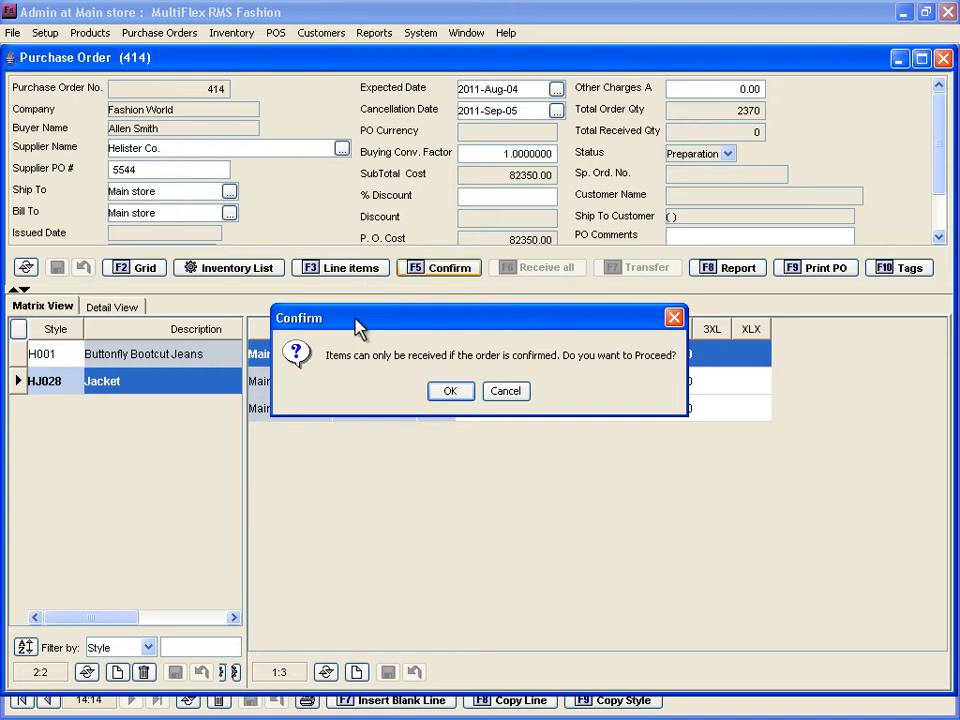
{"action": "left_click", "coordinate": [441, 397]}
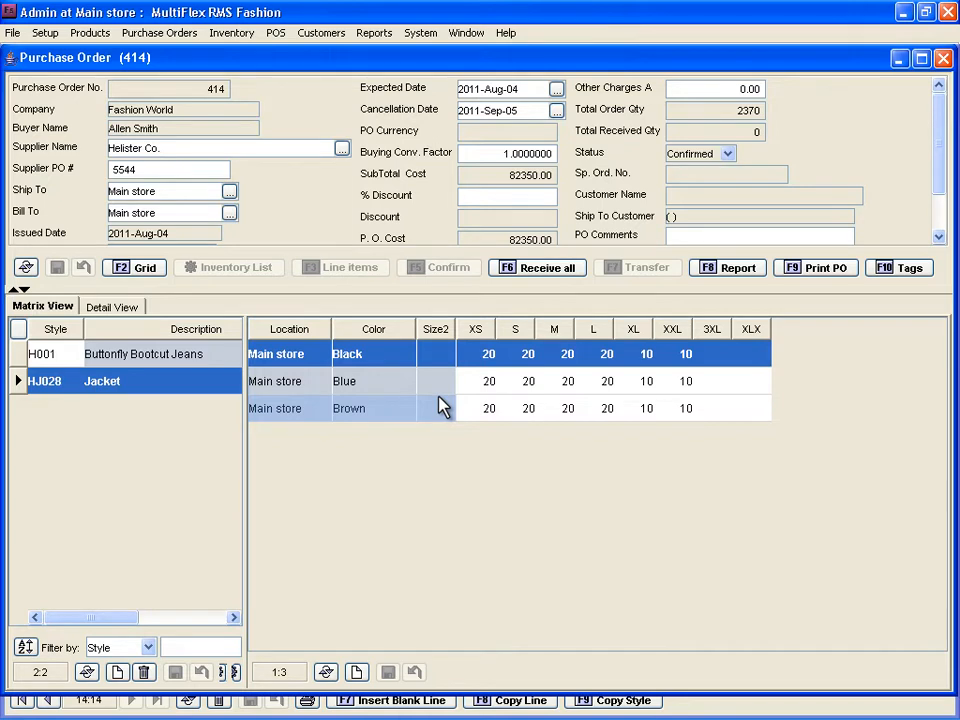
- Receive all items on the purchase order with shipping and handling charges of 30
{"action": "left_click", "coordinate": [523, 278]}
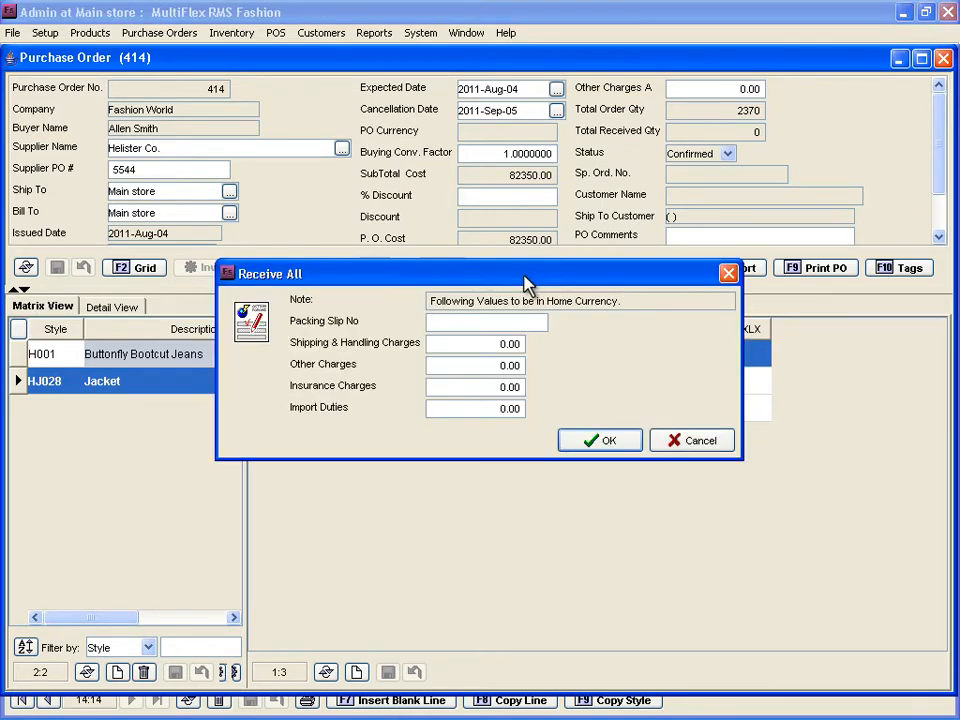
{"action": "left_click", "coordinate": [500, 343]}
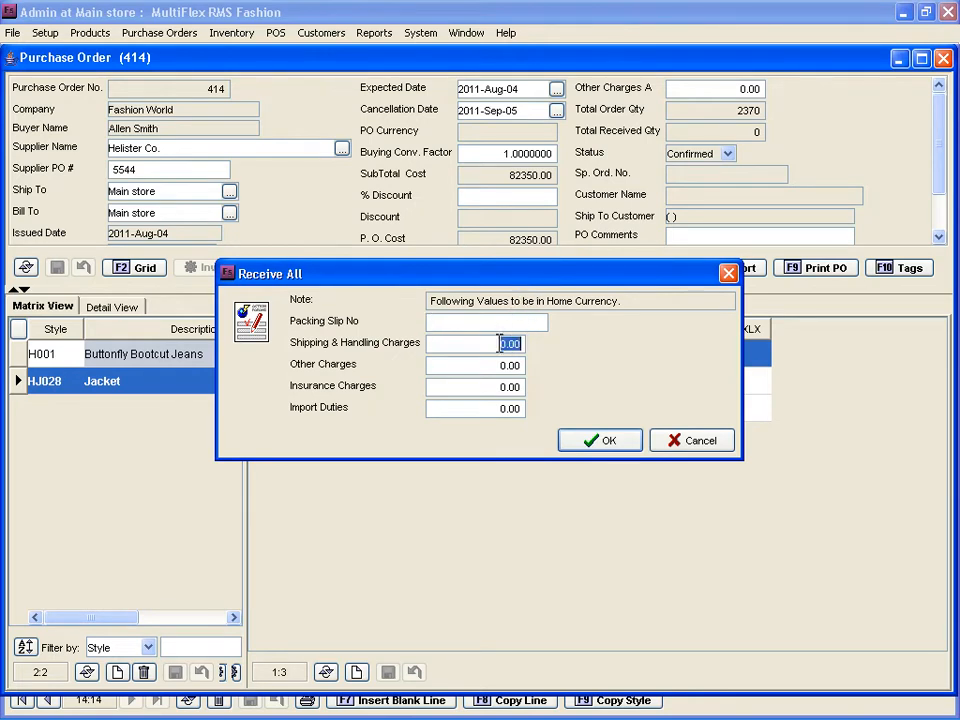
{"action": "type", "text": "30"}
{"action": "left_click", "coordinate": [611, 446]}
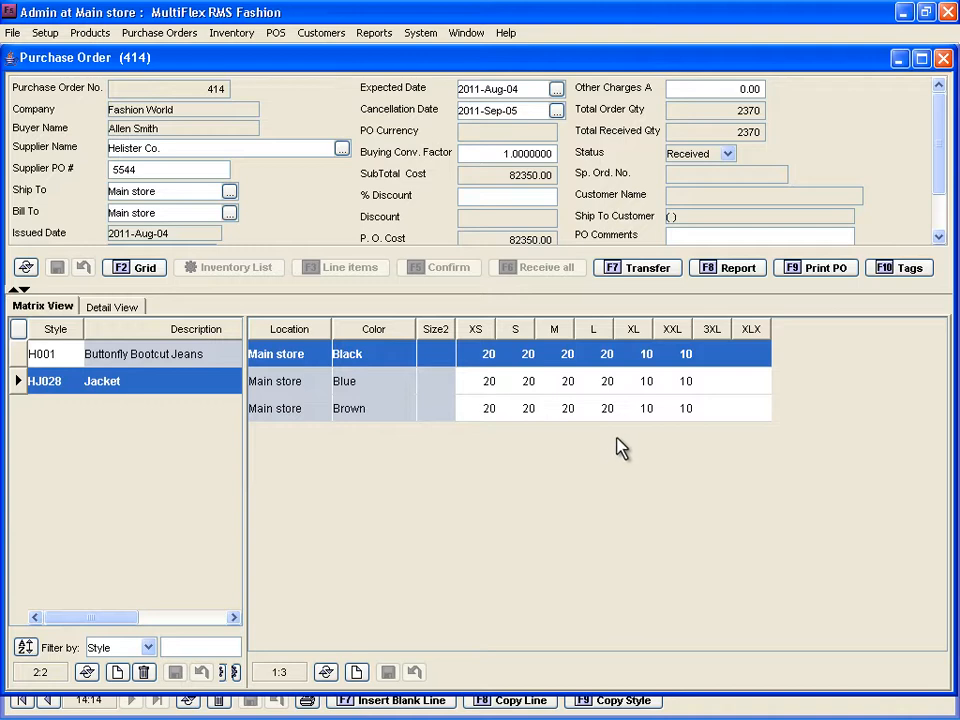
- Preview the received purchase order's snapshot report and its item tags starting at row 1, column 1, closing each afterward
{"action": "left_click", "coordinate": [722, 270]}
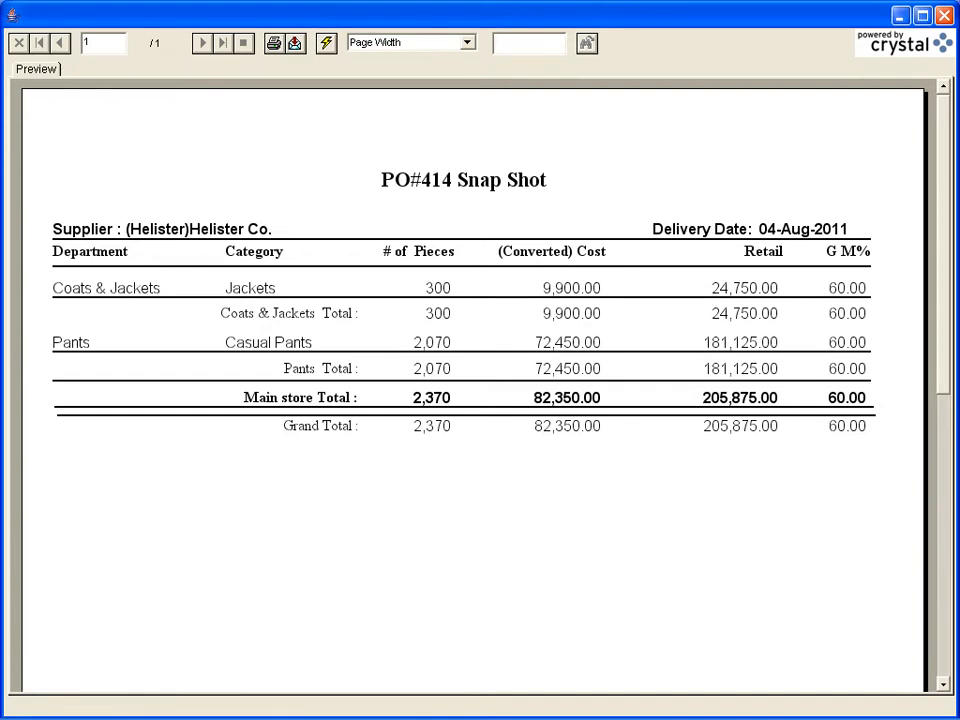
{"action": "left_click", "coordinate": [944, 15]}
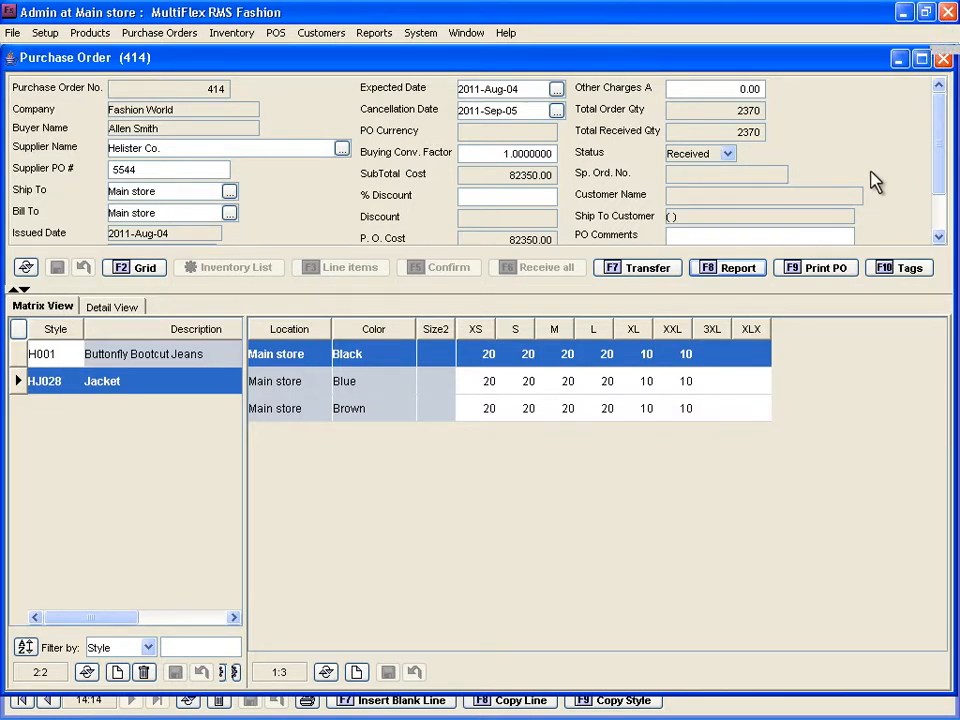
{"action": "left_click", "coordinate": [880, 269]}
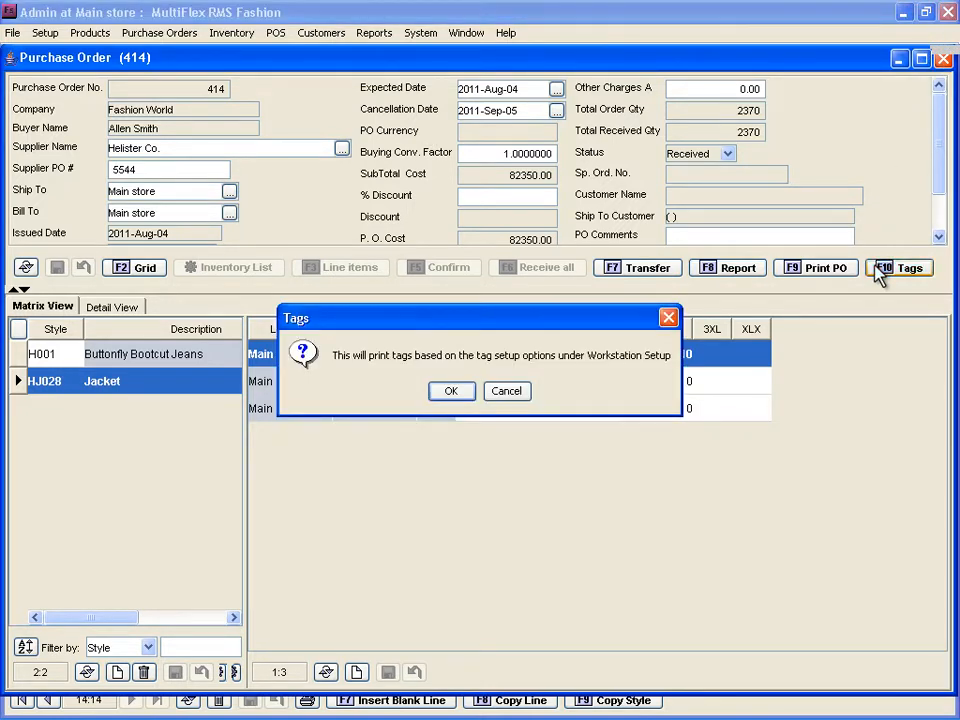
{"action": "left_click", "coordinate": [463, 393]}
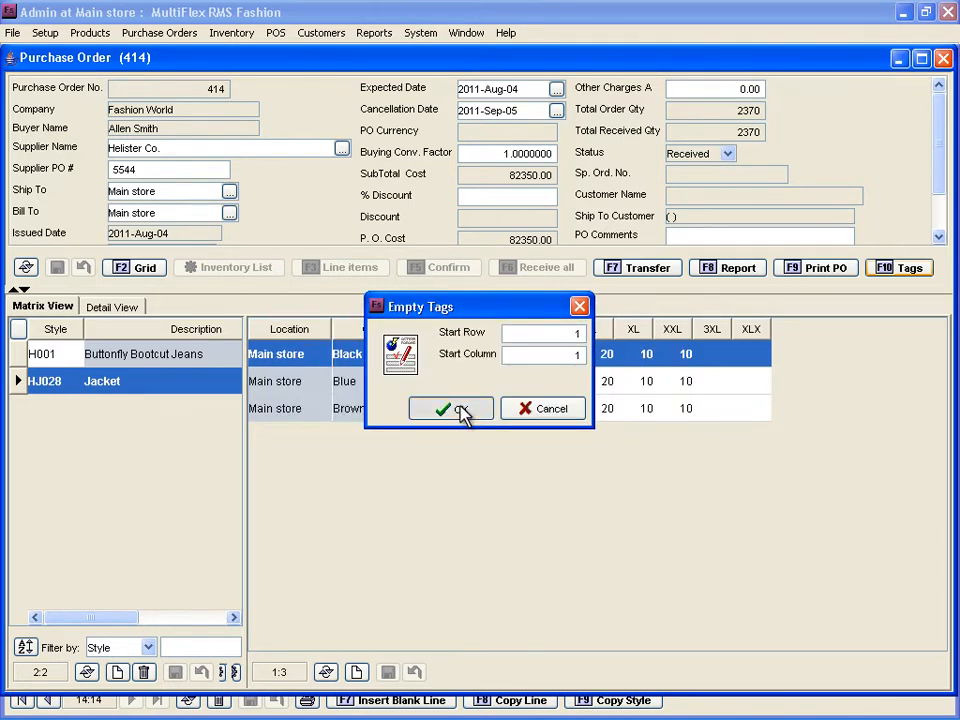
{"action": "left_click", "coordinate": [460, 410]}
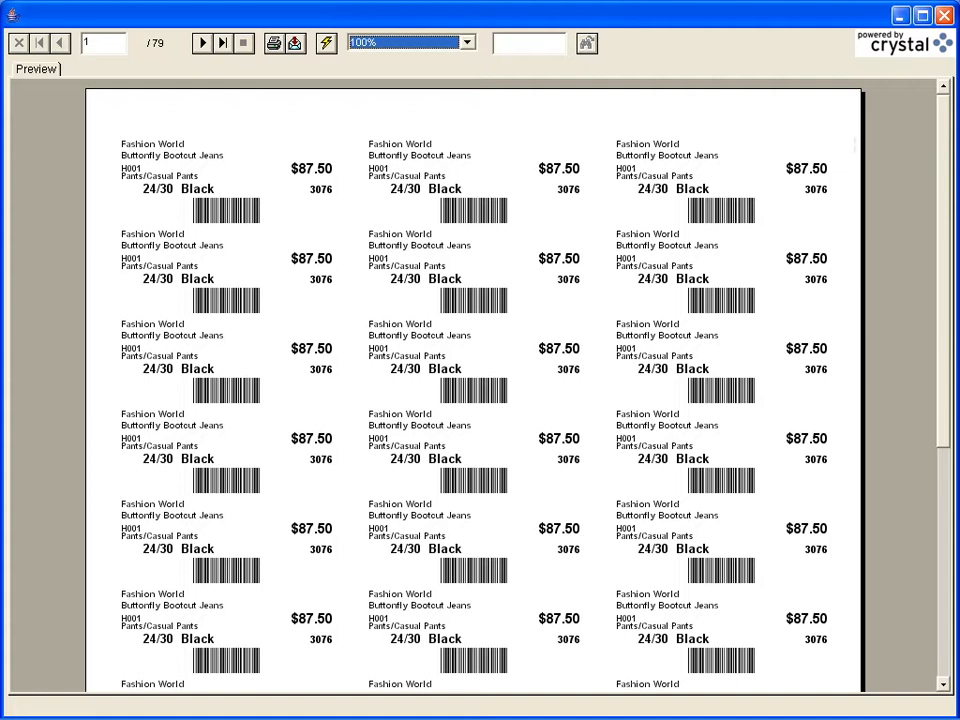
{"action": "mouse_move", "coordinate": [947, 143]}
{"action": "left_mouse_down"}
{"action": "mouse_move", "coordinate": [945, 375]}
{"action": "mouse_move", "coordinate": [945, 129]}
{"action": "left_mouse_up"}
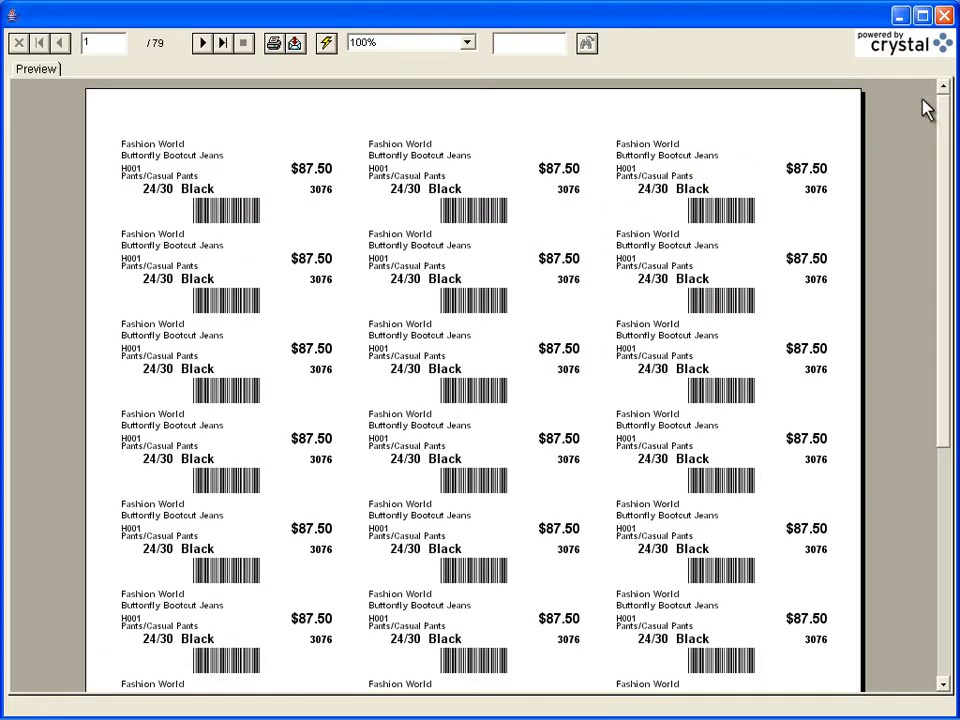
{"action": "left_click", "coordinate": [944, 15]}
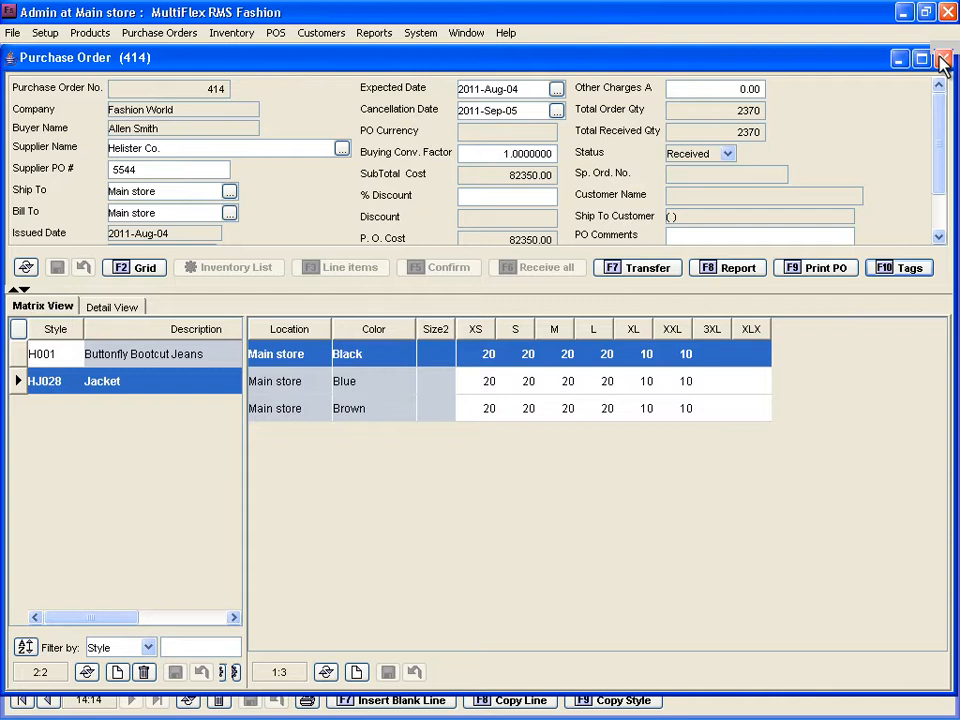
{"action": "left_click", "coordinate": [943, 59]}
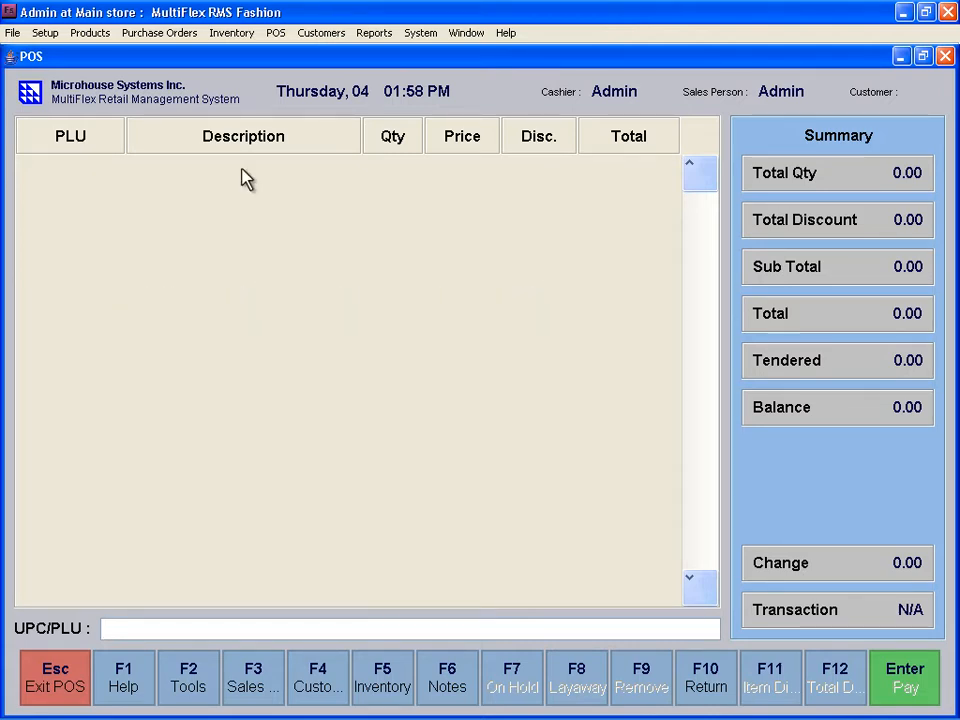
- Create a transfer order from the Main store with Store#1 as the receiving location, and save it
{"action": "left_click", "coordinate": [240, 33]}
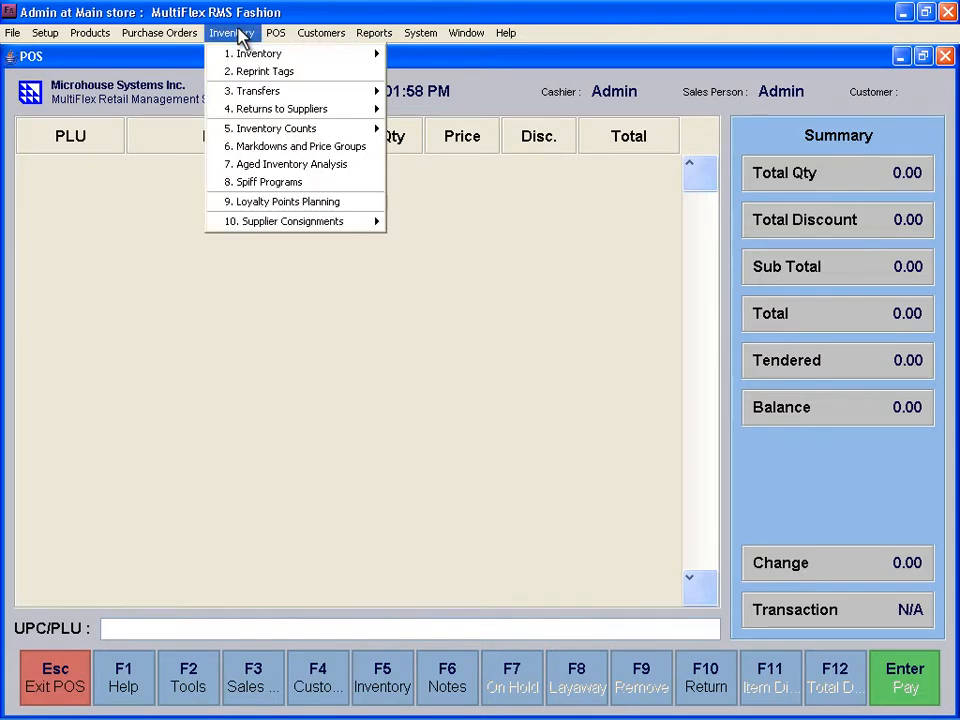
{"action": "mouse_move", "coordinate": [242, 93]}
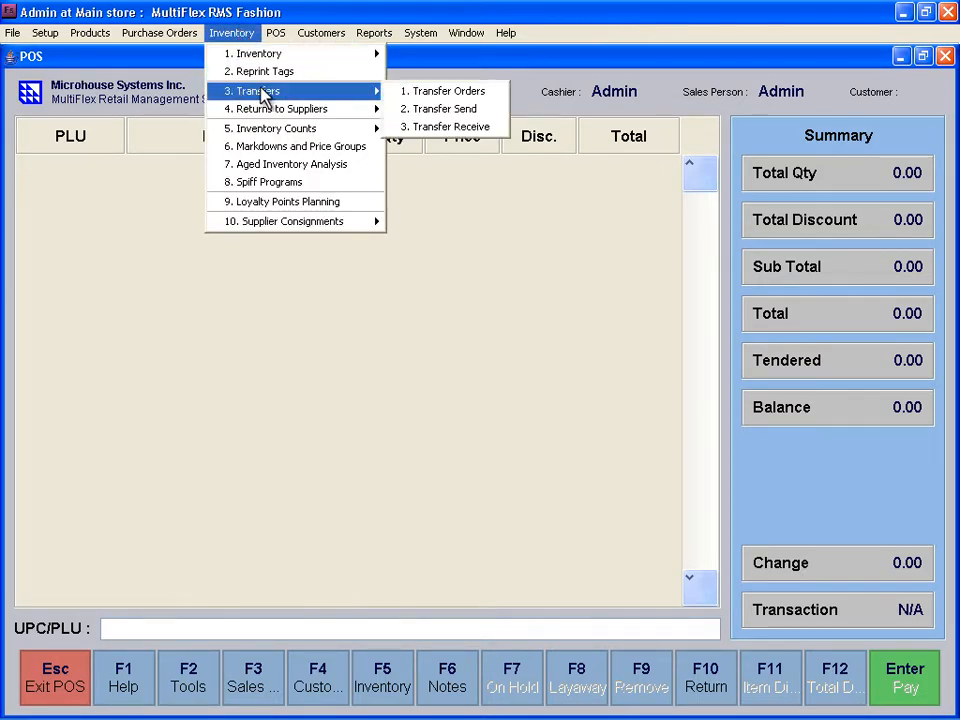
{"action": "left_click", "coordinate": [414, 93]}
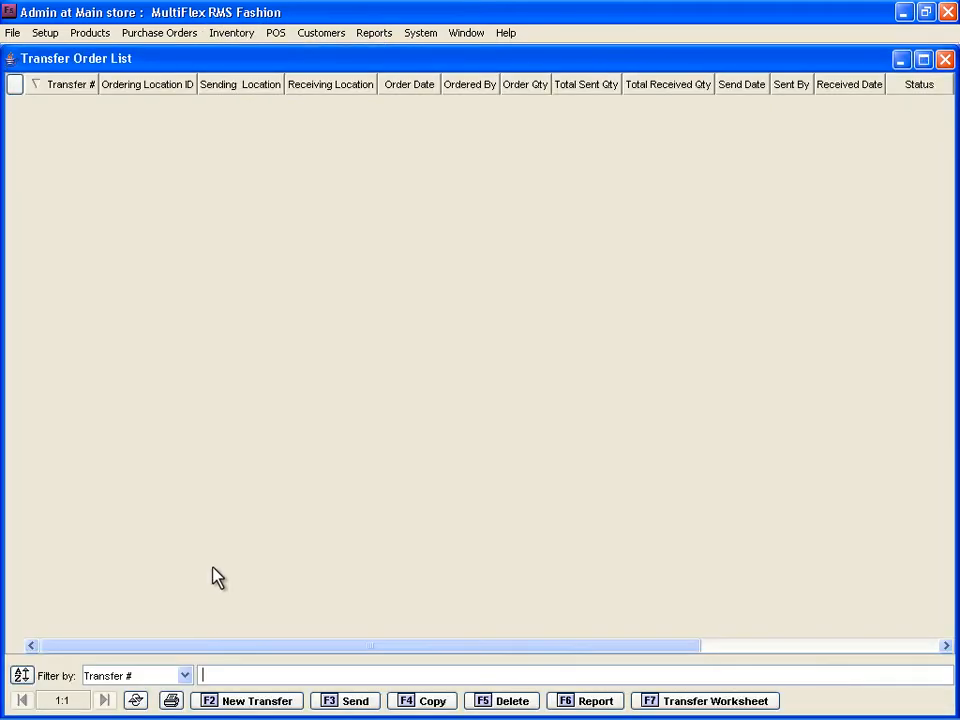
{"action": "left_click", "coordinate": [240, 702]}
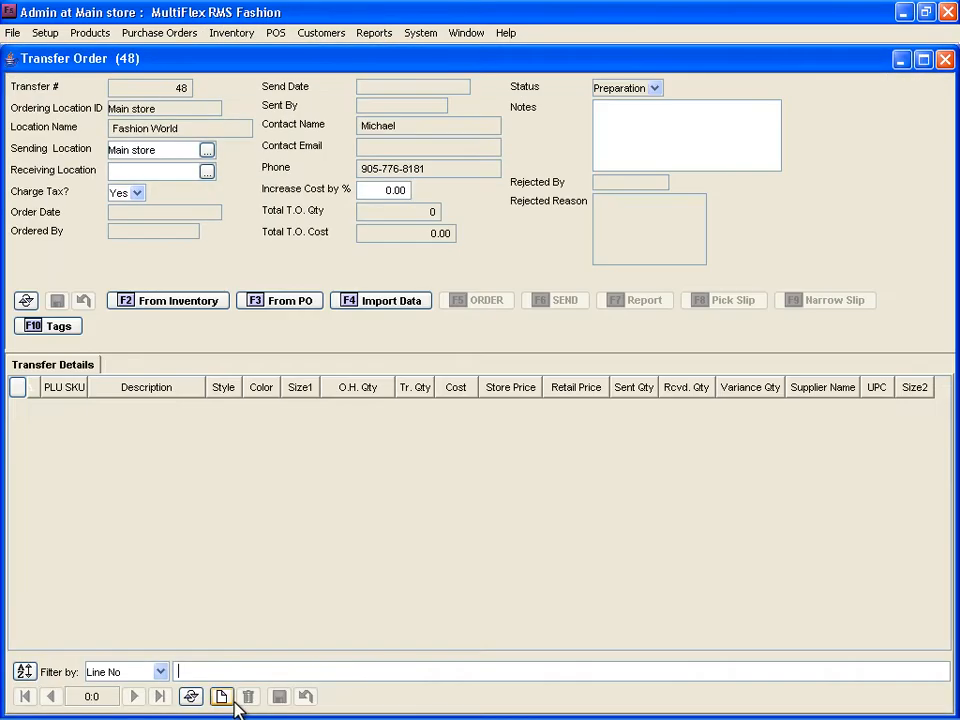
{"action": "left_click", "coordinate": [208, 174]}
{"action": "left_click", "coordinate": [187, 279]}
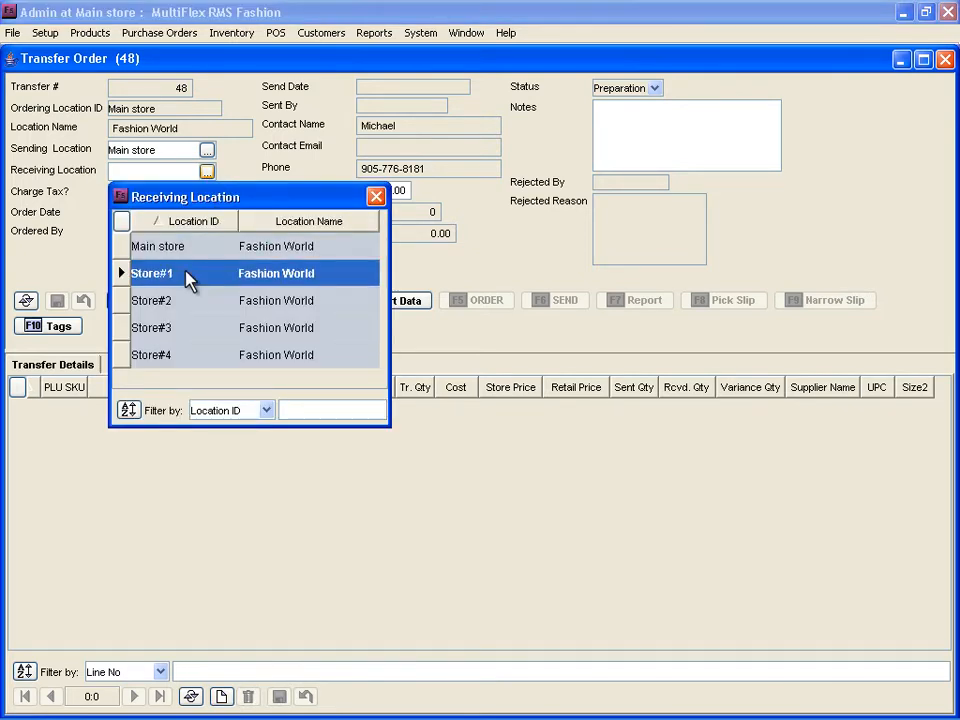
{"action": "double_click", "coordinate": [188, 279]}
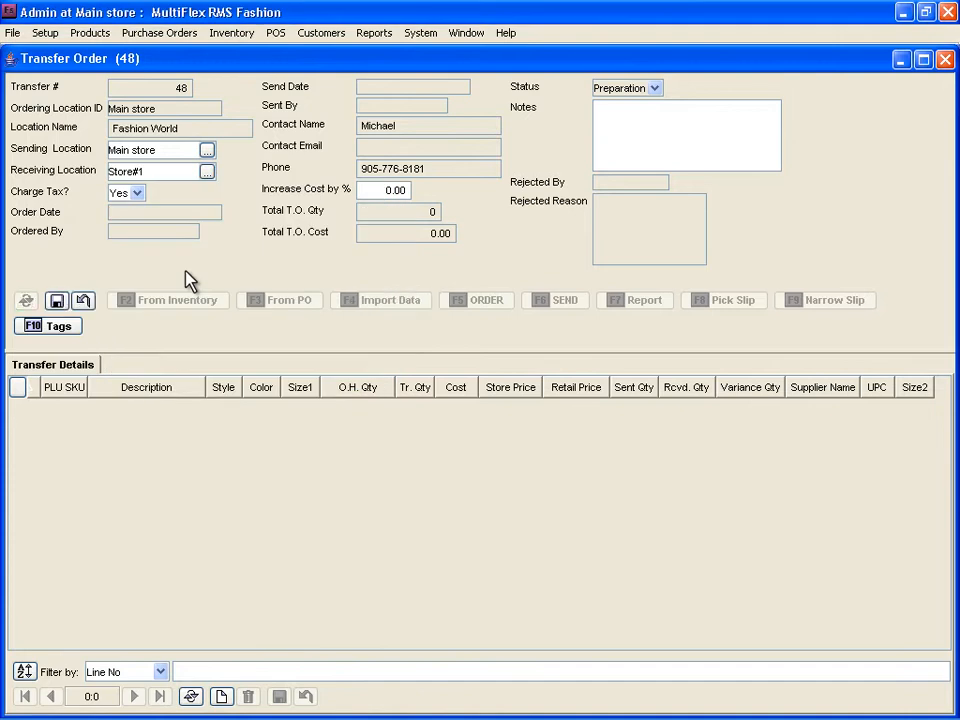
{"action": "left_click", "coordinate": [60, 304]}
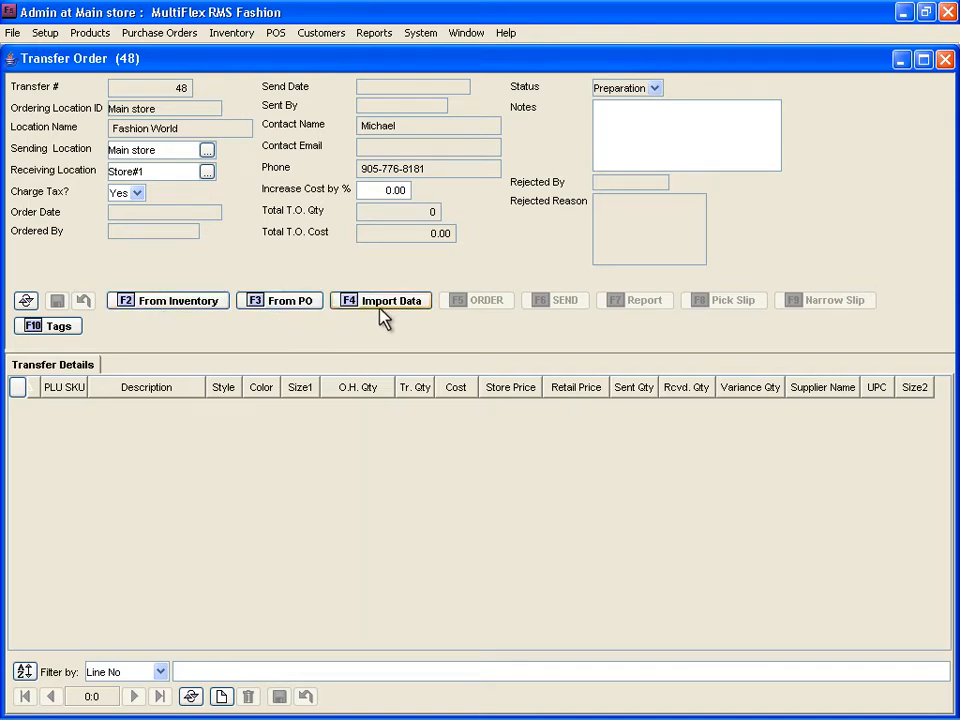
- Fill the transfer from the received Helister Co. purchase order with a transfer quantity of 5 at landed cost
{"action": "left_click", "coordinate": [286, 308]}
{"action": "type", "text": "414"}
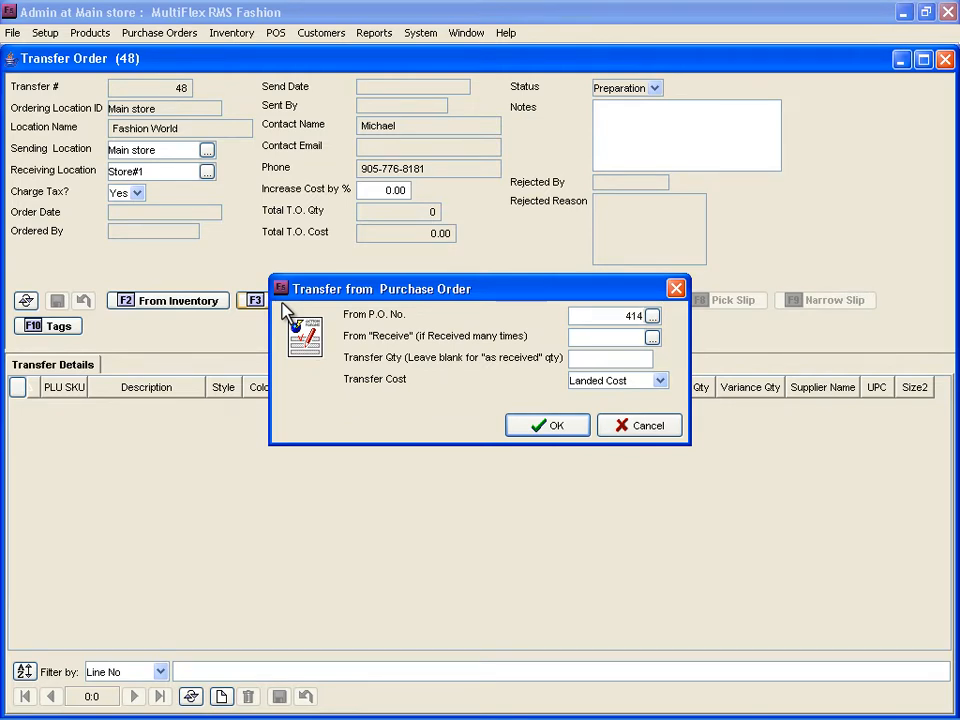
{"action": "left_click", "coordinate": [652, 316]}
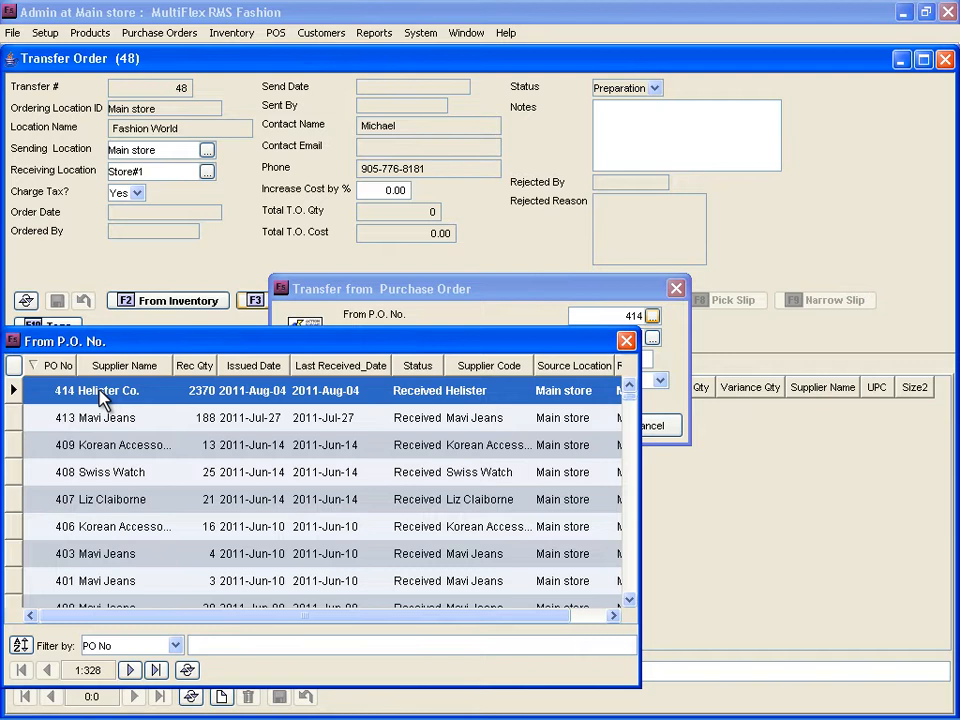
{"action": "double_click", "coordinate": [71, 392]}
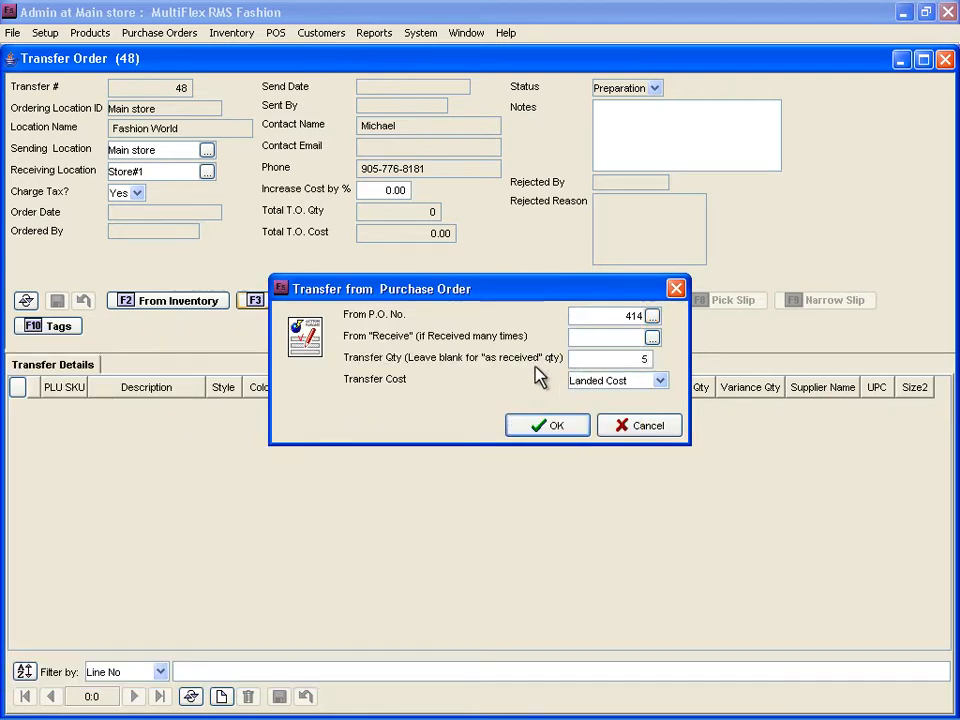
{"action": "left_click", "coordinate": [544, 425]}
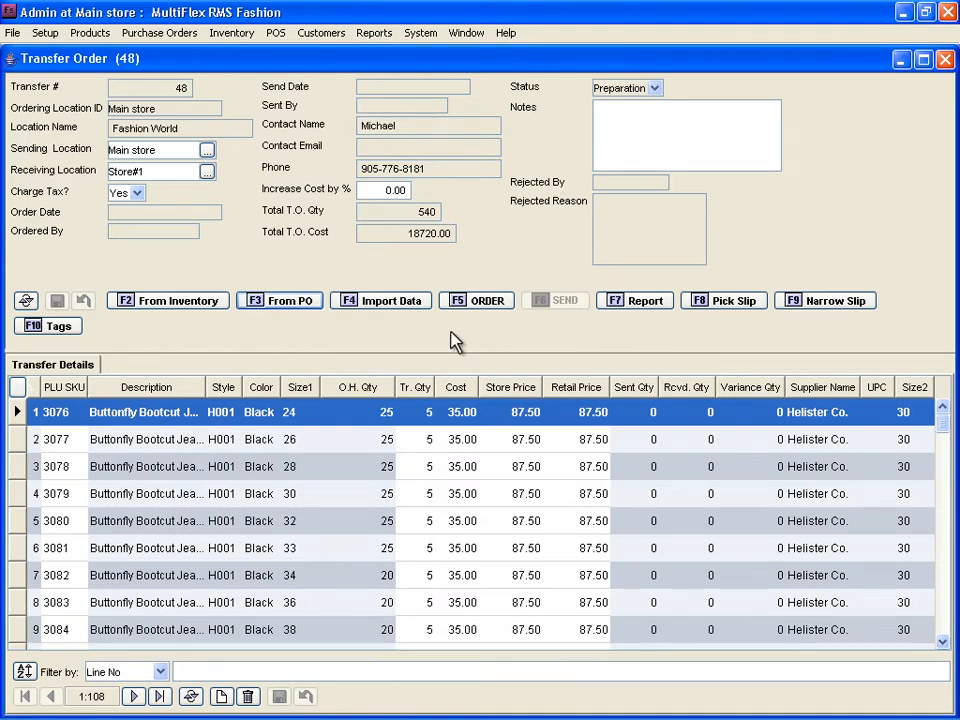
- Sort the lines by on-hand quantity and set the transfer quantity to 4 where 20 are on hand and 2 for XL and XXL jackets
{"action": "left_click", "coordinate": [390, 395]}
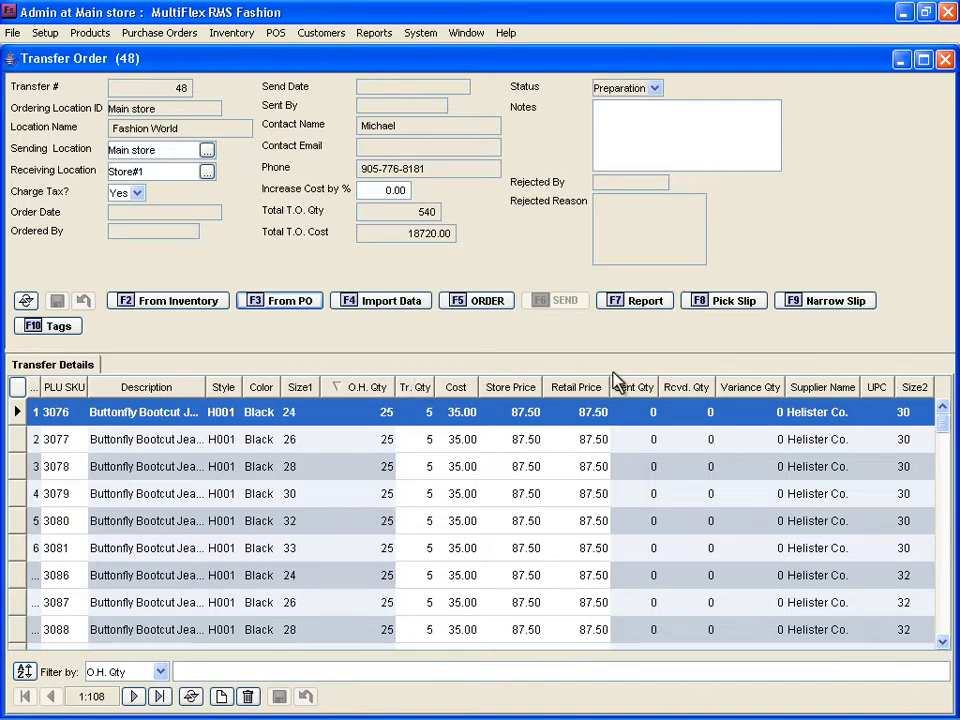
{"action": "left_click_drag", "start_coordinate": [943, 434], "coordinate": [945, 540]}
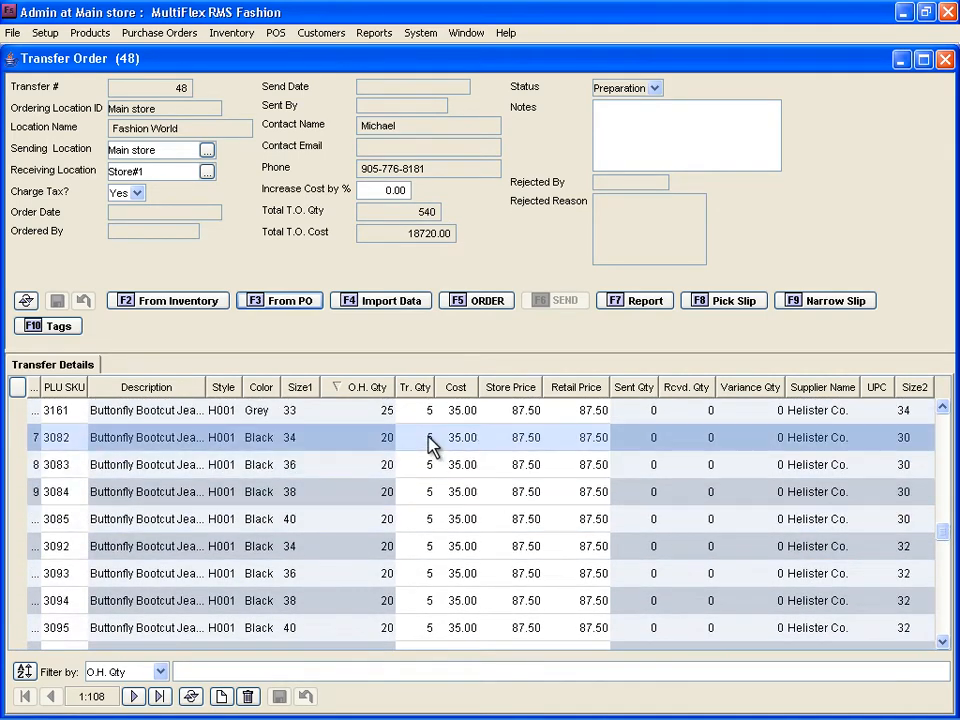
{"action": "left_click", "coordinate": [433, 440]}
{"action": "type", "text": "4"}
{"action": "key", "text": "Return"}
{"action": "type", "text": "4"}
{"action": "key", "text": "Return"}
{"action": "type", "text": "4"}
{"action": "key", "text": "Return"}
{"action": "type", "text": "4"}
{"action": "key", "text": "Return"}
{"action": "type", "text": "4"}
{"action": "key", "text": "Return"}
{"action": "type", "text": "4"}
{"action": "key", "text": "Return"}
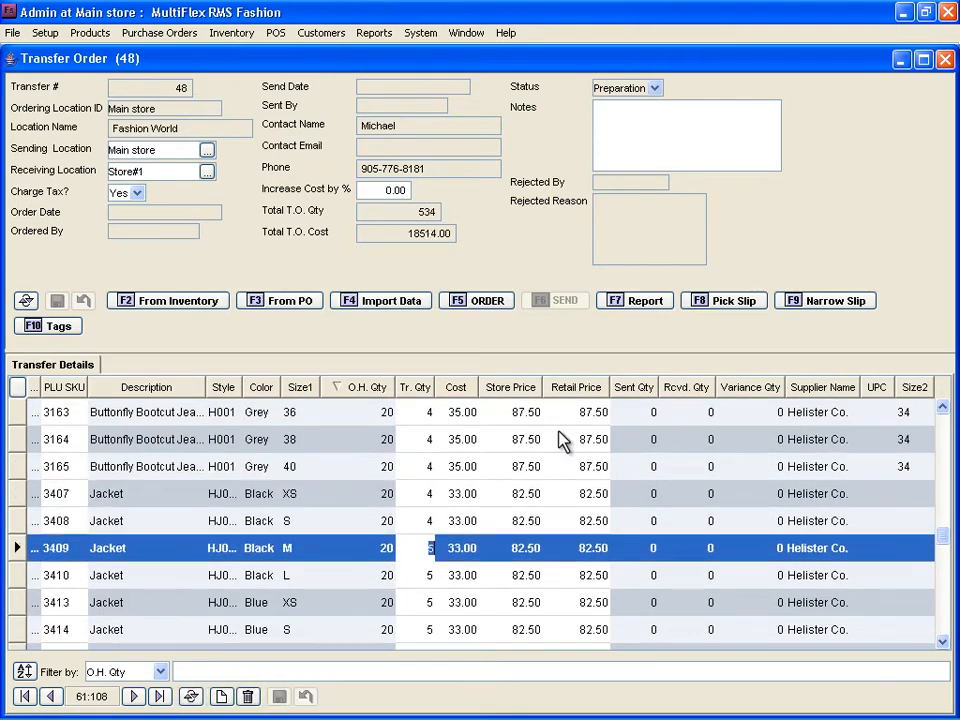
{"action": "type", "text": "4"}
{"action": "key", "text": "Return"}
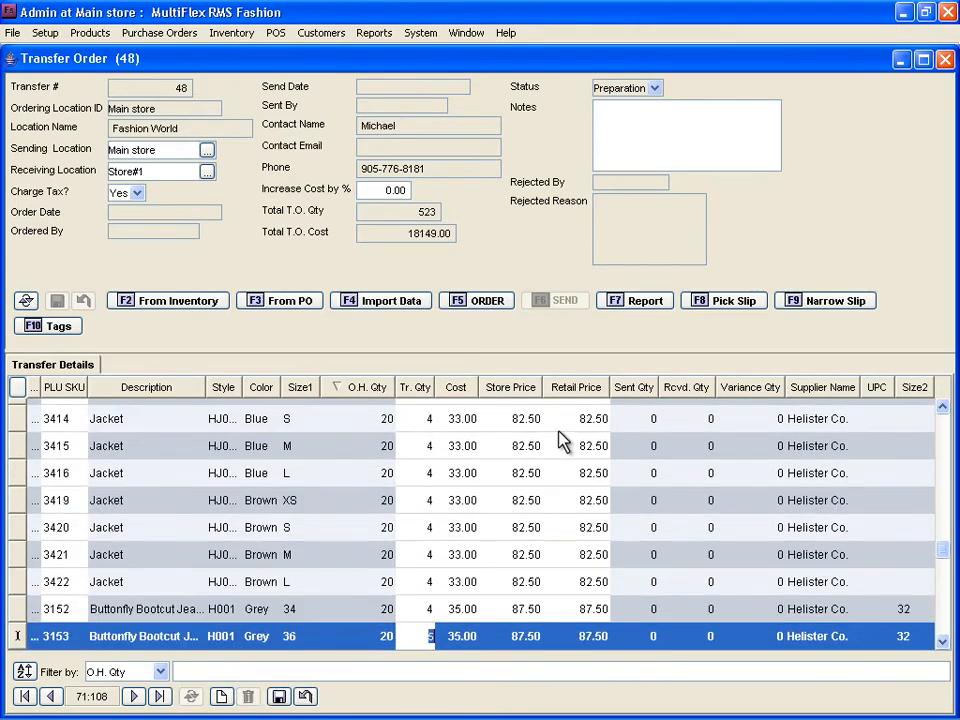
{"action": "type", "text": "4"}
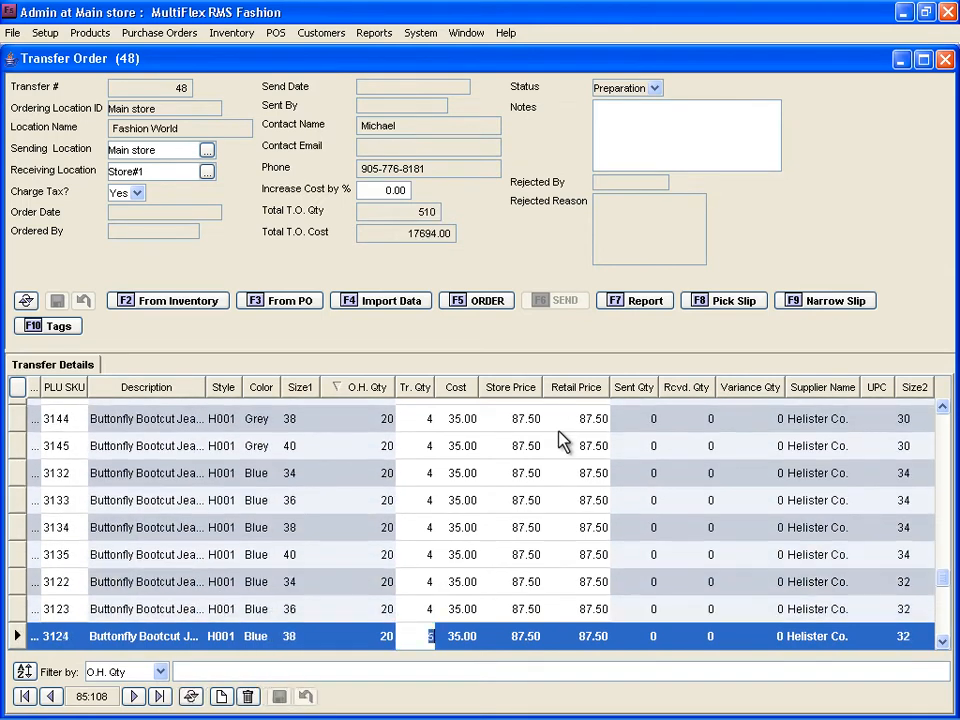
{"action": "type", "text": " 4 4 4 4 4 4 4 4 4 4 4 4 4 4 4 4"}
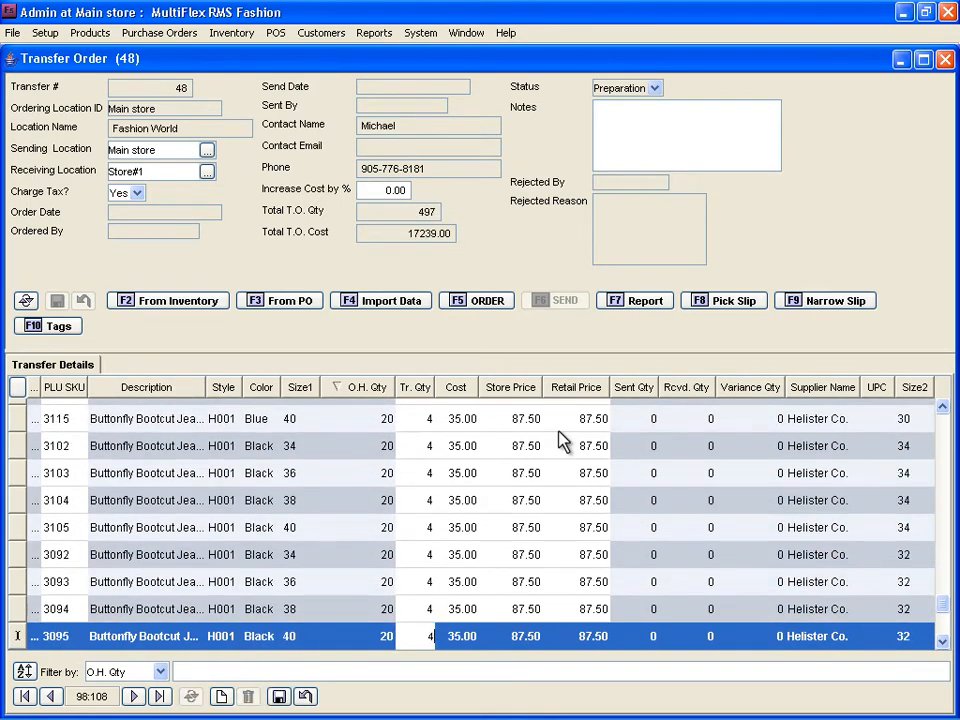
{"action": "type", "text": " 4 4 4 4 4 4 4 4 4 4 4 4 4"}
{"action": "key", "text": "Return"}
{"action": "type", "text": "4"}
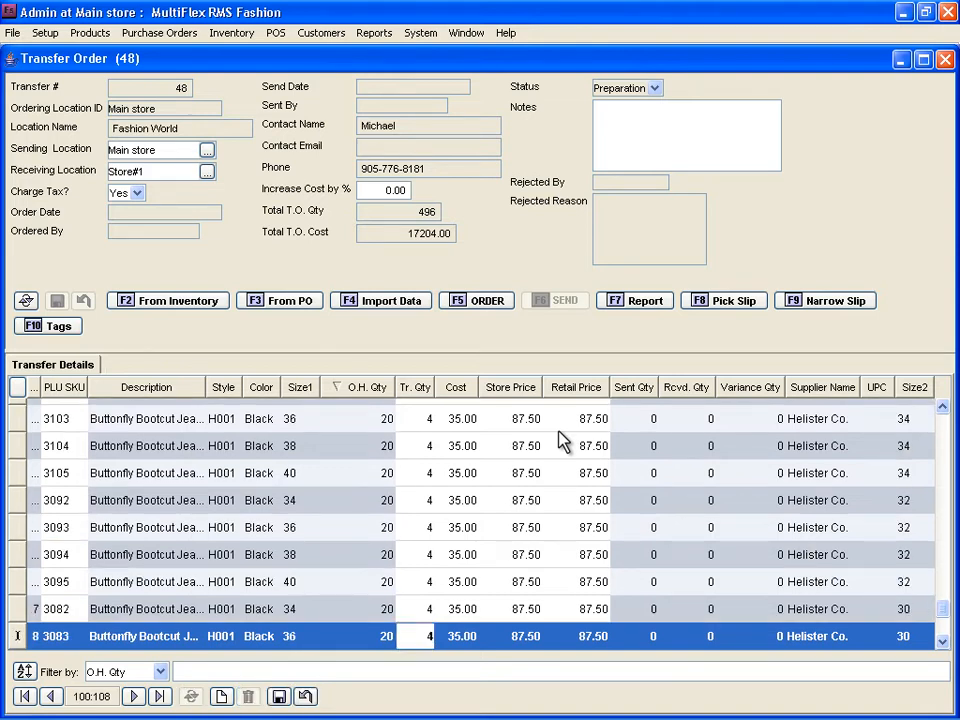
{"action": "key", "text": "Return"}
{"action": "type", "text": "4"}
{"action": "key", "text": "Return"}
{"action": "type", "text": "4"}
{"action": "key", "text": "Return"}
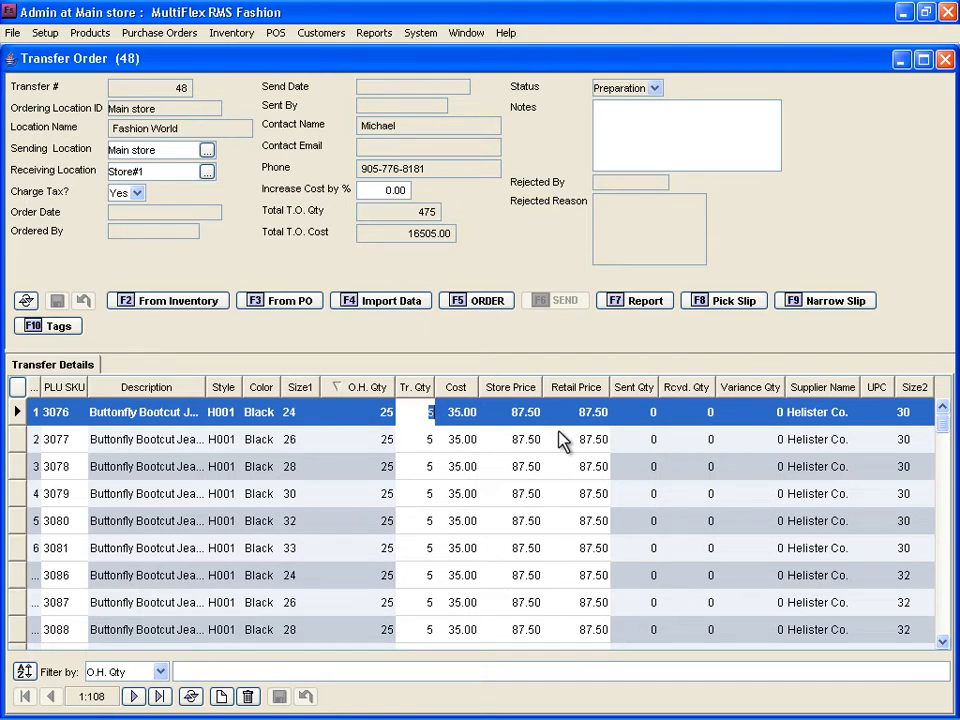
- Confirm the transfer order with the quantities shown per line and send it
{"action": "left_click", "coordinate": [486, 301]}
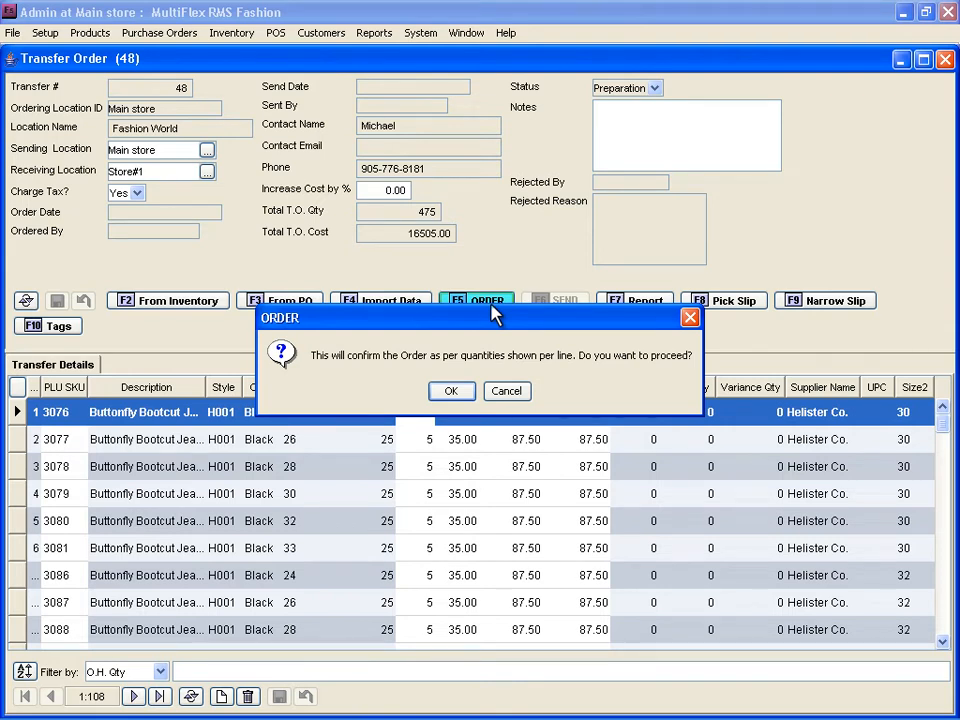
{"action": "left_click", "coordinate": [458, 392]}
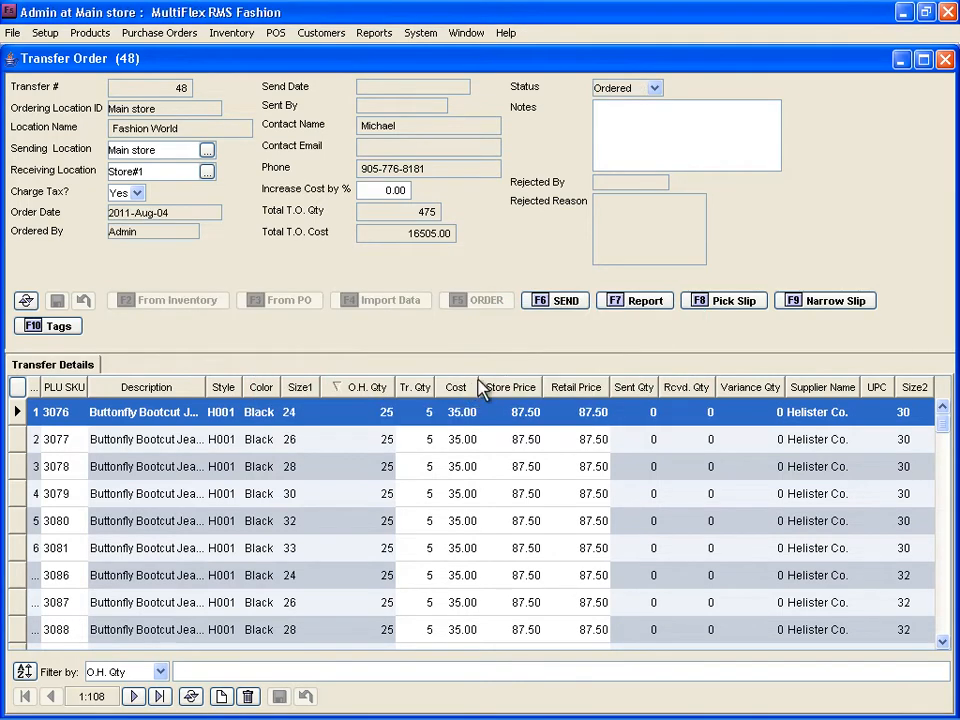
{"action": "left_click", "coordinate": [550, 301]}
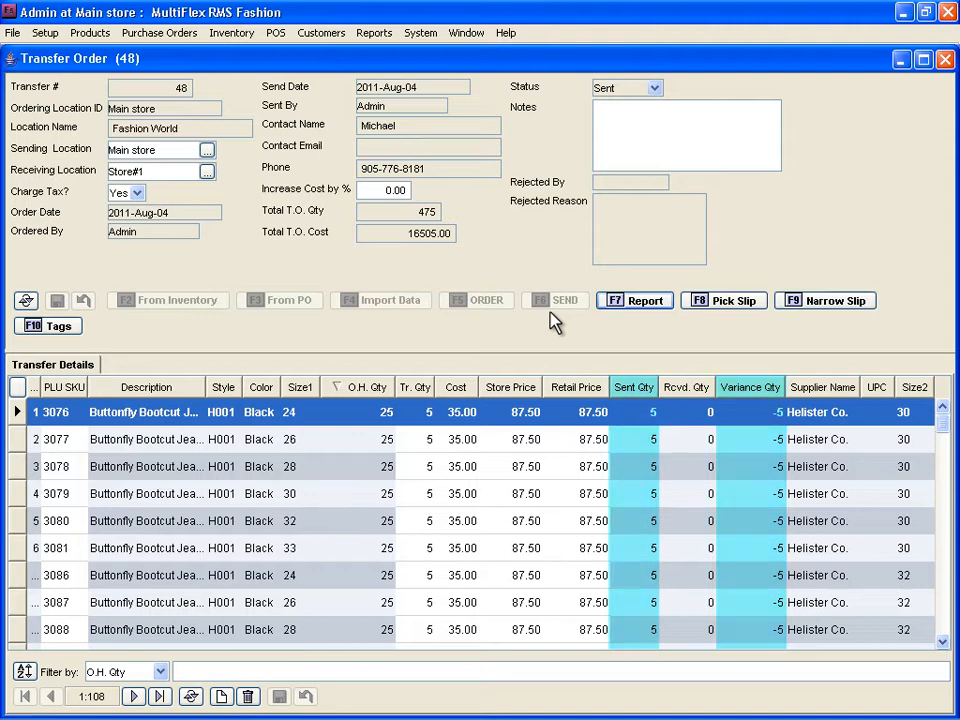
- Display the sent transfer's report in grid format
{"action": "left_click", "coordinate": [628, 305]}
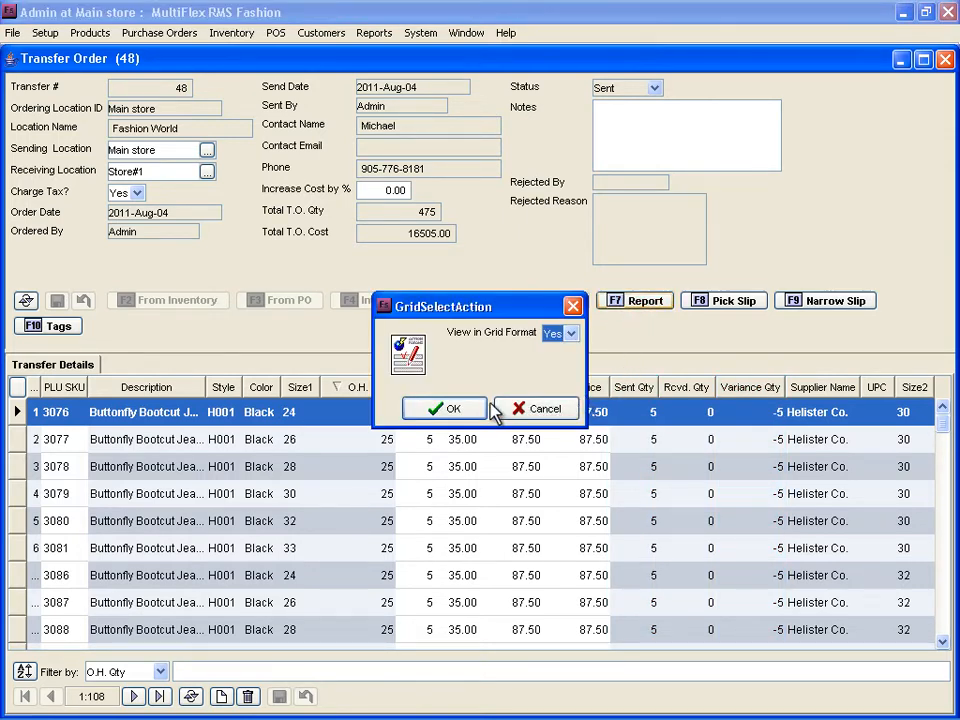
{"action": "left_click", "coordinate": [431, 408]}
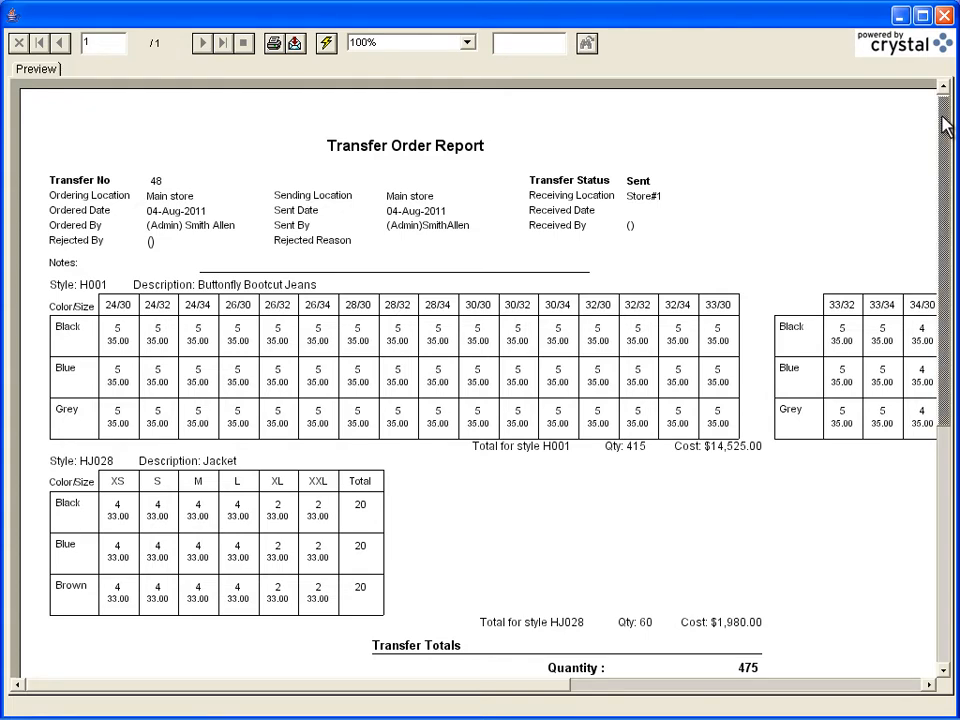
- Read through the Store#1 transfer order report and close it
{"action": "left_click", "coordinate": [950, 158]}
{"action": "left_click_drag", "start_coordinate": [950, 158], "coordinate": [945, 111]}
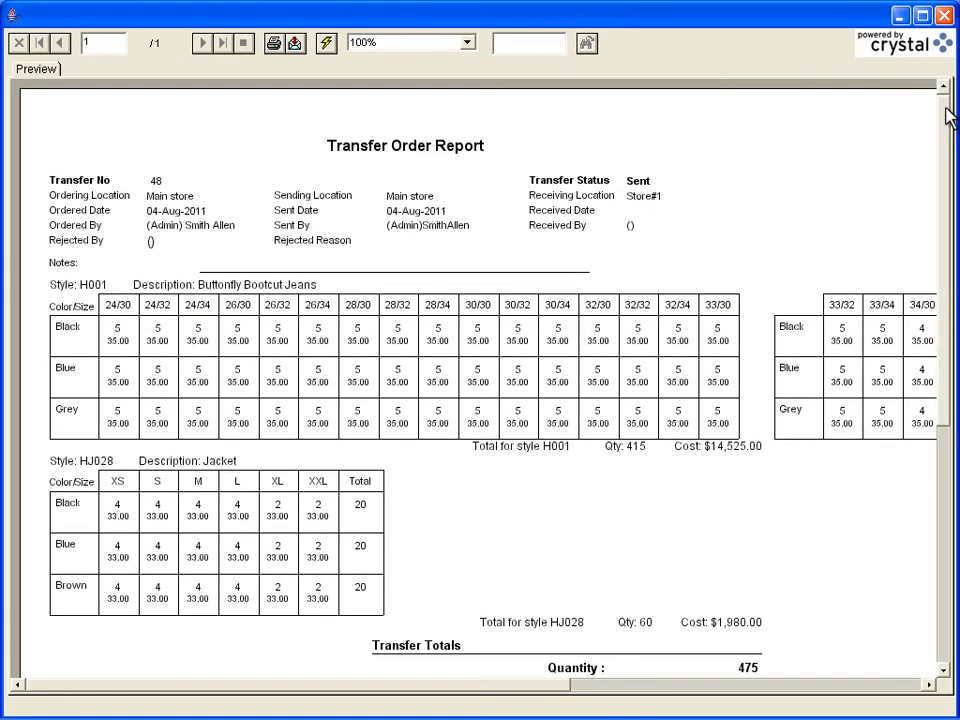
{"action": "left_click", "coordinate": [944, 15]}
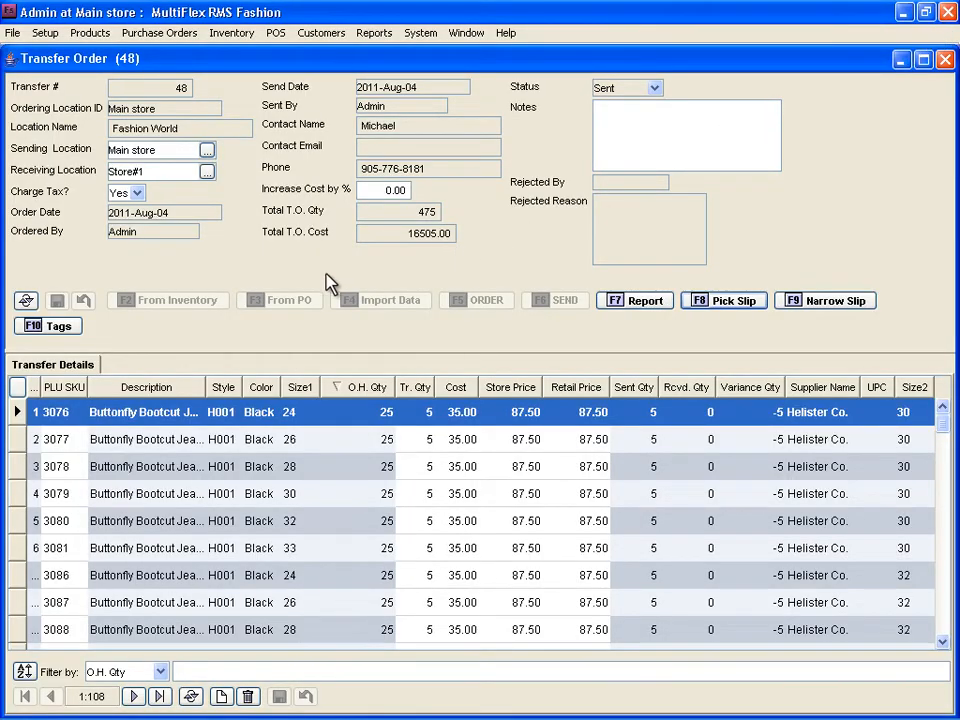
- Preview the transfer's price tags from row 1, column 1, based on Store#1 store prices, and close the preview
{"action": "left_click", "coordinate": [72, 329]}
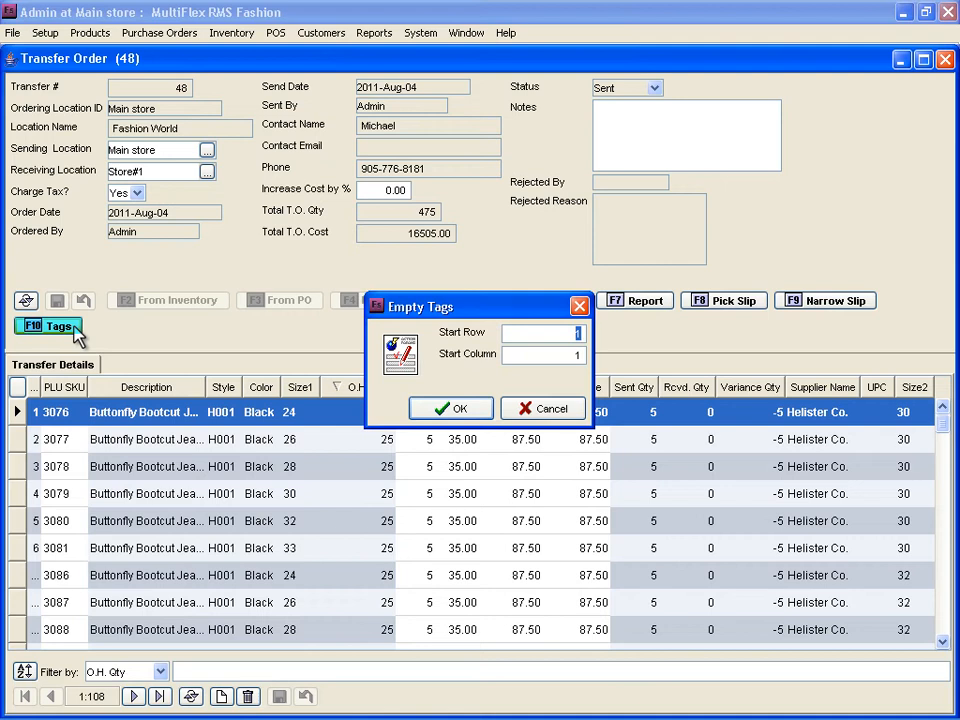
{"action": "left_click", "coordinate": [433, 410]}
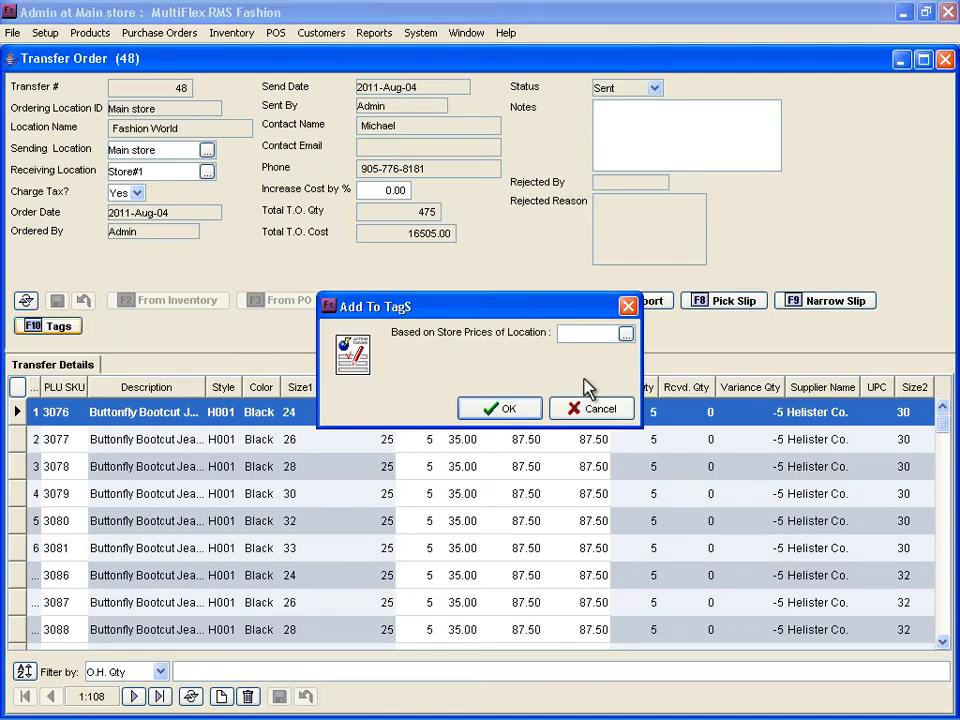
{"action": "left_click", "coordinate": [626, 334]}
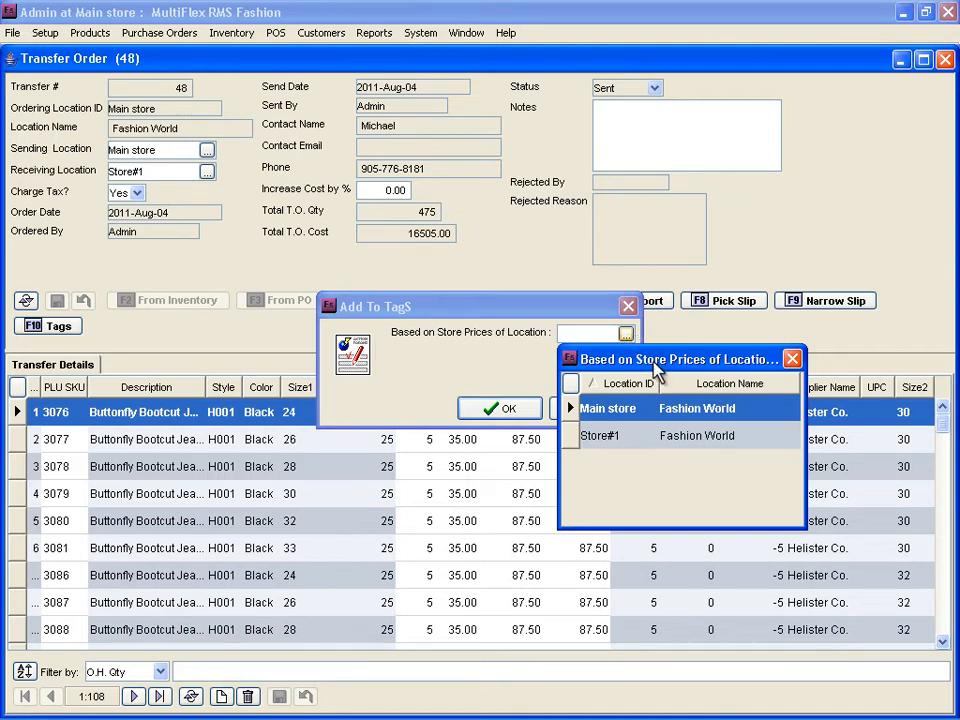
{"action": "double_click", "coordinate": [613, 438]}
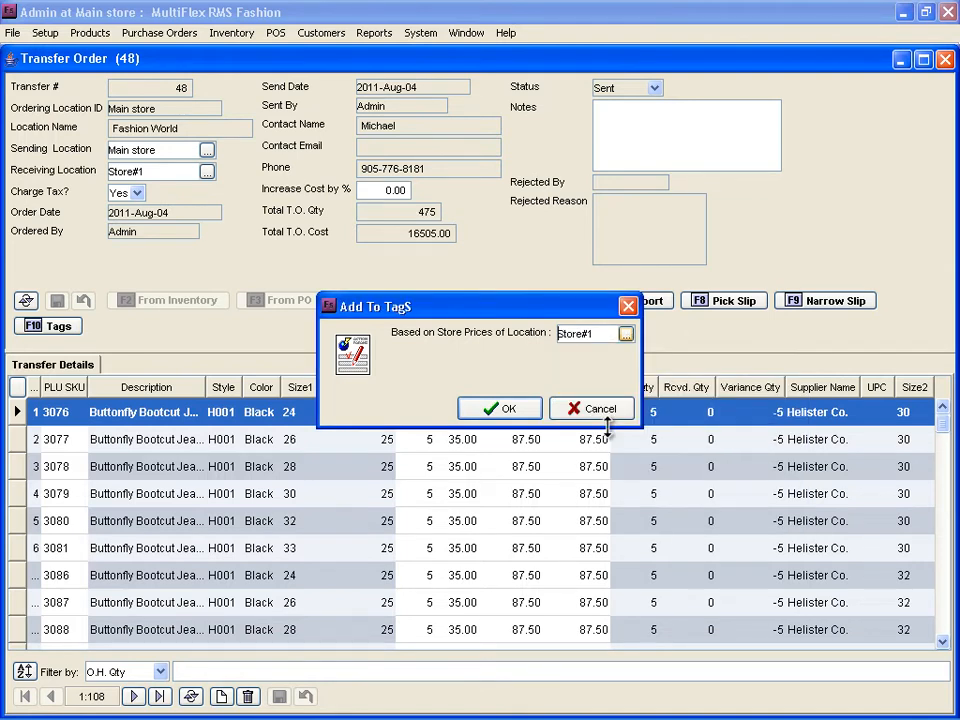
{"action": "left_click", "coordinate": [518, 408]}
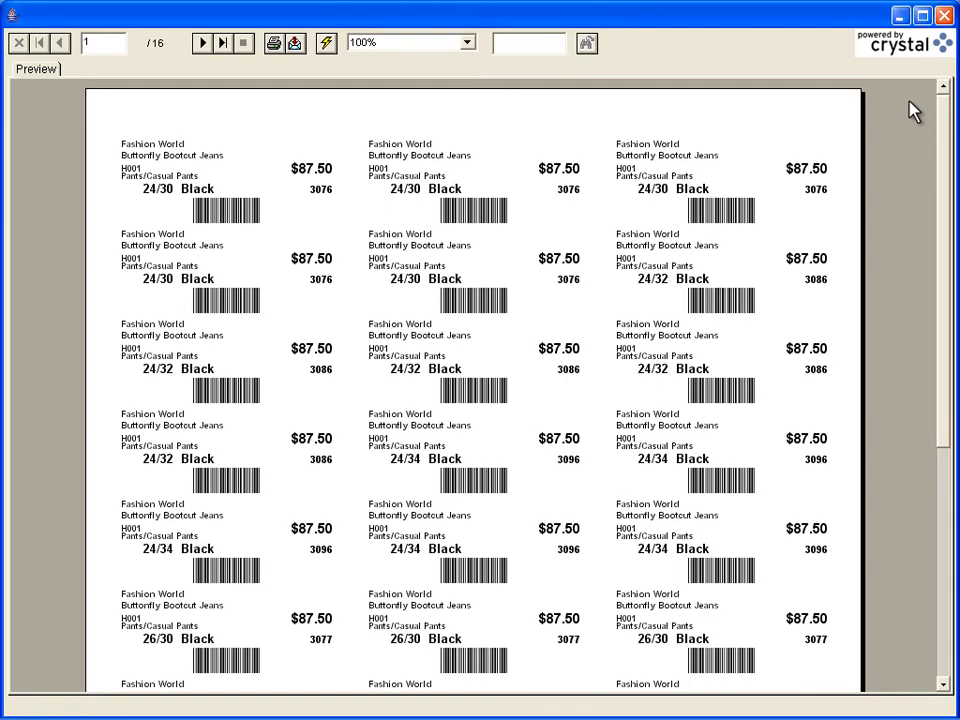
{"action": "mouse_move", "coordinate": [943, 111]}
{"action": "left_mouse_down"}
{"action": "mouse_move", "coordinate": [936, 339]}
{"action": "mouse_move", "coordinate": [940, 111]}
{"action": "left_mouse_up"}
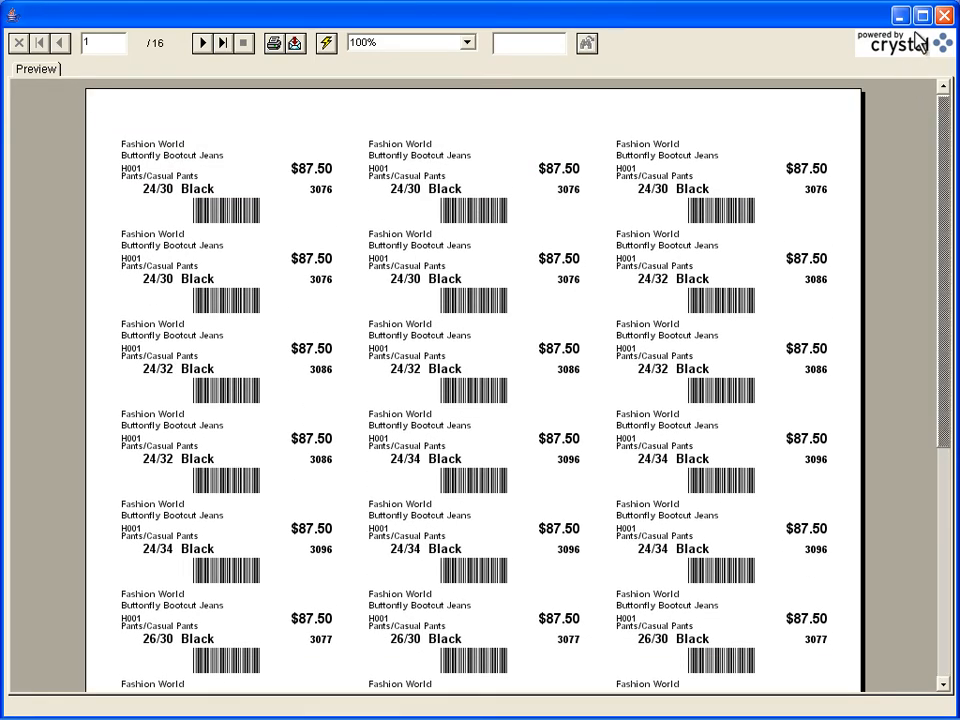
{"action": "left_click", "coordinate": [943, 15]}
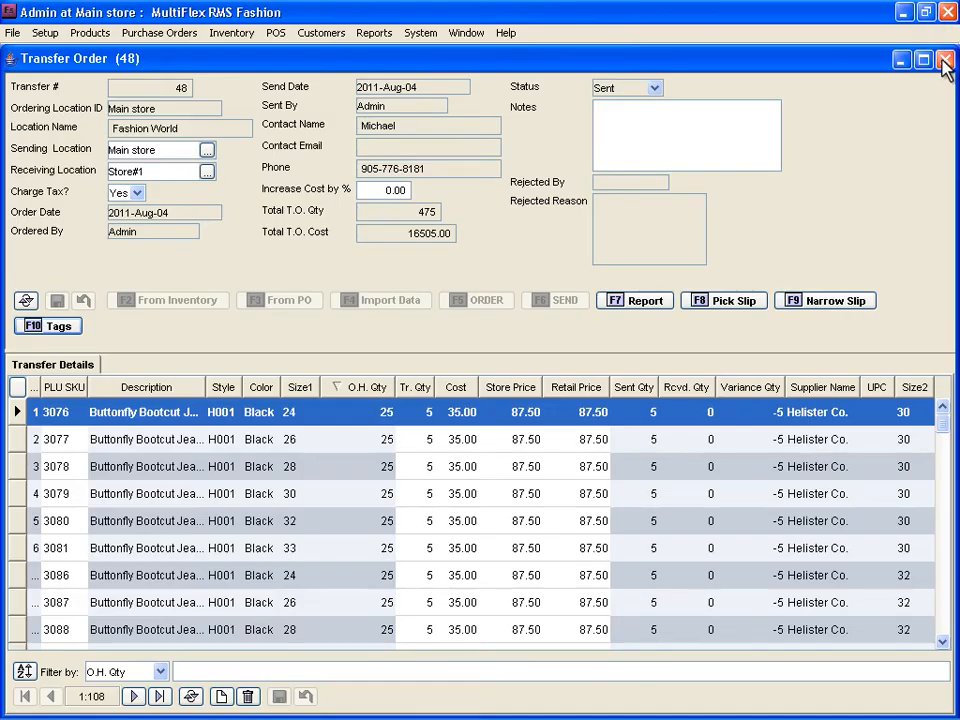
- Close the transfer order and copy it with Main store as sending location and Store#2 as receiving location
{"action": "left_click", "coordinate": [945, 59]}
{"action": "left_click", "coordinate": [432, 703]}
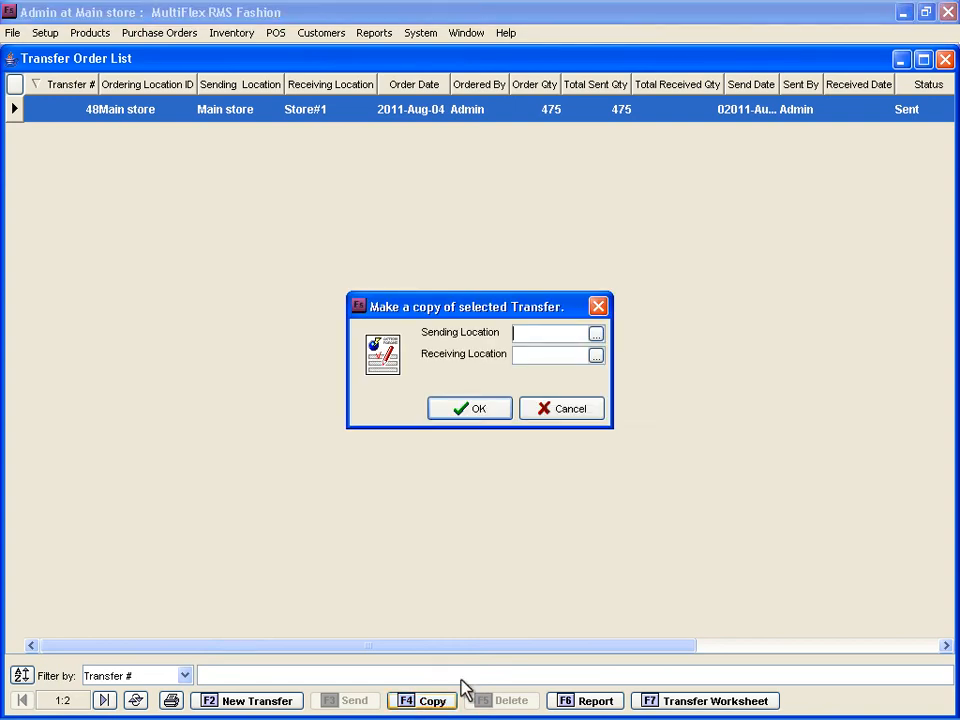
{"action": "left_click", "coordinate": [596, 334]}
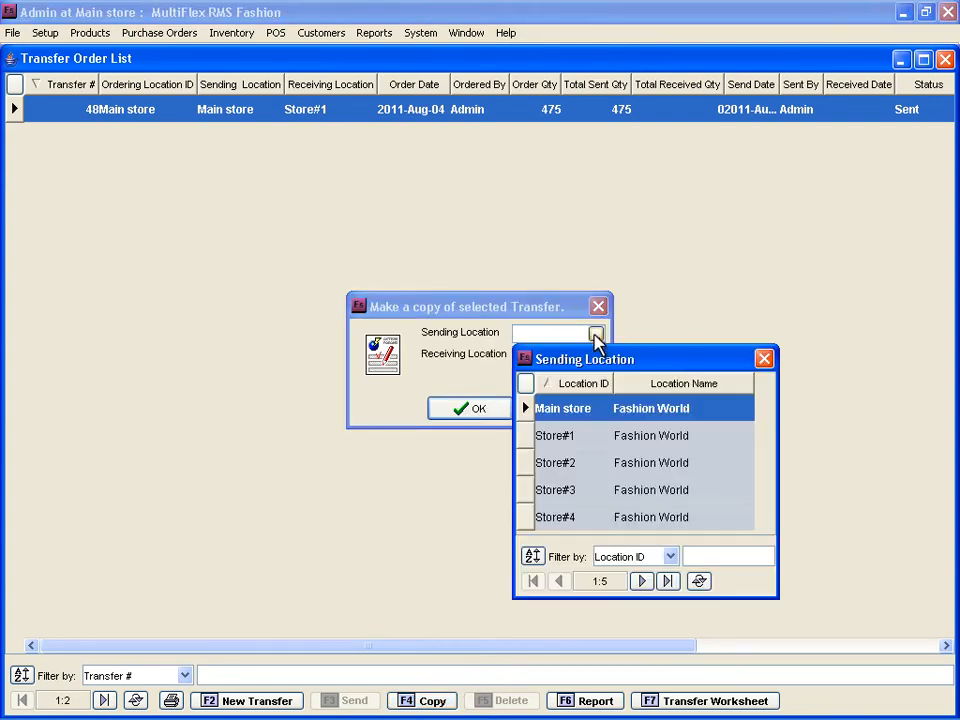
{"action": "double_click", "coordinate": [584, 410]}
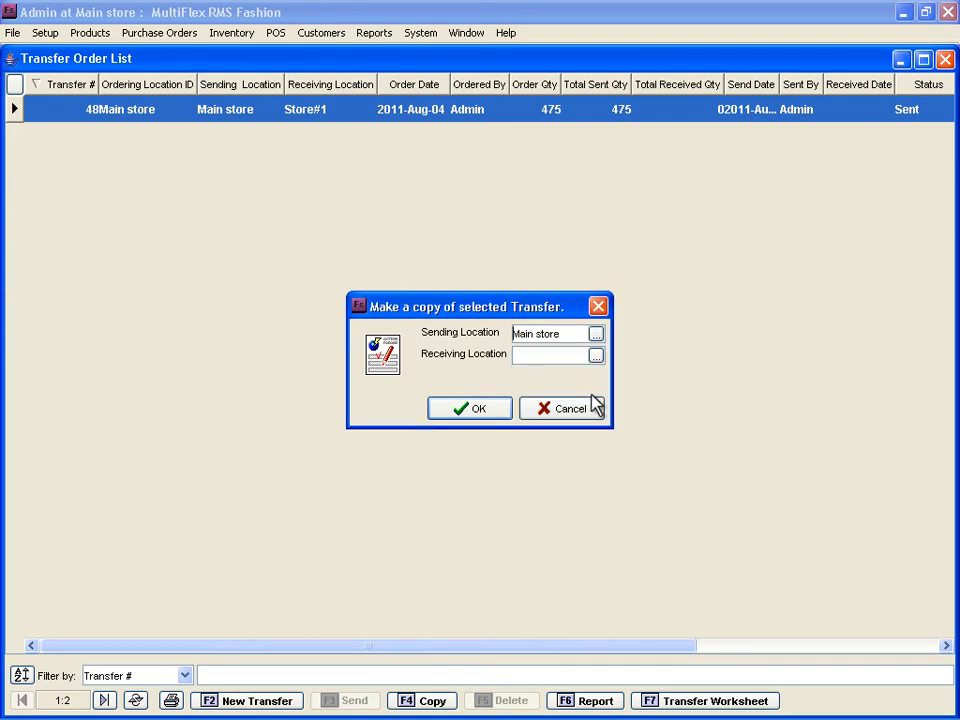
{"action": "left_click", "coordinate": [596, 356]}
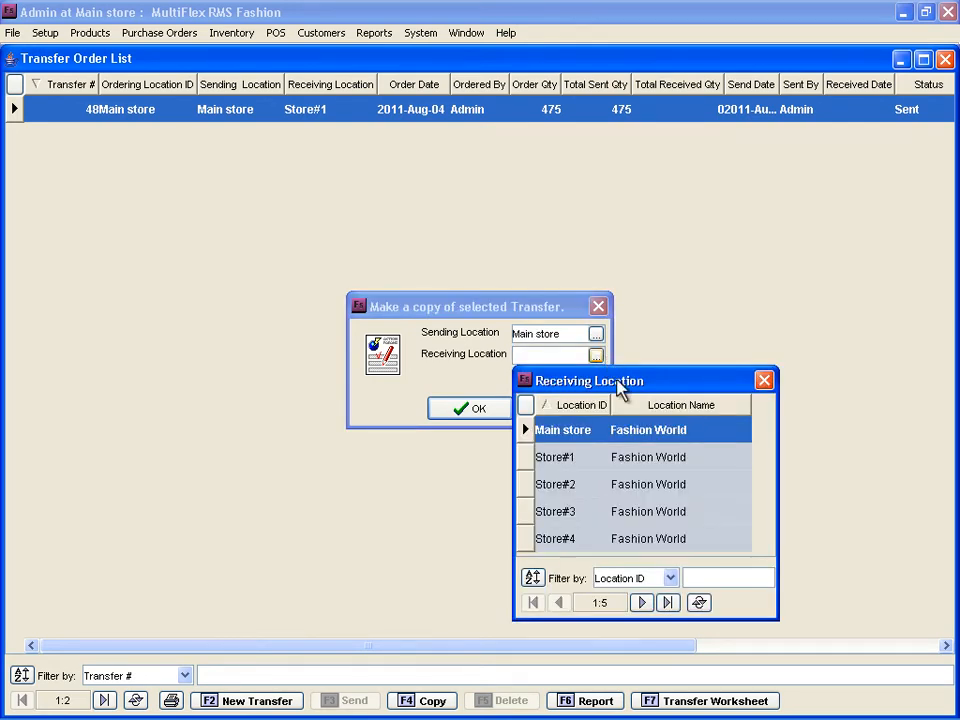
{"action": "double_click", "coordinate": [572, 487]}
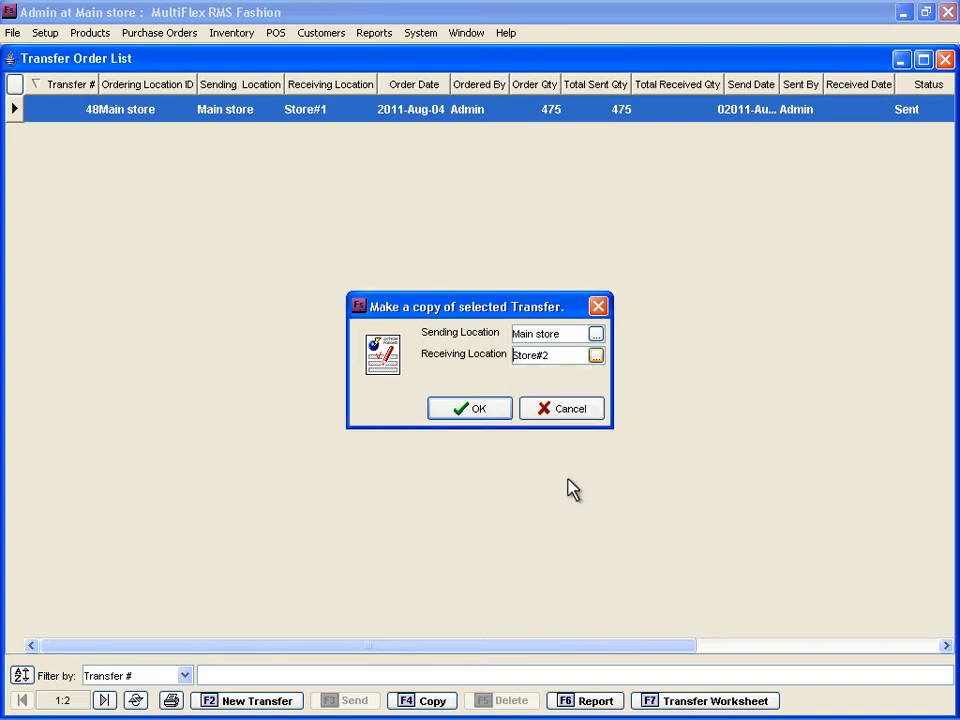
{"action": "left_click", "coordinate": [499, 413]}
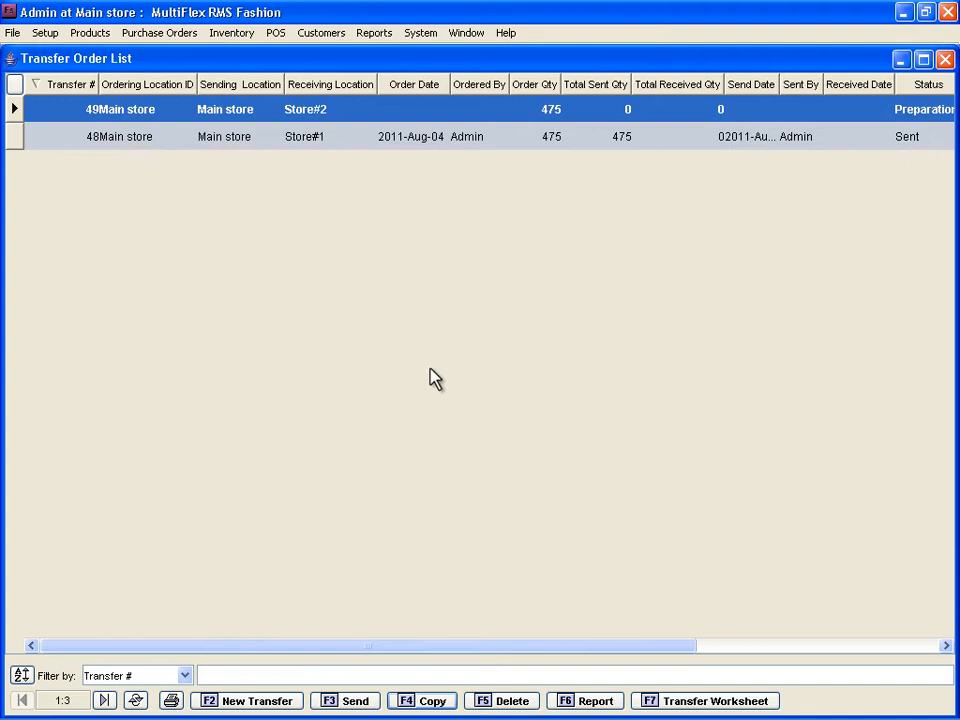
- Open the copied Store#2 transfer, confirm its order with the quantities shown per line, and send it
{"action": "double_click", "coordinate": [323, 115]}
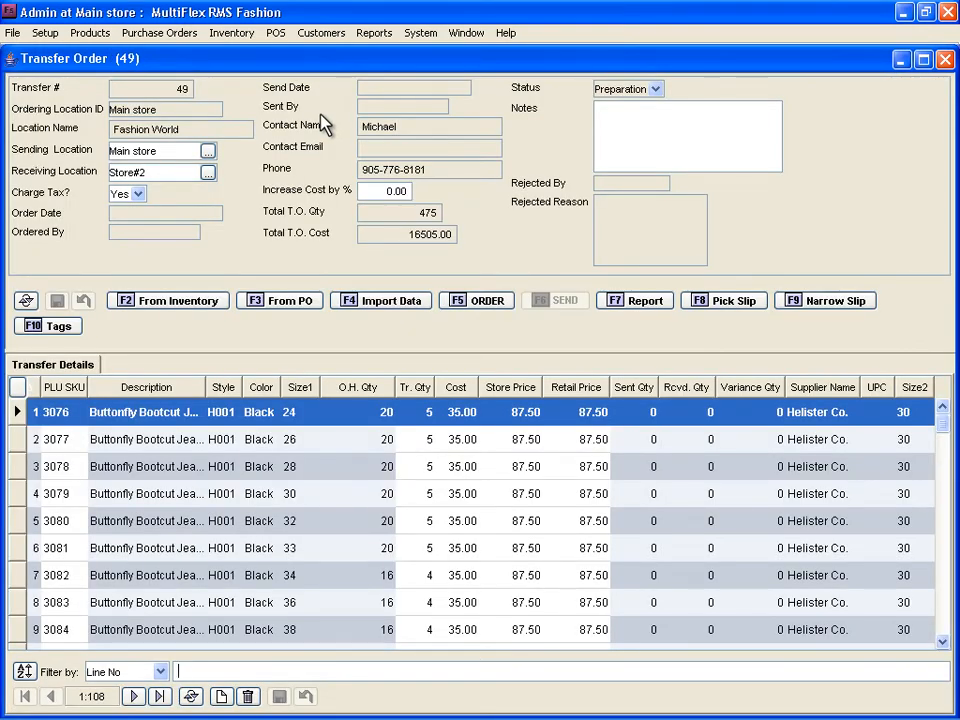
{"action": "left_click", "coordinate": [476, 304]}
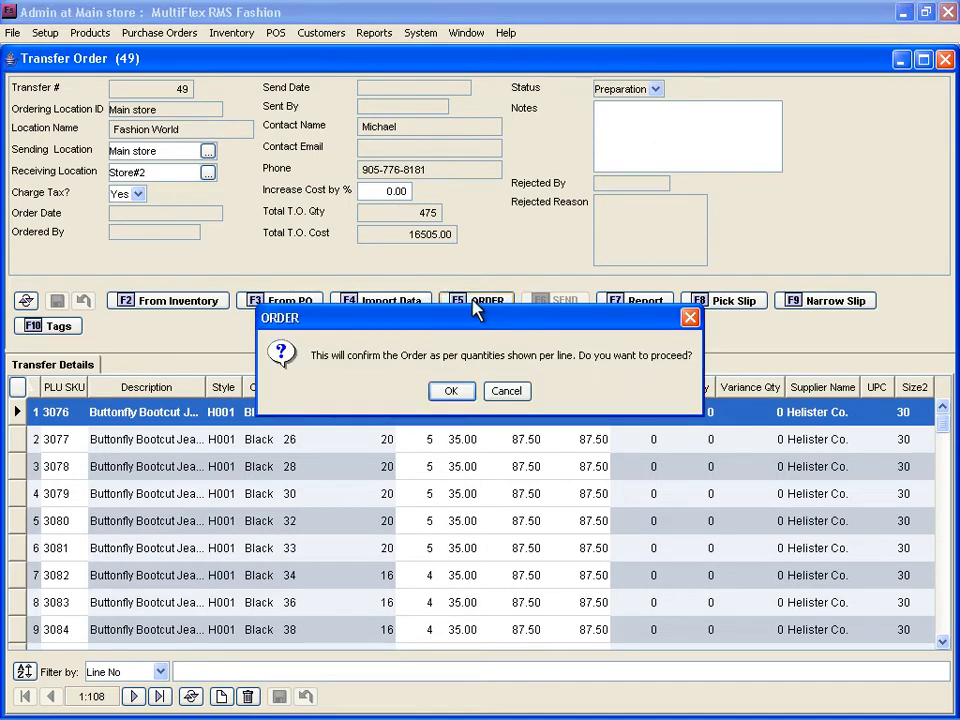
{"action": "left_click", "coordinate": [442, 393]}
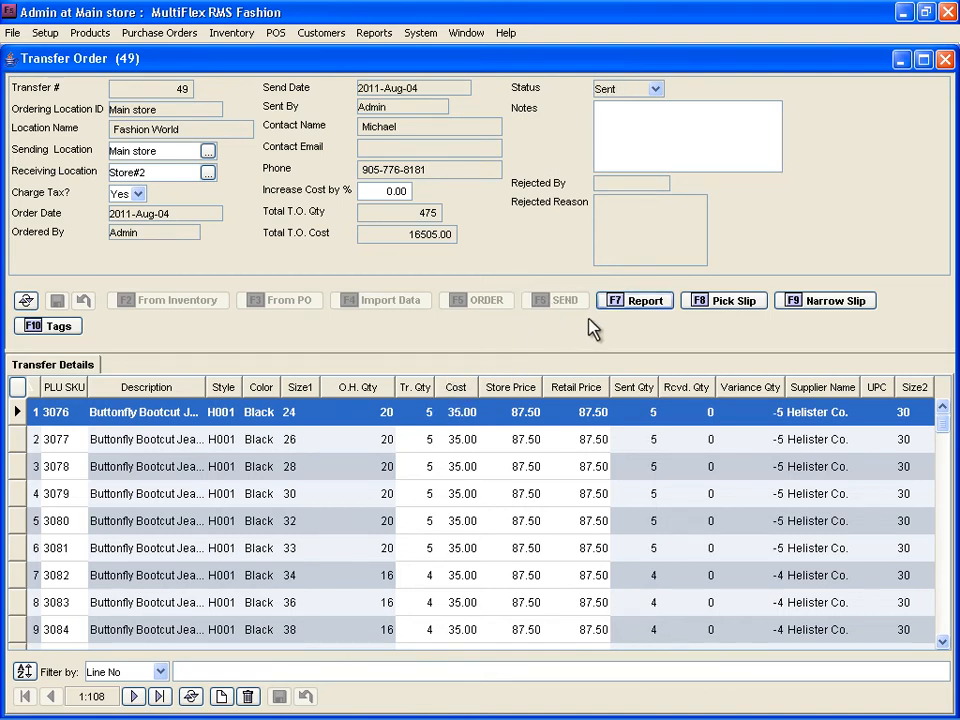
- View the Store#2 transfer's report in grid format and its pick slip, and close the transfer order
{"action": "left_click", "coordinate": [628, 308]}
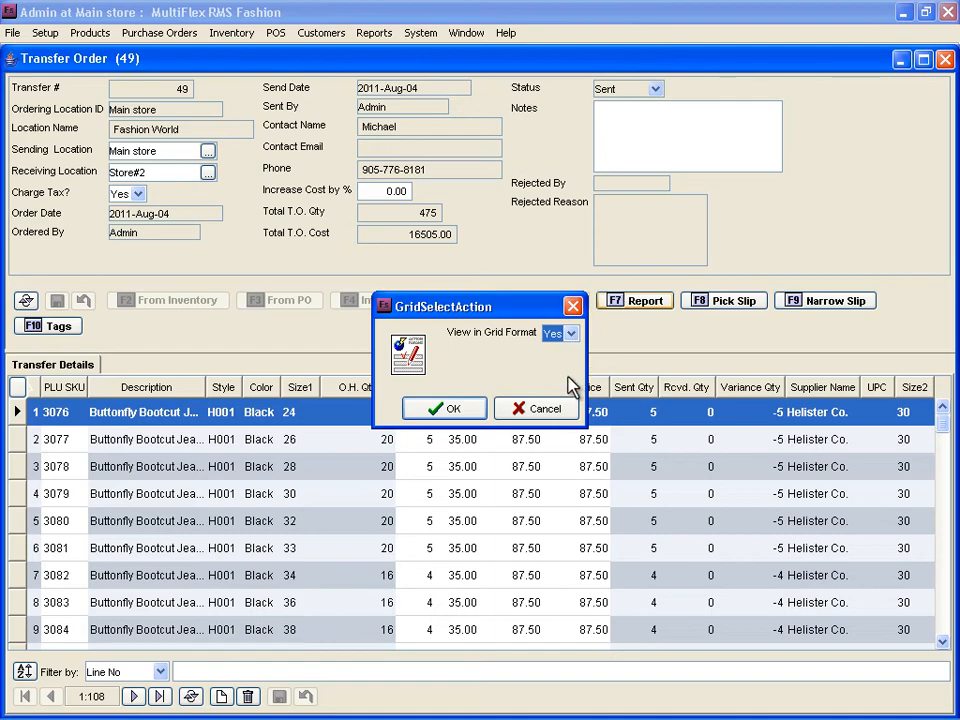
{"action": "left_click", "coordinate": [447, 409]}
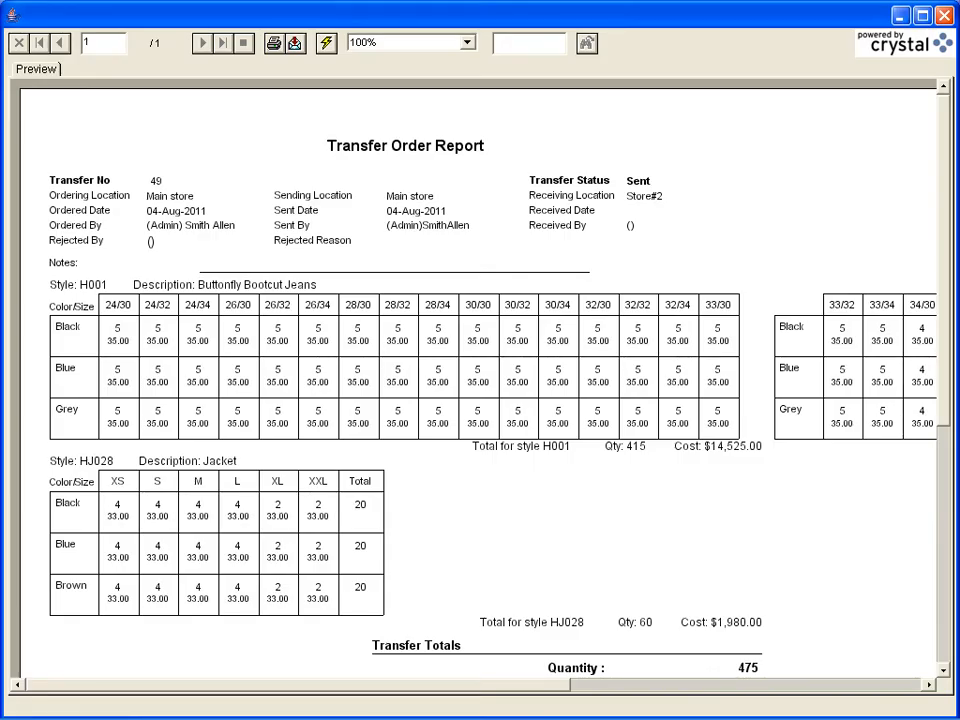
{"action": "mouse_move", "coordinate": [943, 120]}
{"action": "left_mouse_down"}
{"action": "mouse_move", "coordinate": [951, 229]}
{"action": "mouse_move", "coordinate": [945, 107]}
{"action": "left_mouse_up"}
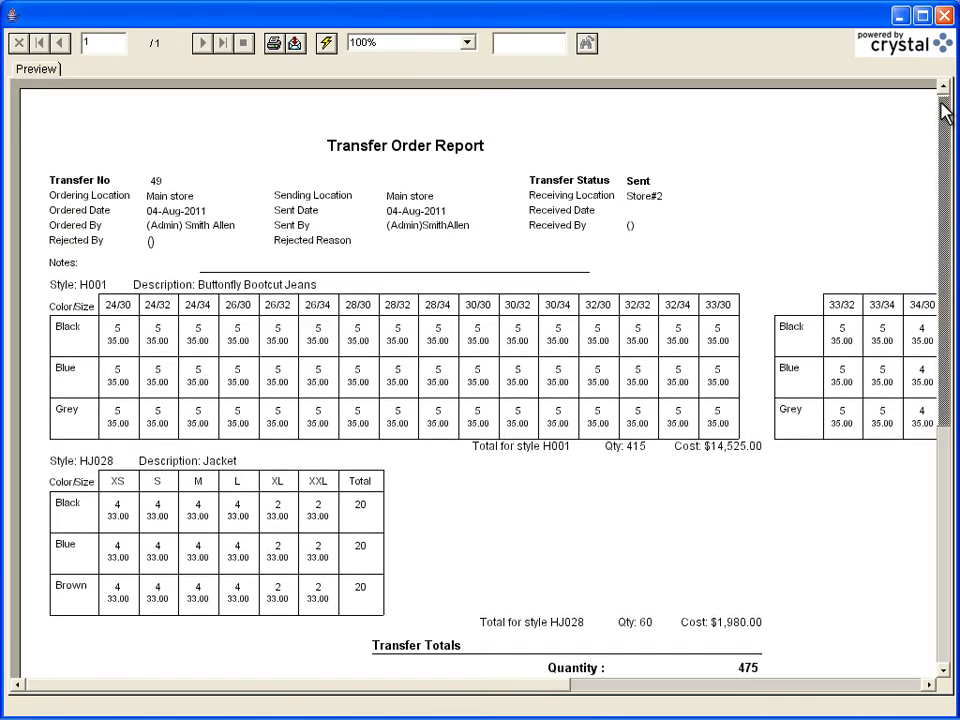
{"action": "left_click", "coordinate": [944, 16]}
{"action": "left_click", "coordinate": [733, 302]}
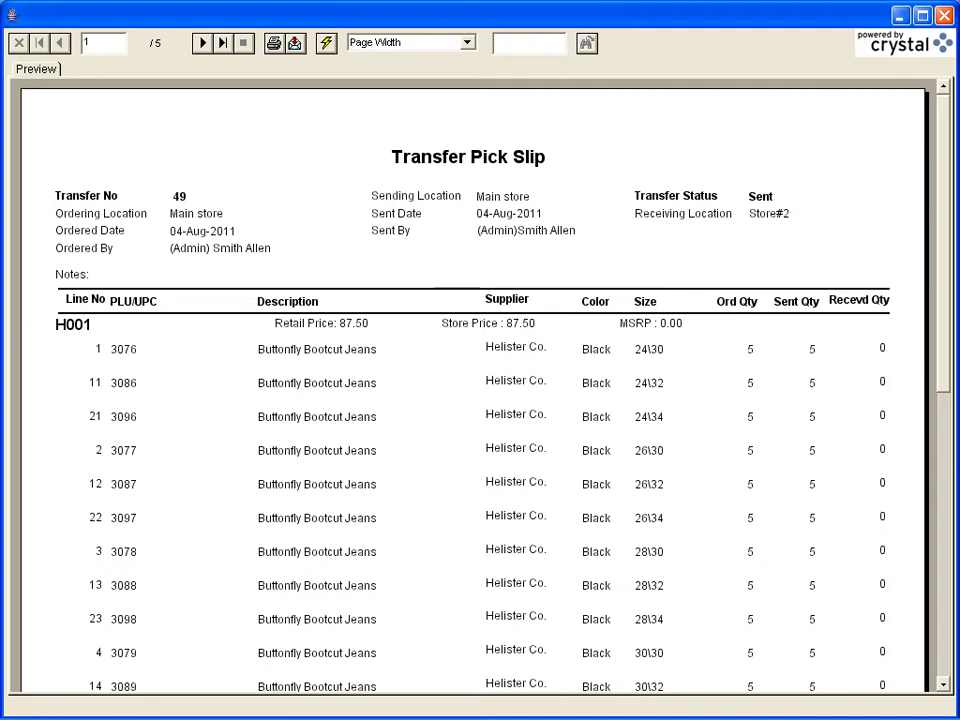
{"action": "left_click", "coordinate": [944, 16]}
{"action": "left_click", "coordinate": [945, 60]}
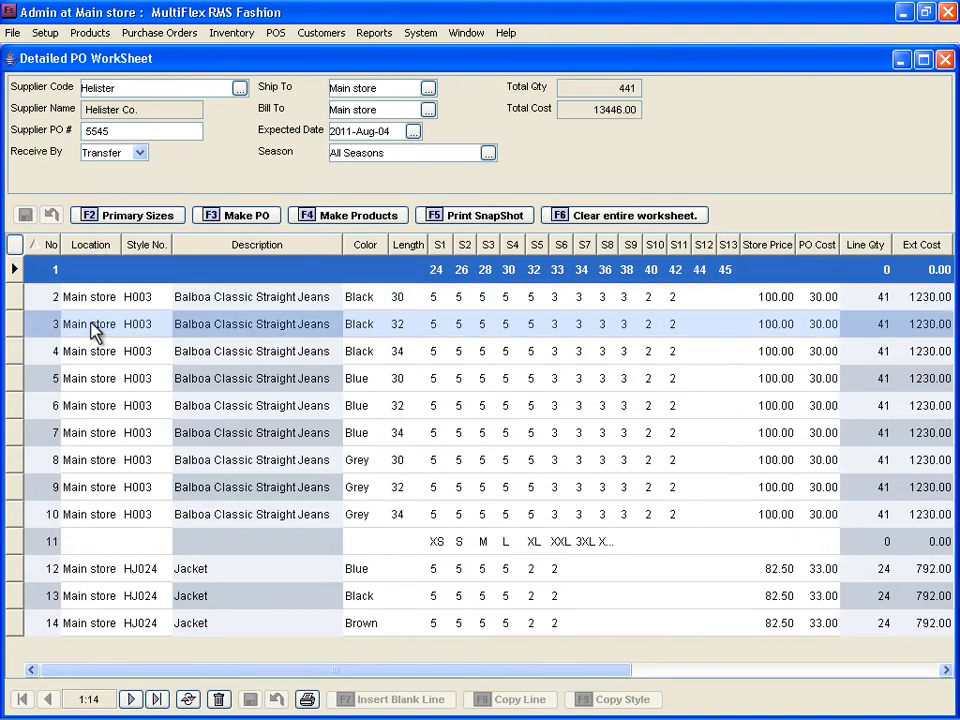
- In the detailed PO worksheet, assign the black, blue and grey H003 jeans of length 32 to Store#1 and length 34 to Store#2
{"action": "double_click", "coordinate": [110, 330]}
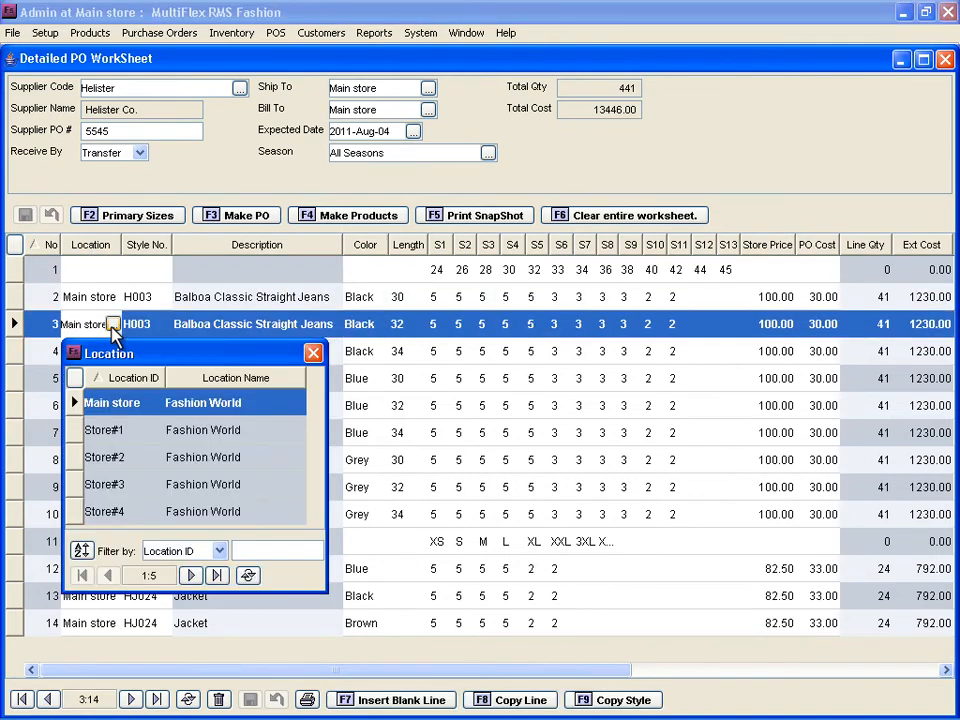
{"action": "double_click", "coordinate": [116, 432]}
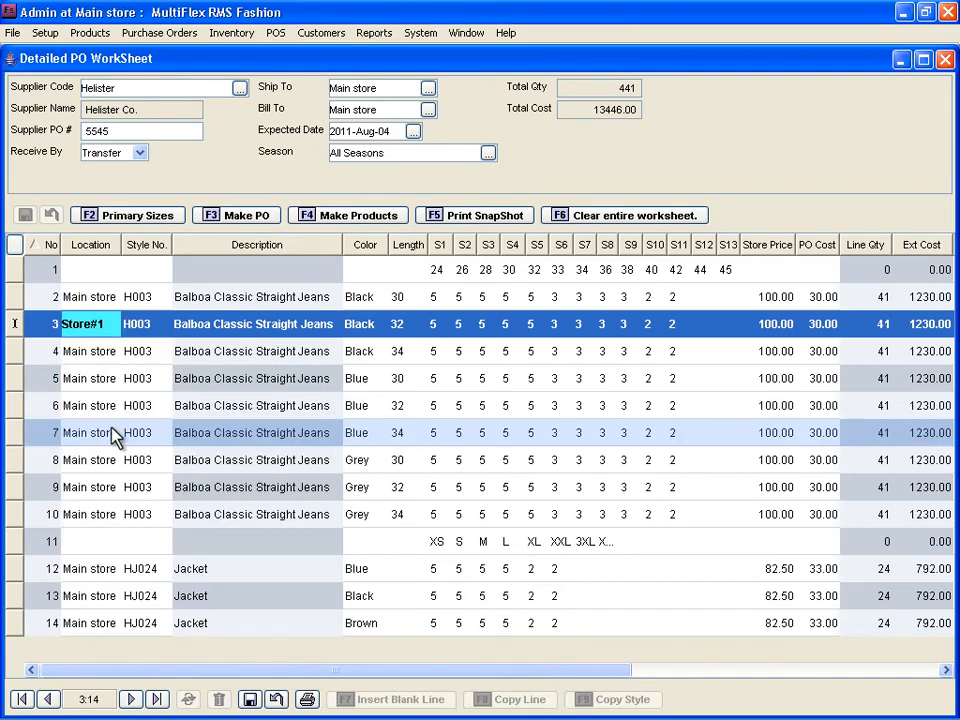
{"action": "double_click", "coordinate": [112, 352]}
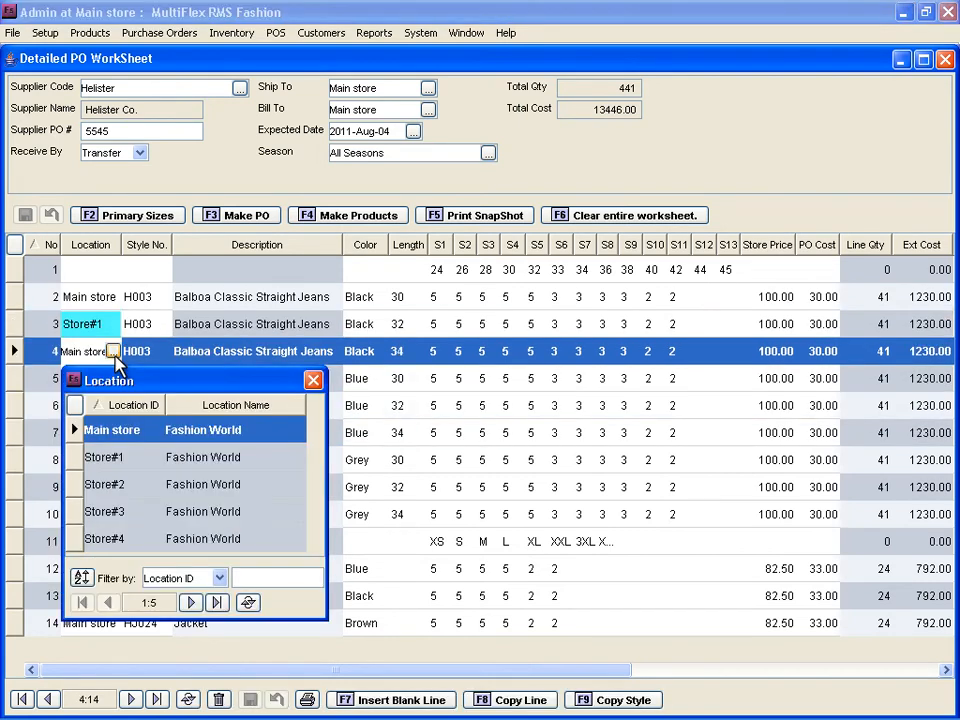
{"action": "double_click", "coordinate": [111, 485]}
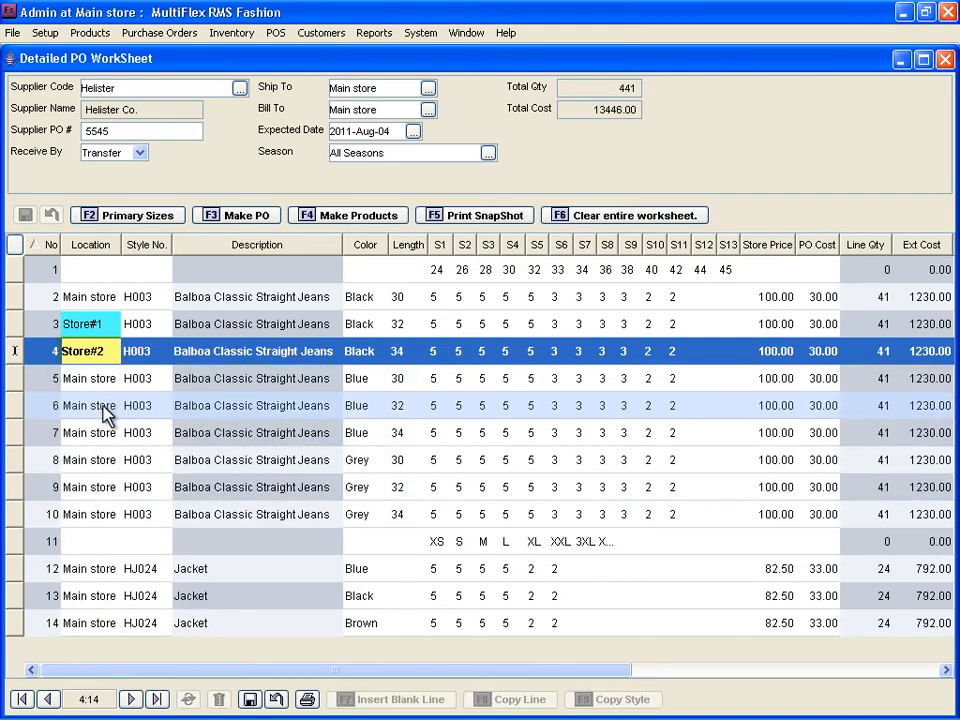
{"action": "double_click", "coordinate": [105, 410]}
{"action": "double_click", "coordinate": [112, 227]}
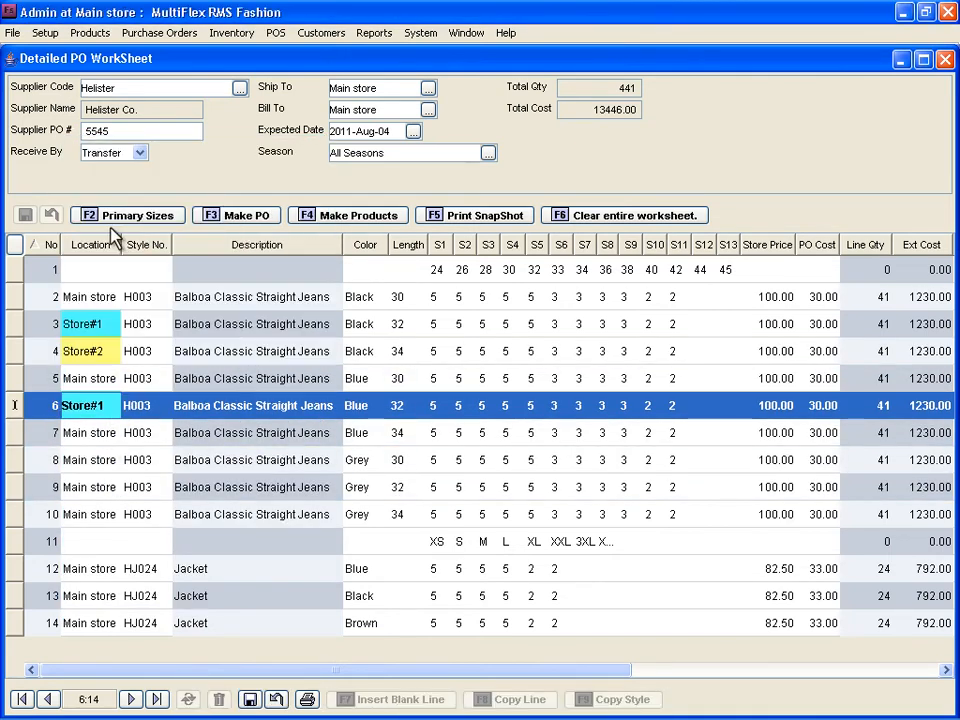
{"action": "double_click", "coordinate": [100, 433]}
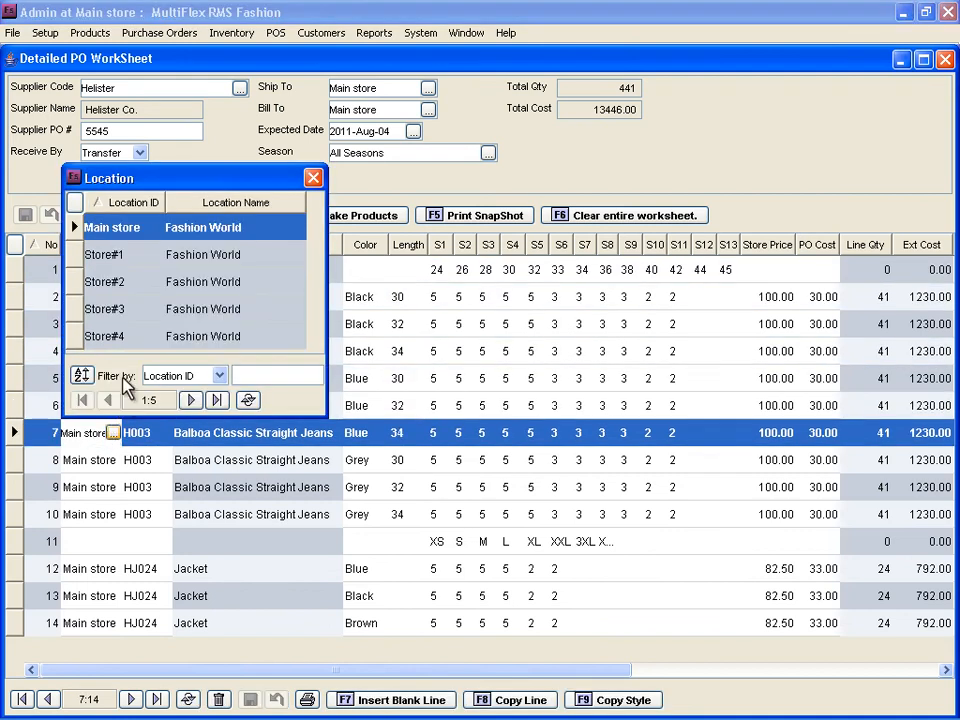
{"action": "double_click", "coordinate": [122, 282]}
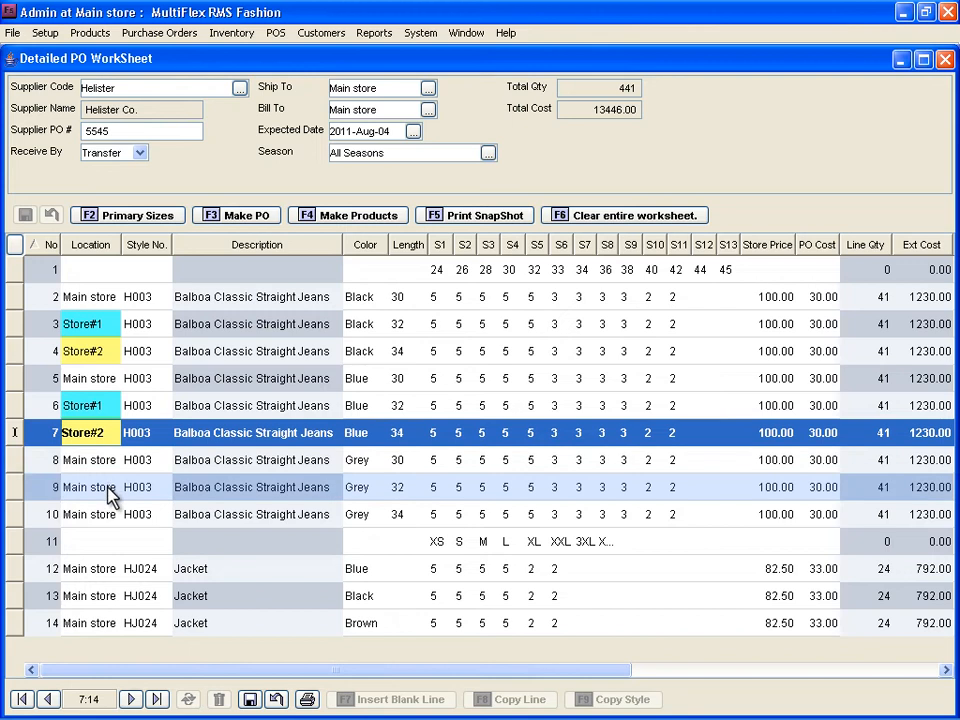
{"action": "double_click", "coordinate": [110, 490]}
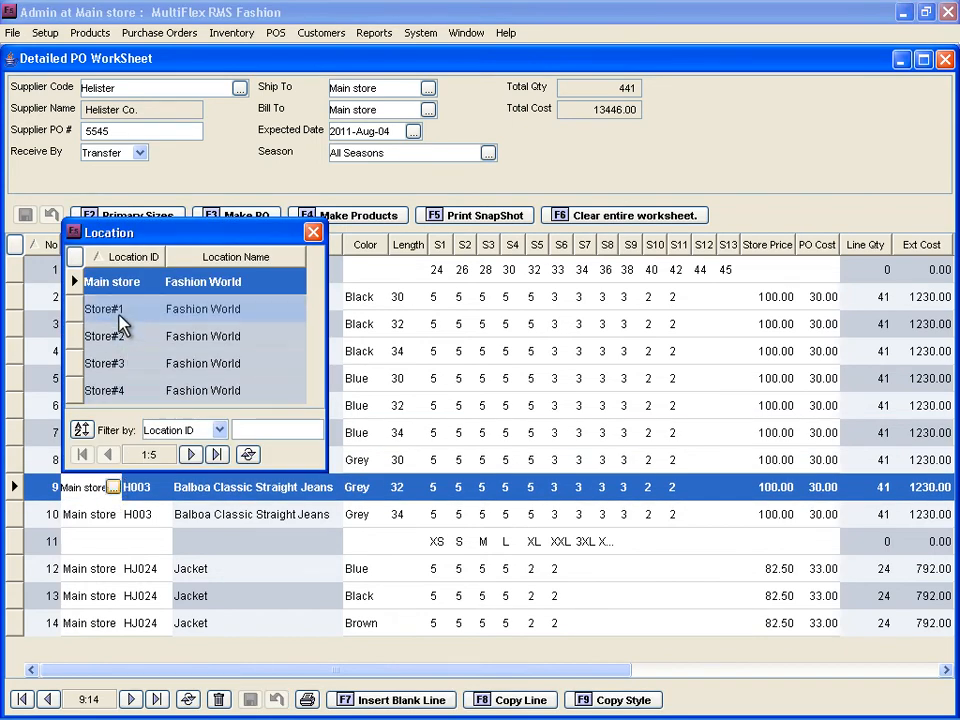
{"action": "double_click", "coordinate": [118, 312]}
{"action": "double_click", "coordinate": [110, 515]}
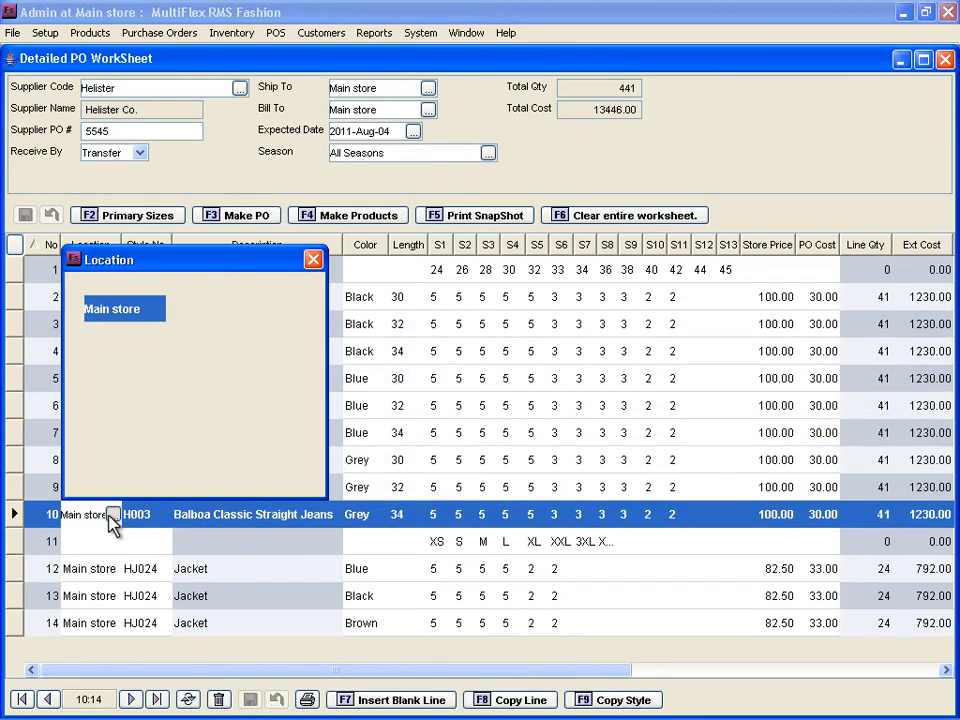
{"action": "double_click", "coordinate": [110, 373]}
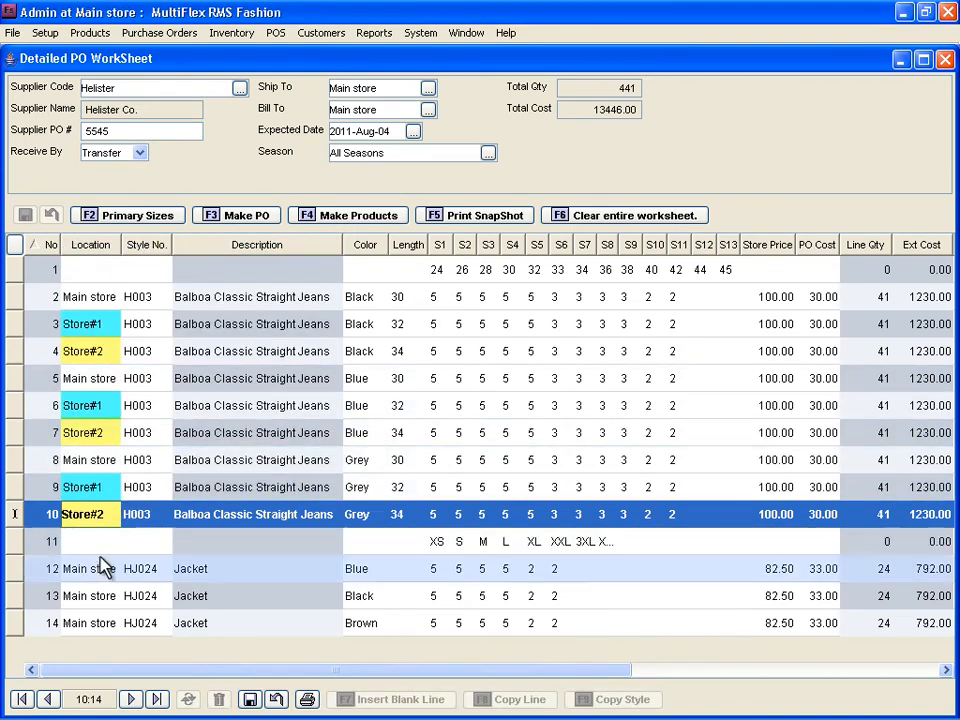
- Set the location of the black HJ024 jacket line to Store#1
{"action": "left_click", "coordinate": [105, 597]}
{"action": "left_click", "coordinate": [113, 596]}
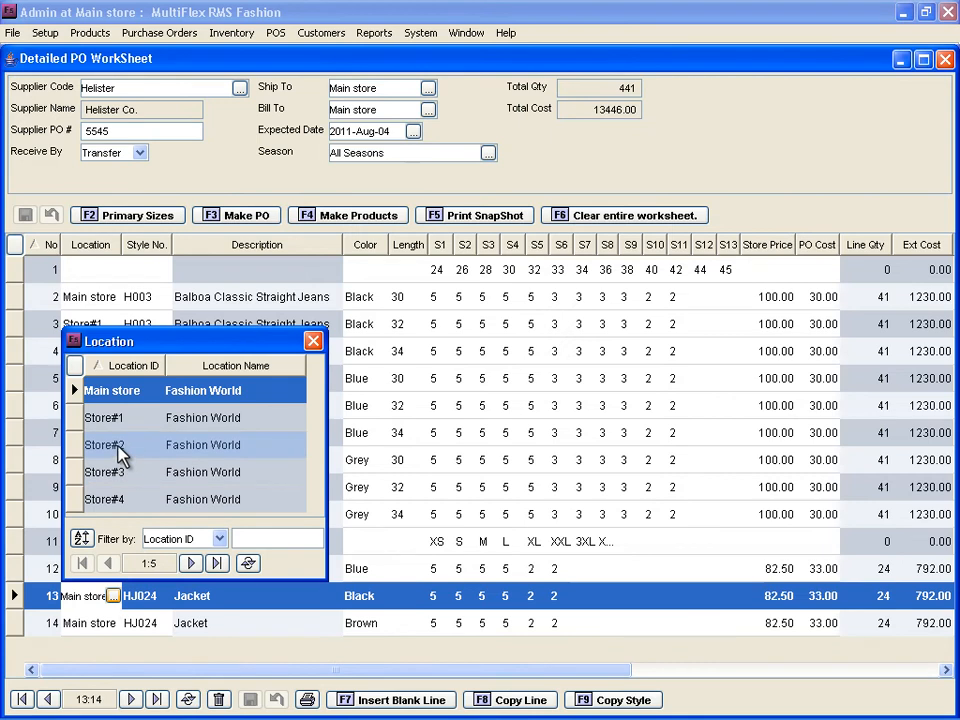
{"action": "left_click", "coordinate": [107, 420]}
{"action": "double_click", "coordinate": [107, 420]}
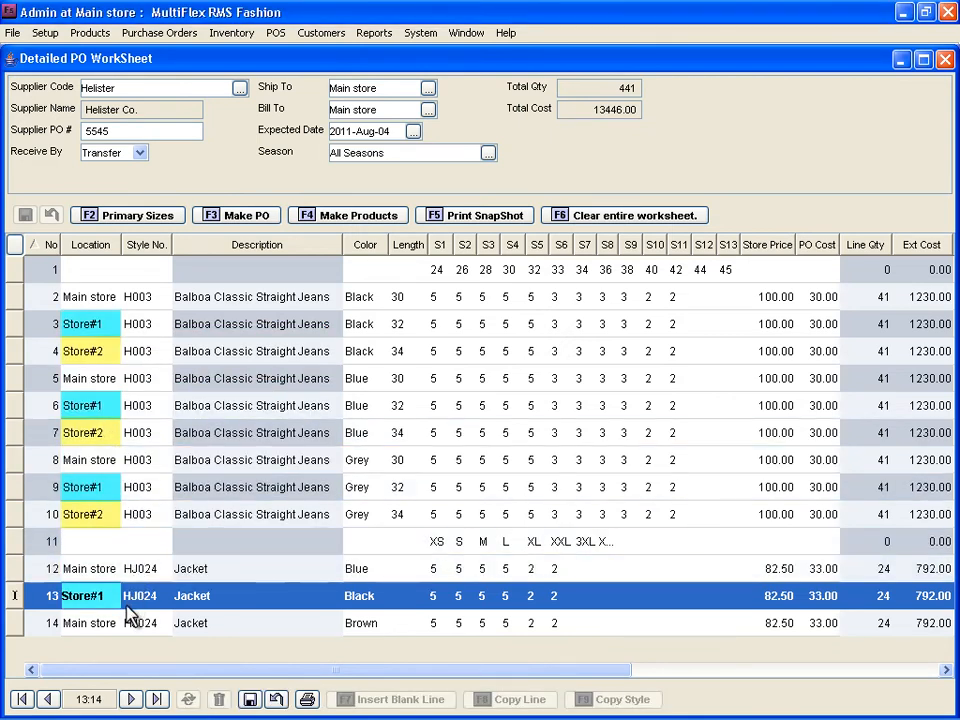
- Set the location of the brown HJ024 jacket line to Store#2 and save the worksheet
{"action": "left_click", "coordinate": [105, 623]}
{"action": "left_click", "coordinate": [113, 623]}
{"action": "left_click", "coordinate": [108, 478]}
{"action": "double_click", "coordinate": [108, 478]}
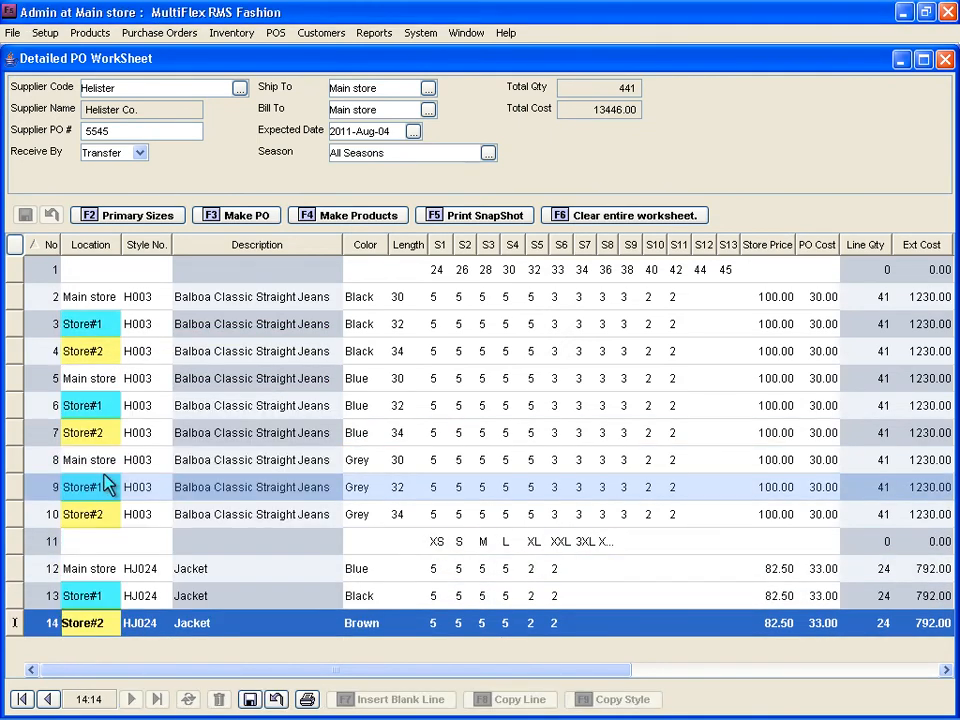
{"action": "left_click", "coordinate": [249, 701]}
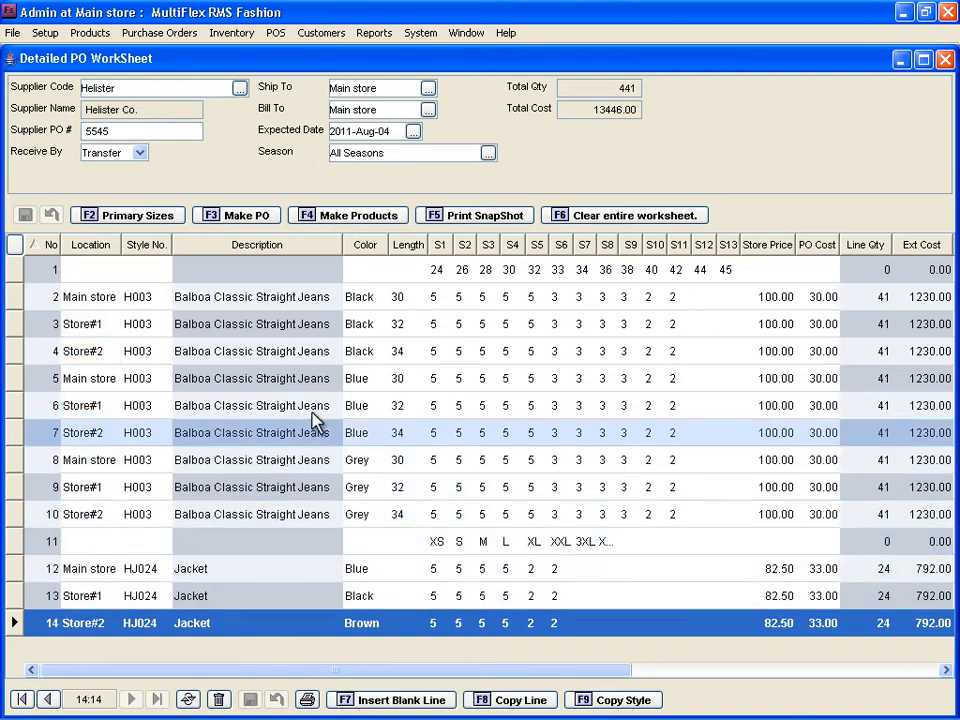
- Make a purchase order from the worksheet with expected date 2011-Aug-04 and cancellation date 2011-Sep-05
{"action": "left_click", "coordinate": [258, 221]}
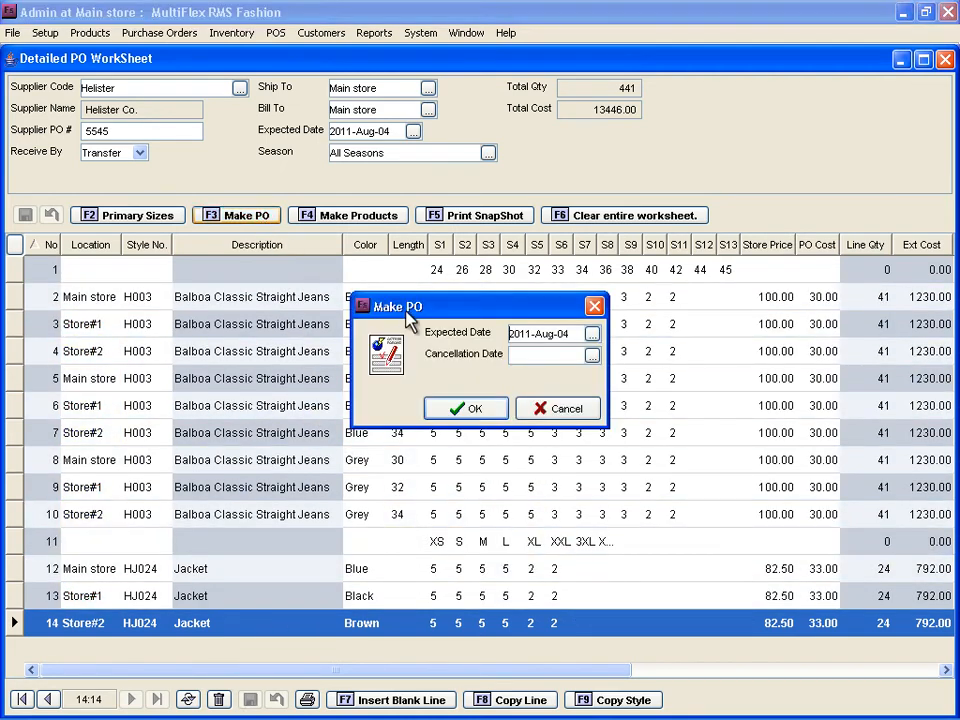
{"action": "left_click", "coordinate": [592, 356]}
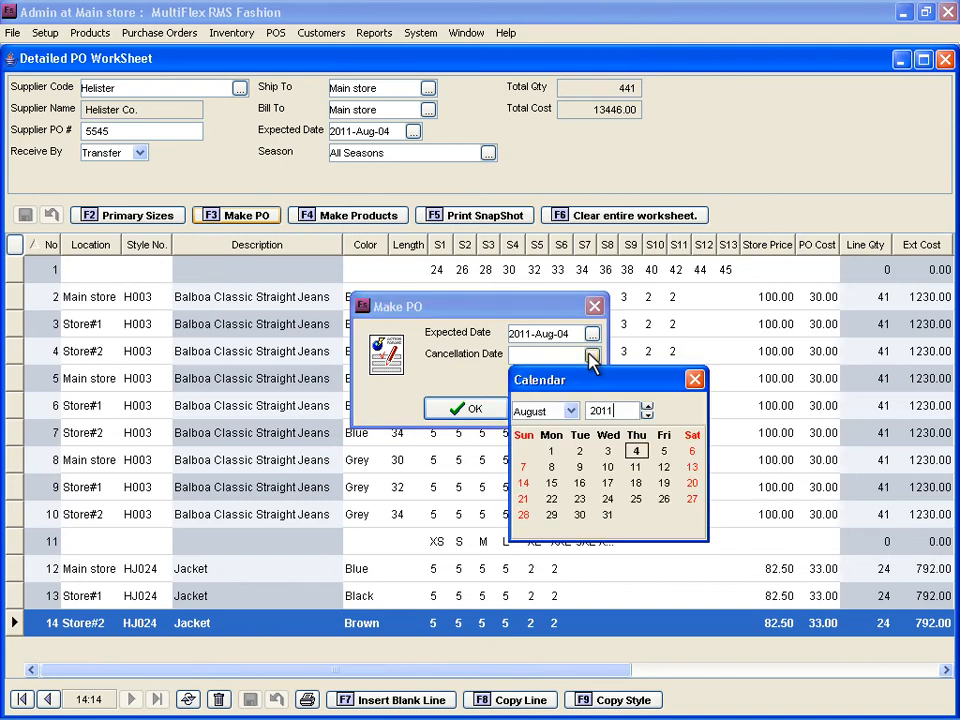
{"action": "left_click", "coordinate": [570, 411]}
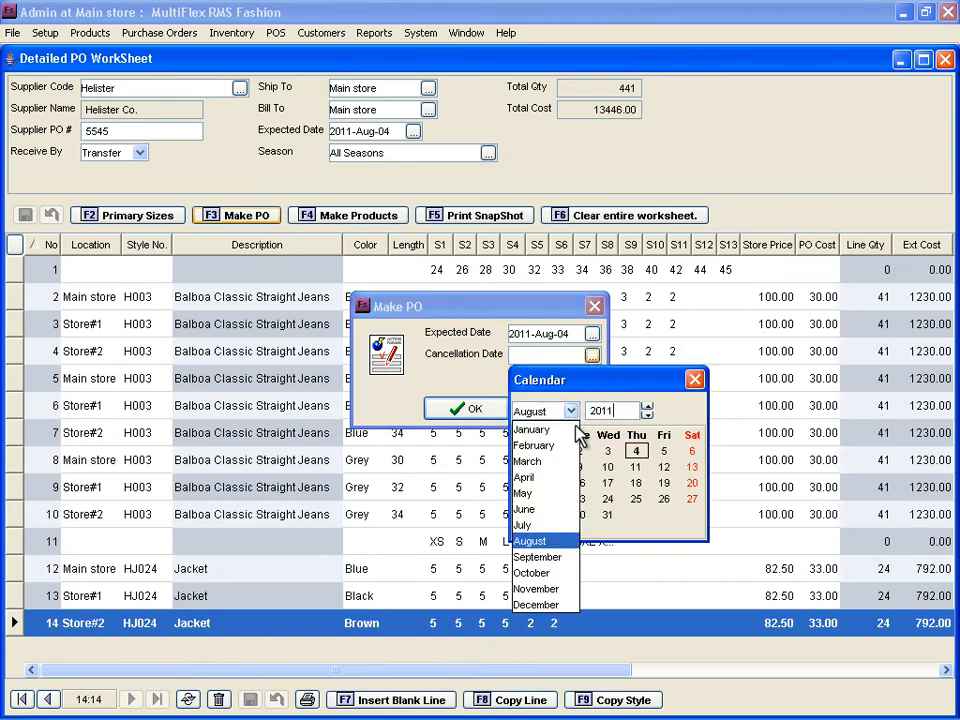
{"action": "left_click", "coordinate": [538, 558]}
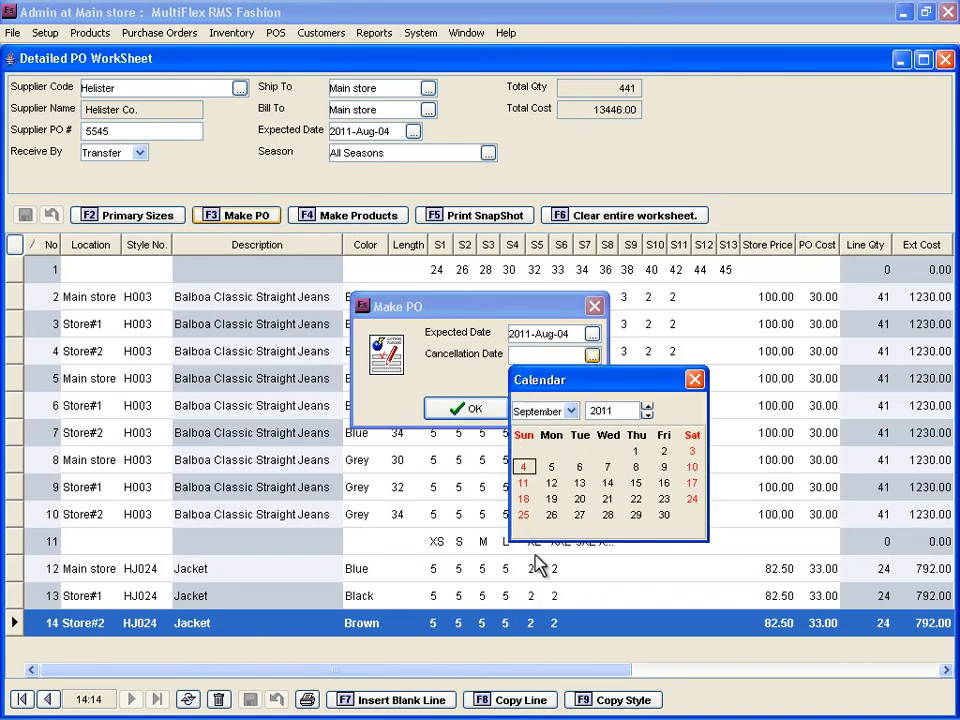
{"action": "left_click", "coordinate": [551, 468]}
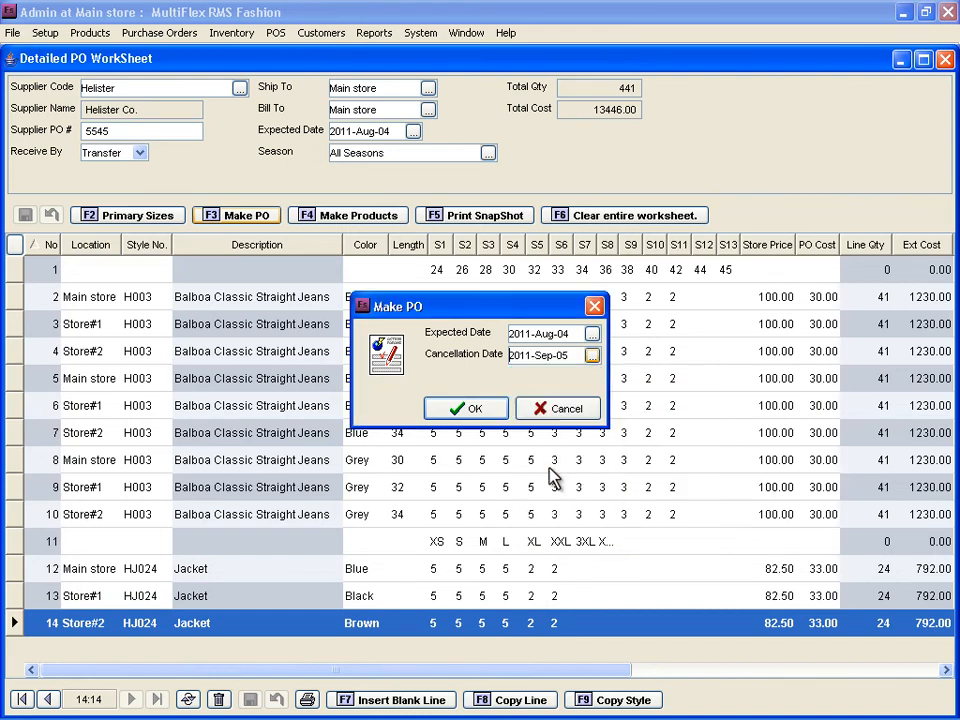
{"action": "left_click", "coordinate": [470, 410]}
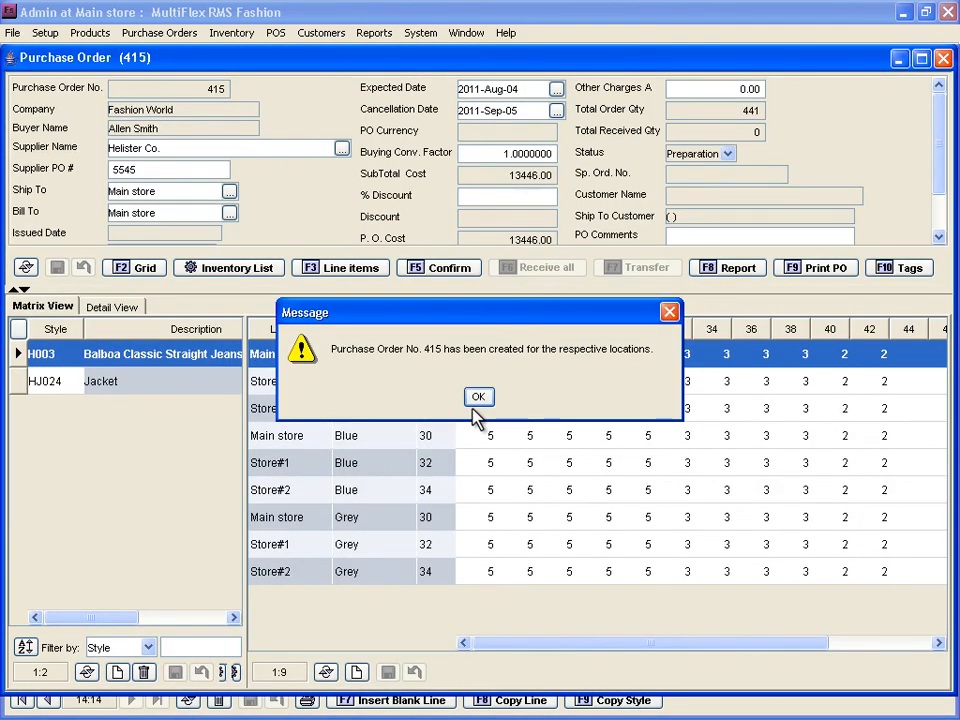
{"action": "left_click", "coordinate": [478, 399]}
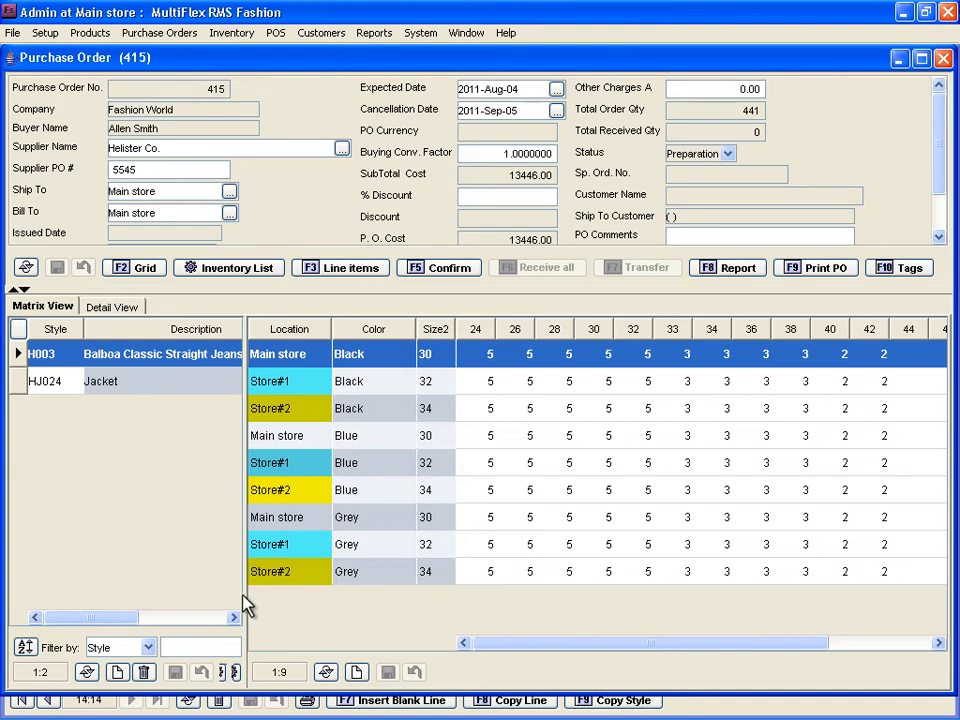
- Check the HJ024 jacket's allocation by location in the new purchase order and confirm the order
{"action": "left_click", "coordinate": [47, 387]}
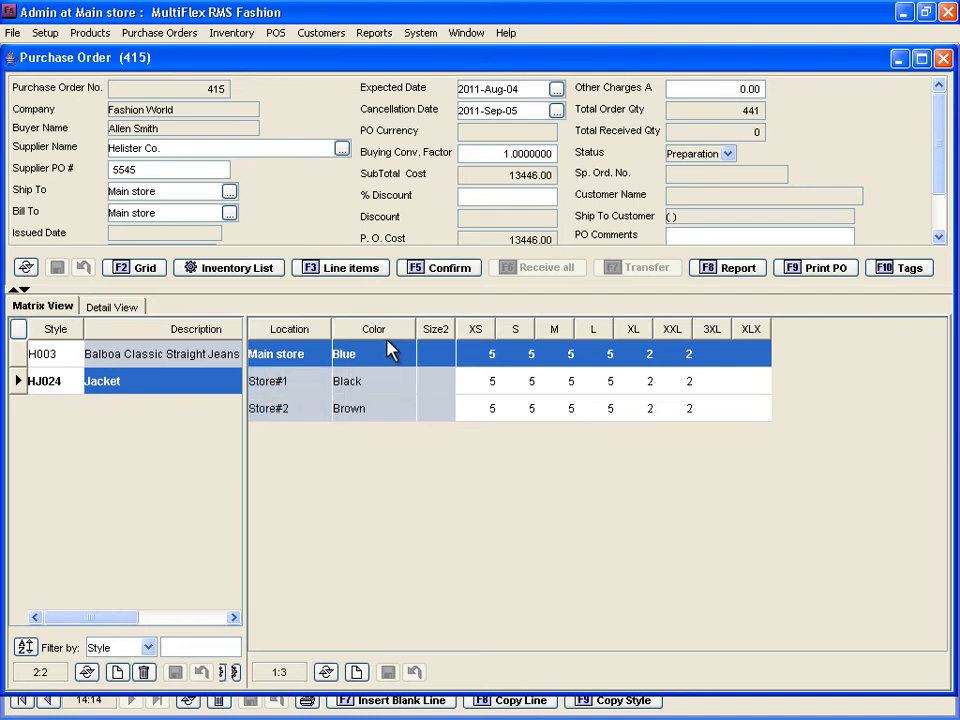
{"action": "left_click", "coordinate": [456, 279]}
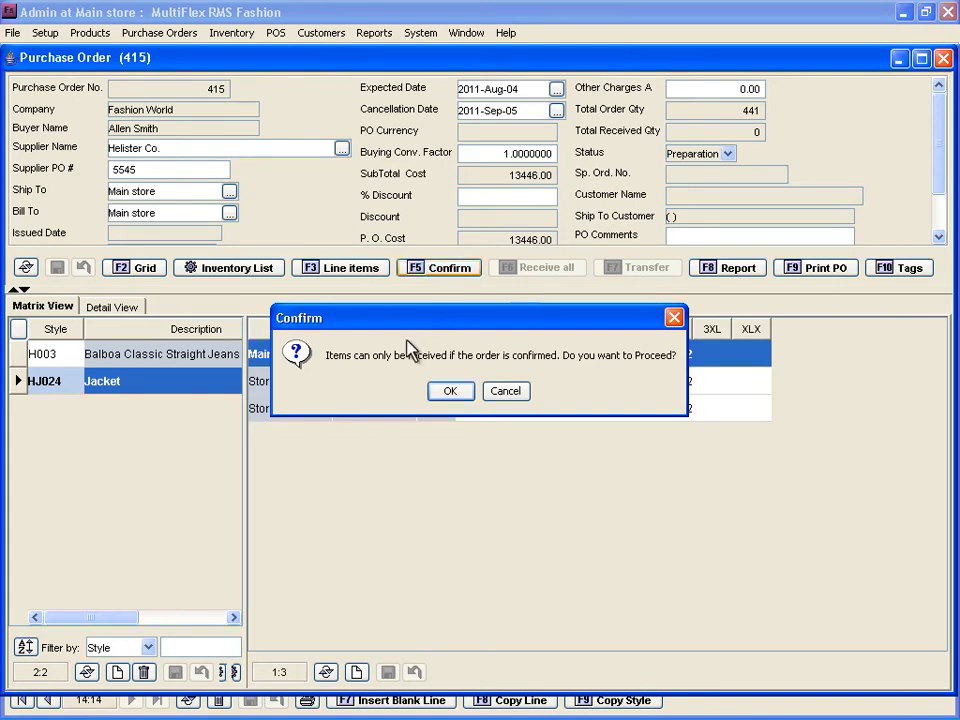
{"action": "left_click", "coordinate": [437, 398]}
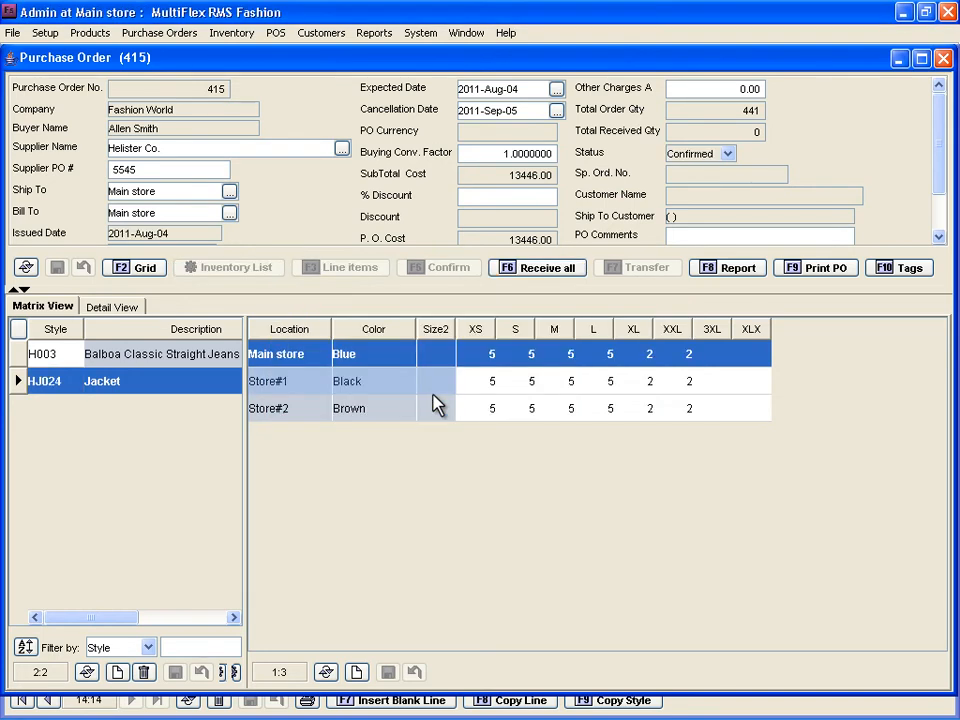
- Receive all items on the purchase order with shipping and handling charges of 25
{"action": "left_click", "coordinate": [546, 271]}
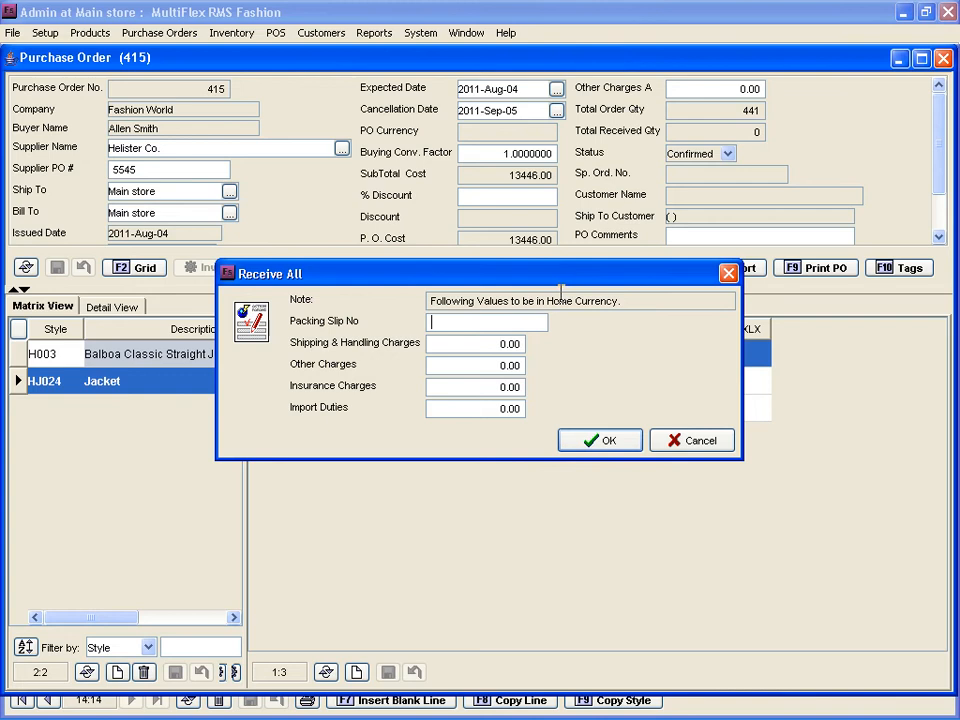
{"action": "left_click", "coordinate": [508, 343]}
{"action": "type", "text": "25"}
{"action": "left_click", "coordinate": [592, 444]}
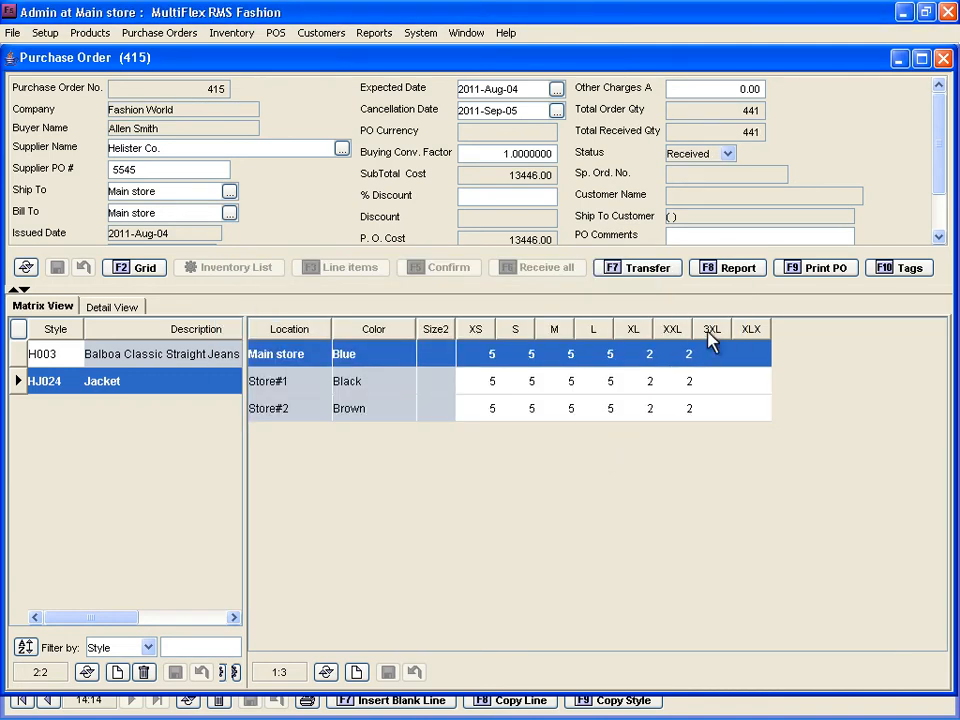
- View the purchase order's snapshot report with totals per store, and close it
{"action": "left_click", "coordinate": [731, 270]}
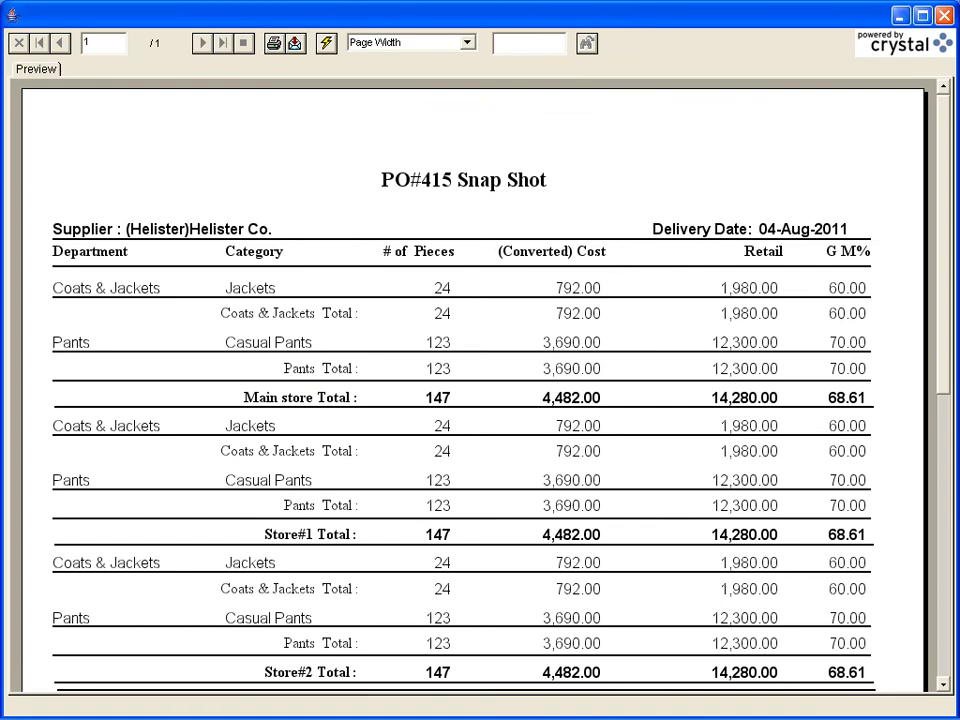
{"action": "mouse_move", "coordinate": [943, 118]}
{"action": "left_mouse_down"}
{"action": "mouse_move", "coordinate": [943, 190]}
{"action": "mouse_move", "coordinate": [943, 108]}
{"action": "left_mouse_up"}
{"action": "left_click", "coordinate": [945, 15]}
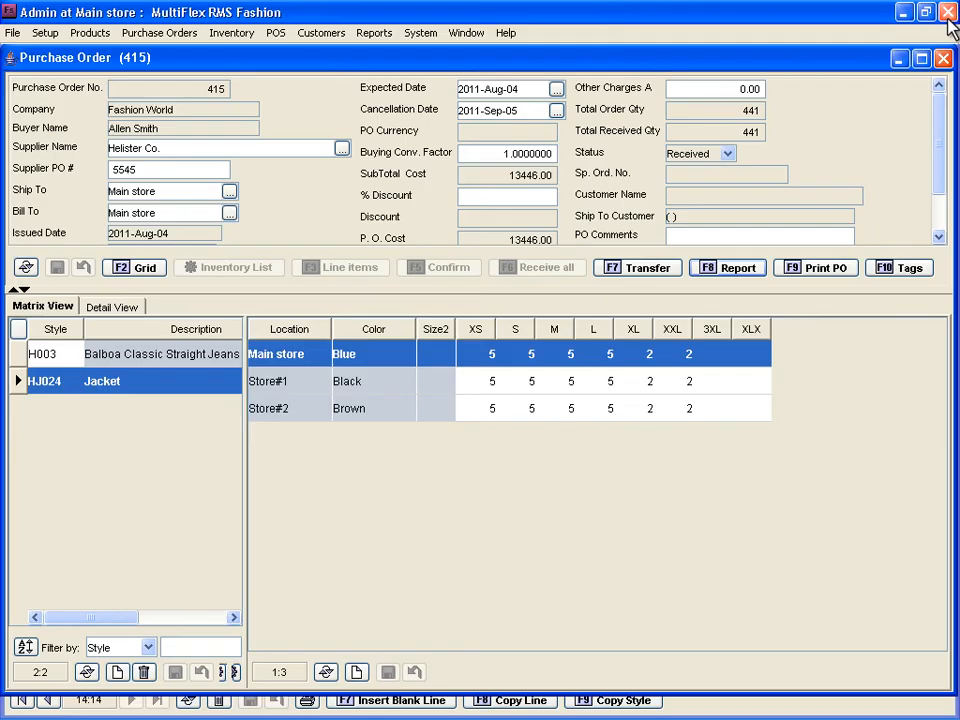
- View the printable purchase order in grid format, and close the preview
{"action": "left_click", "coordinate": [828, 272]}
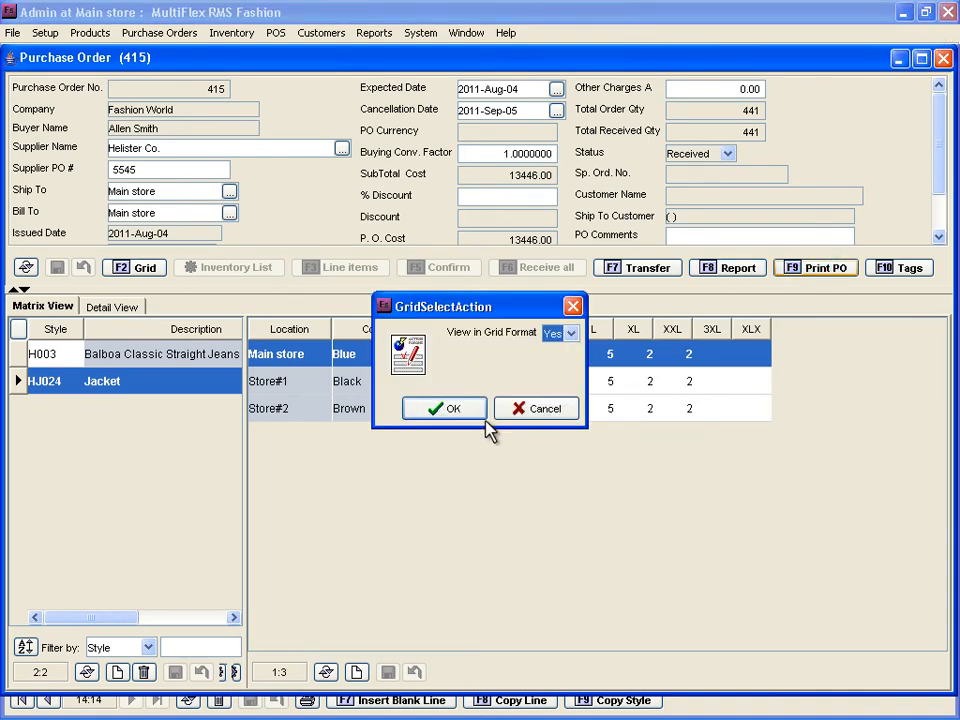
{"action": "left_click", "coordinate": [448, 410]}
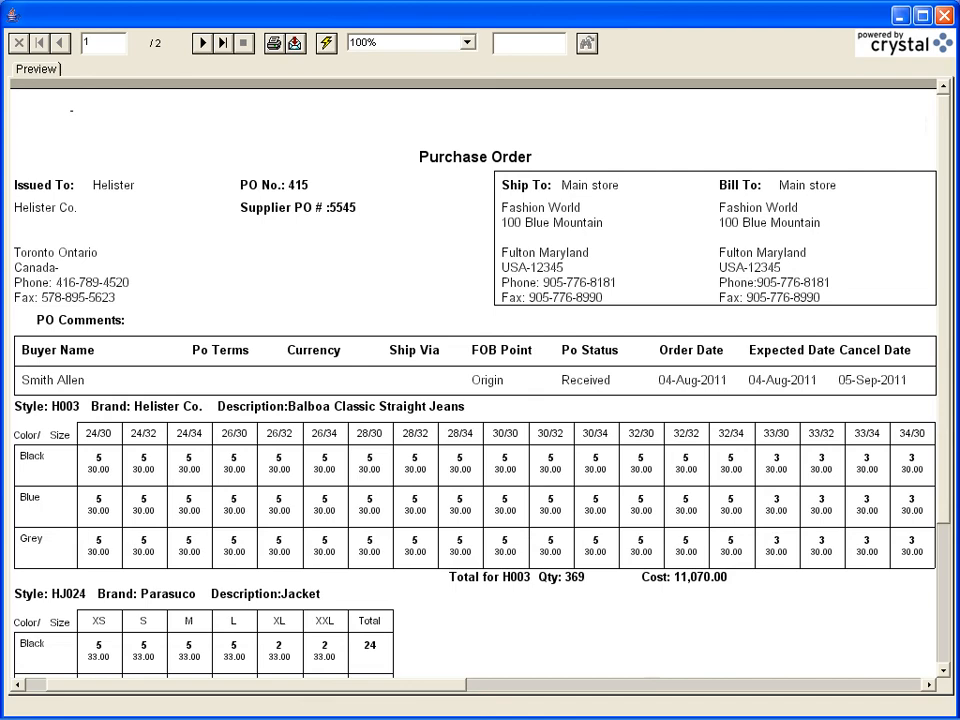
{"action": "left_click", "coordinate": [944, 116]}
{"action": "mouse_move", "coordinate": [944, 116]}
{"action": "left_mouse_down"}
{"action": "mouse_move", "coordinate": [946, 266]}
{"action": "mouse_move", "coordinate": [945, 111]}
{"action": "left_mouse_up"}
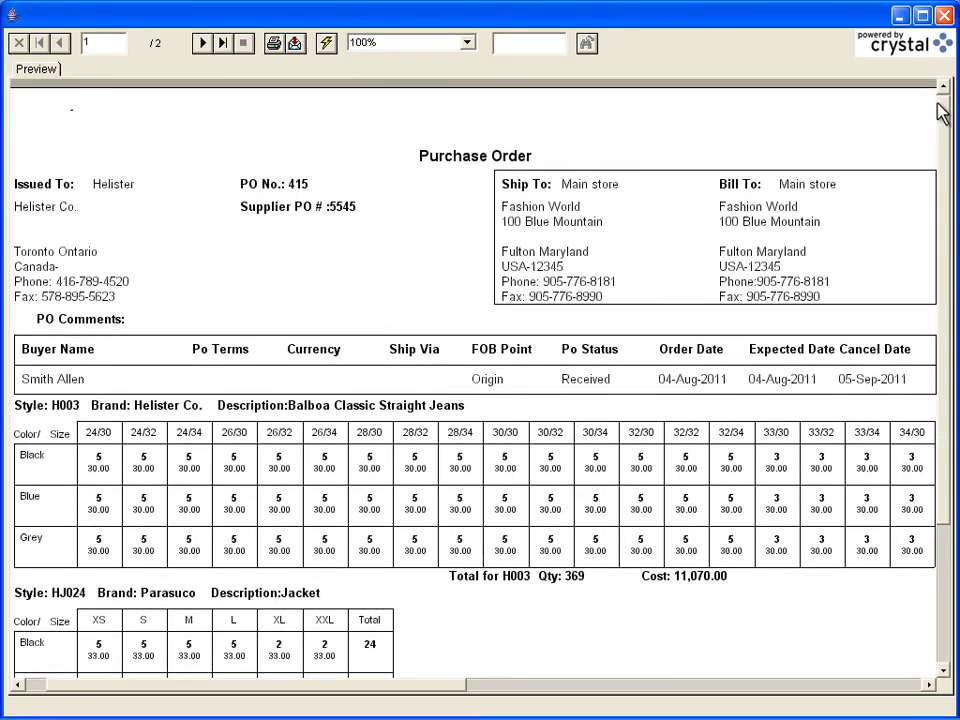
{"action": "left_click", "coordinate": [941, 20]}
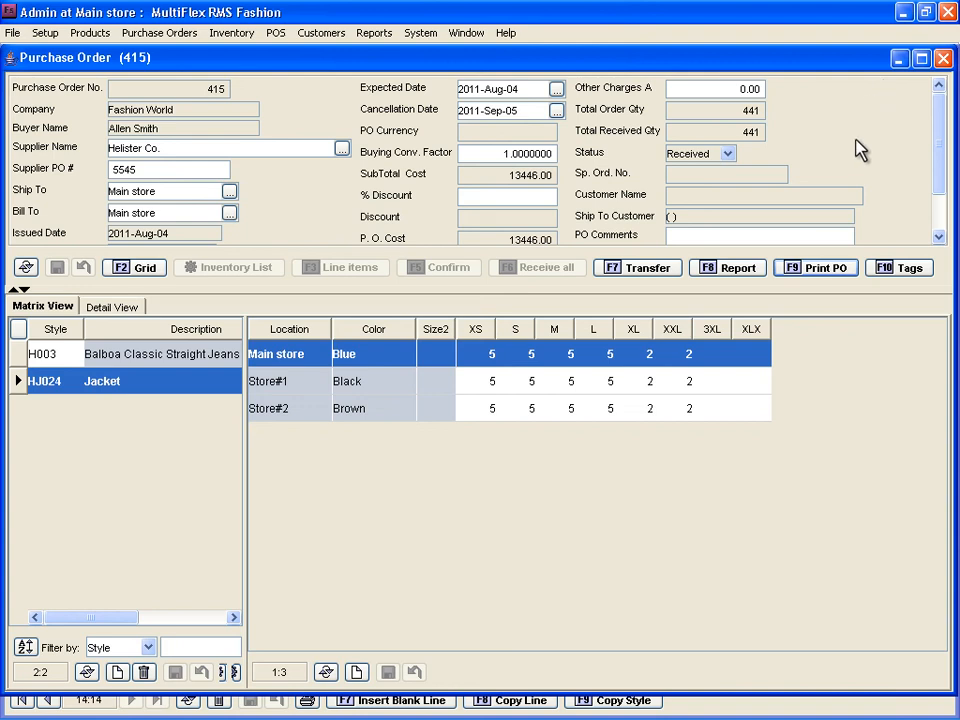
- Generate the purchase order's product tags starting at row 1, column 1, and close the tag preview
{"action": "left_click", "coordinate": [882, 270]}
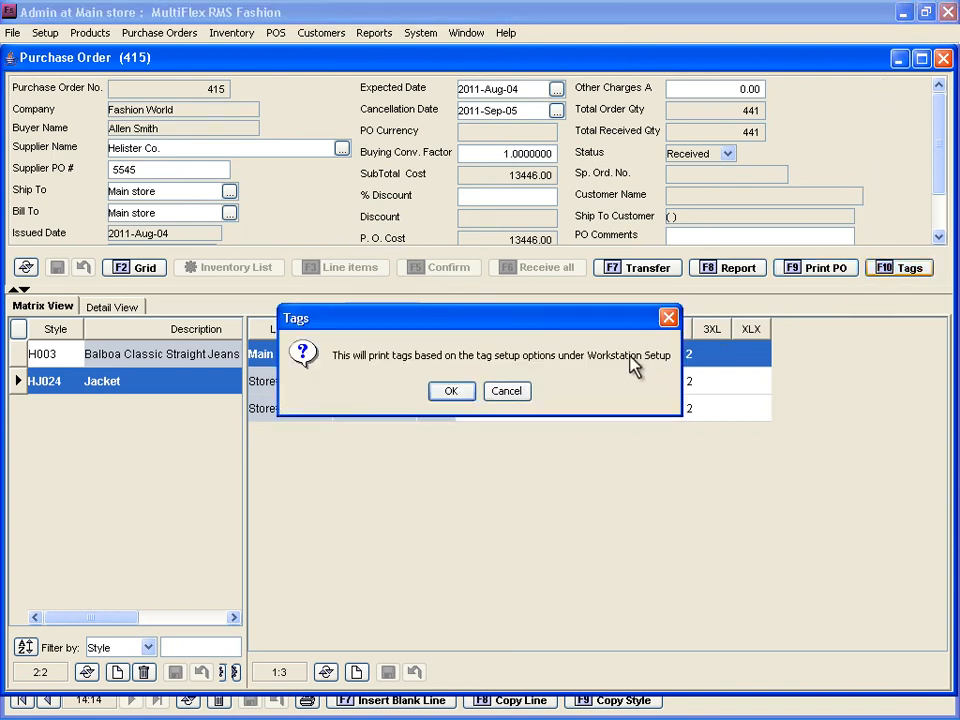
{"action": "left_click", "coordinate": [464, 392]}
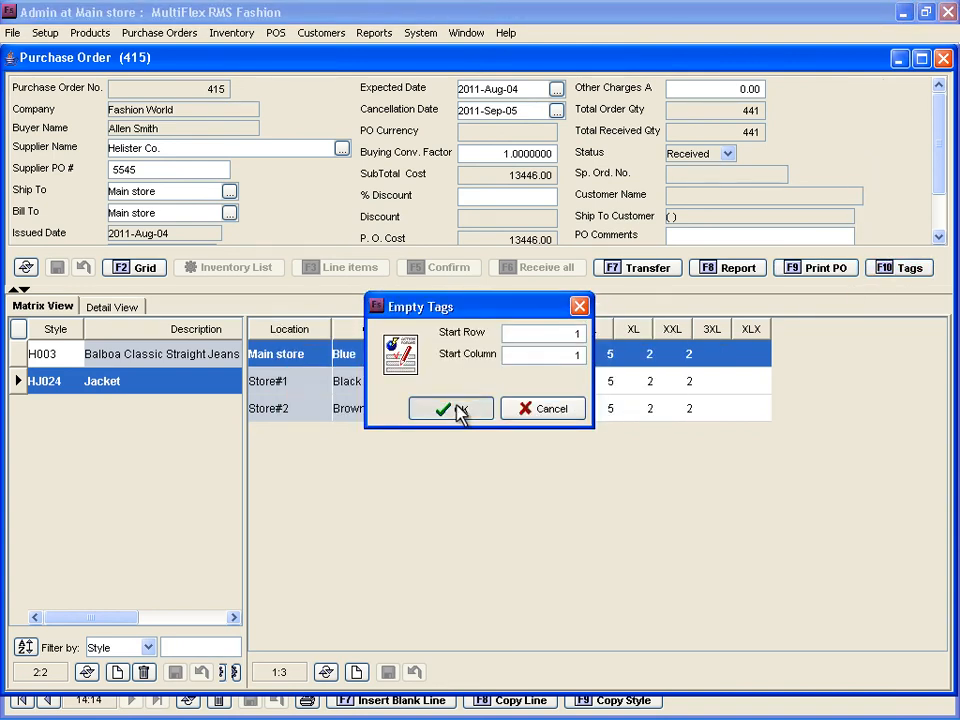
{"action": "left_click", "coordinate": [456, 410]}
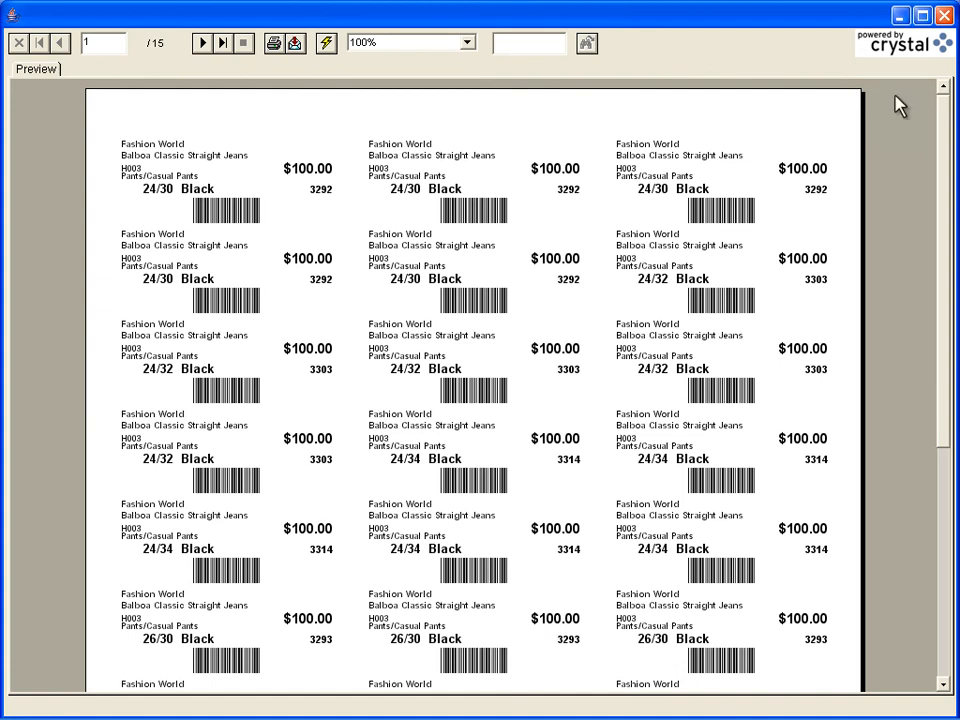
{"action": "left_click", "coordinate": [943, 15]}
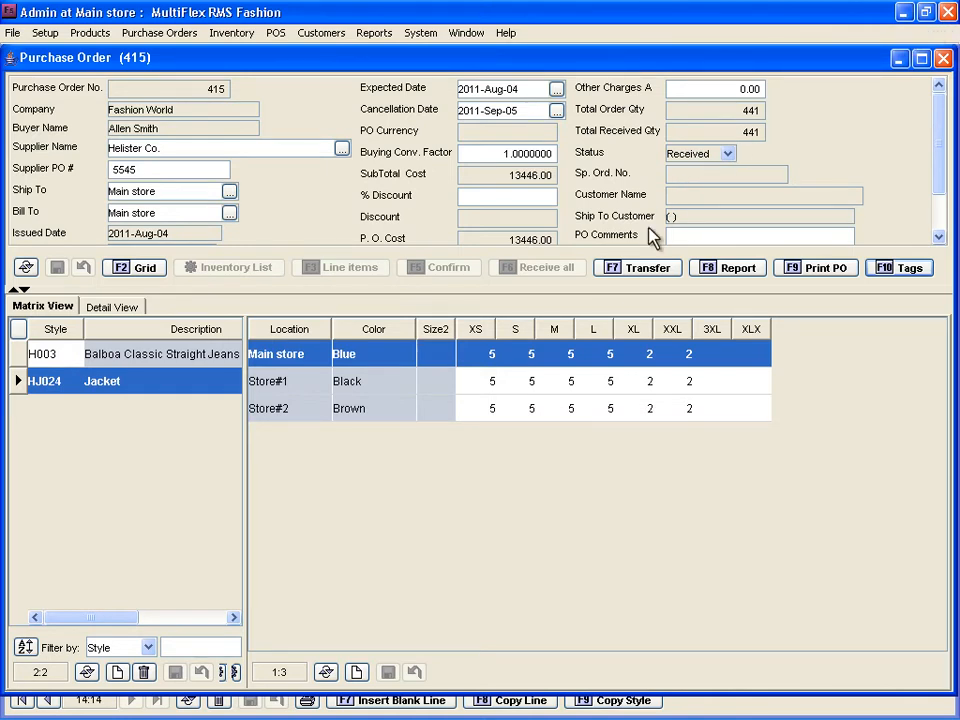
- Create transfer orders for all allocated locations from the received purchase order, with transfer cost at Landed Cost
{"action": "left_click", "coordinate": [643, 272]}
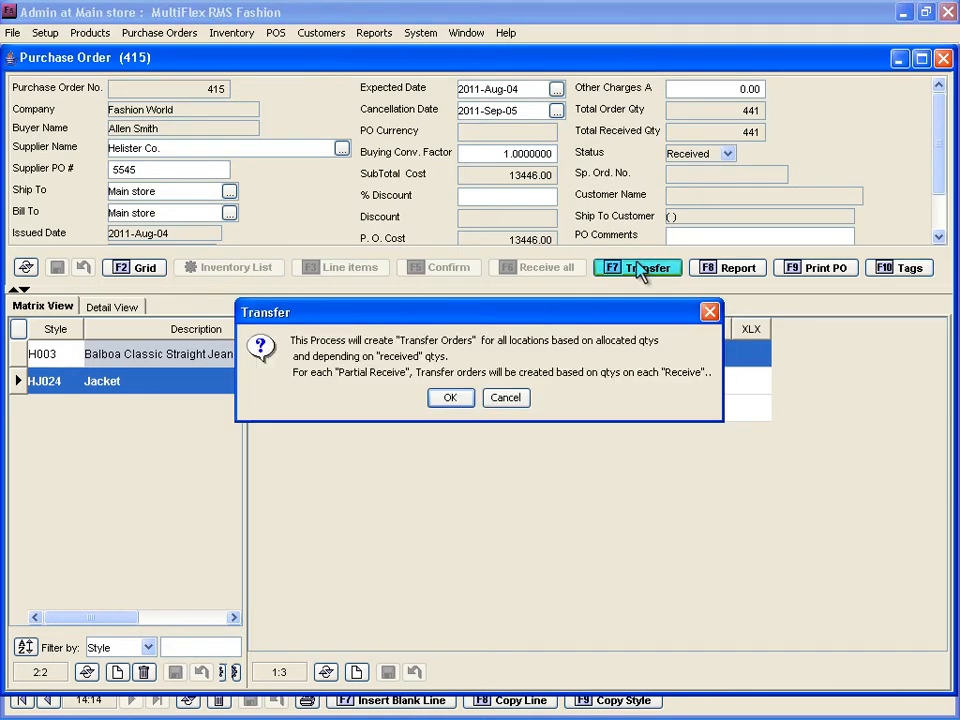
{"action": "left_click", "coordinate": [450, 400]}
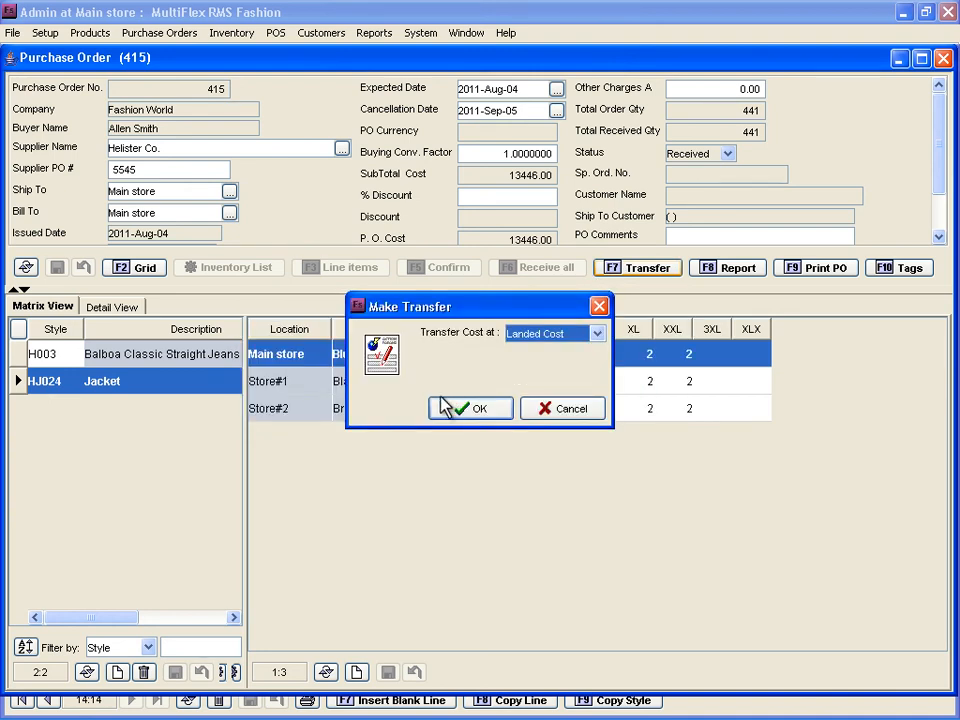
{"action": "left_click", "coordinate": [446, 412]}
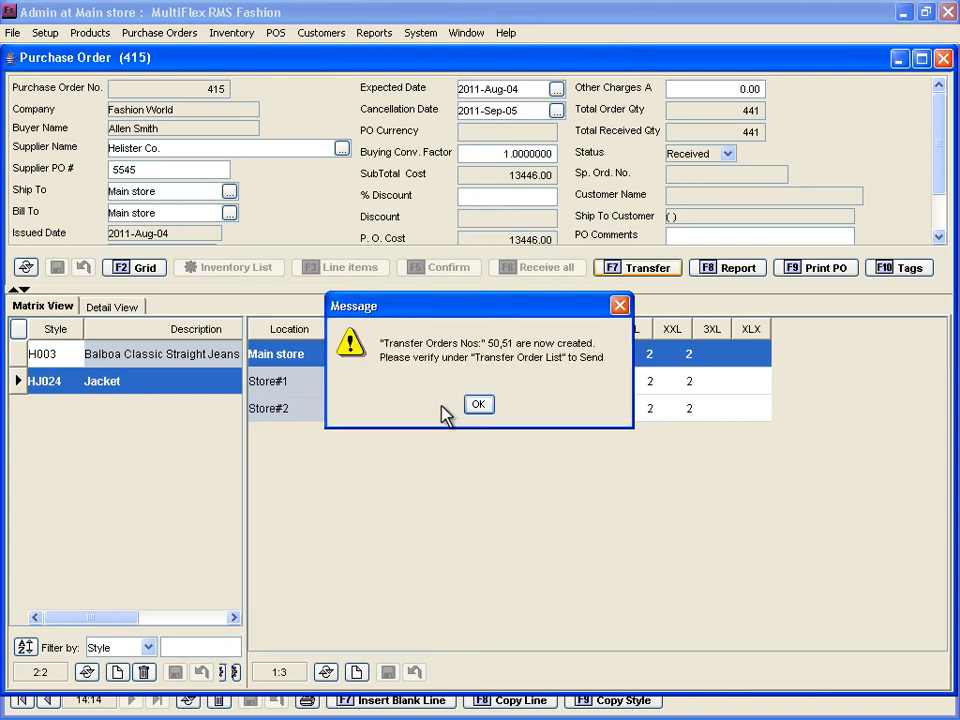
{"action": "left_click", "coordinate": [478, 406]}
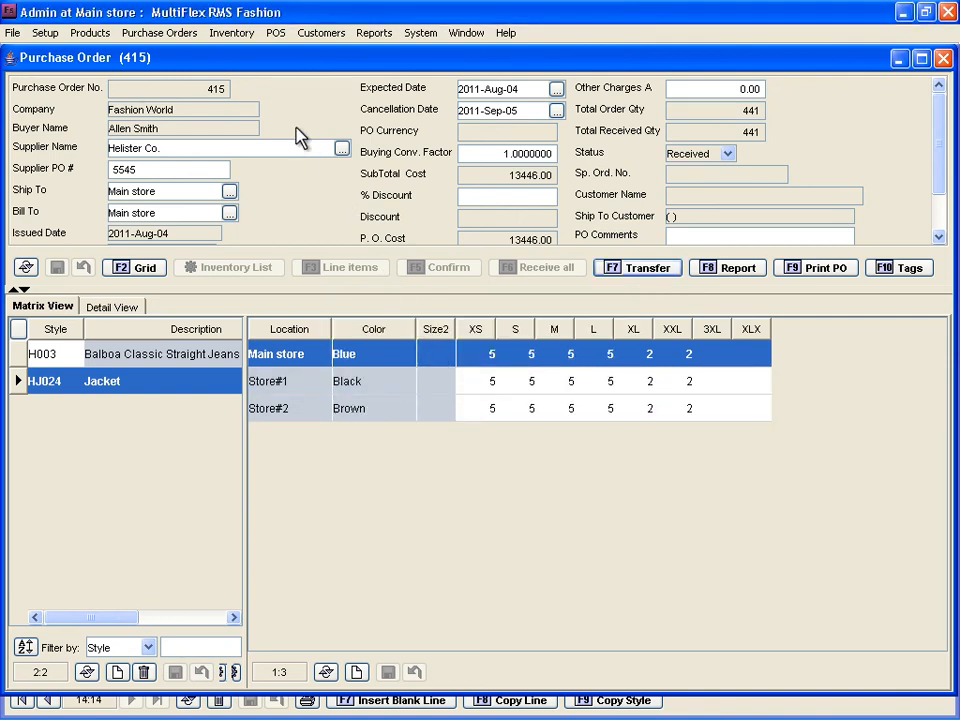
- Open the new Store#1 transfer from the transfer order list, confirm its order with the quantities shown per line, send it, and close it
{"action": "left_click", "coordinate": [236, 34]}
{"action": "mouse_move", "coordinate": [370, 91]}
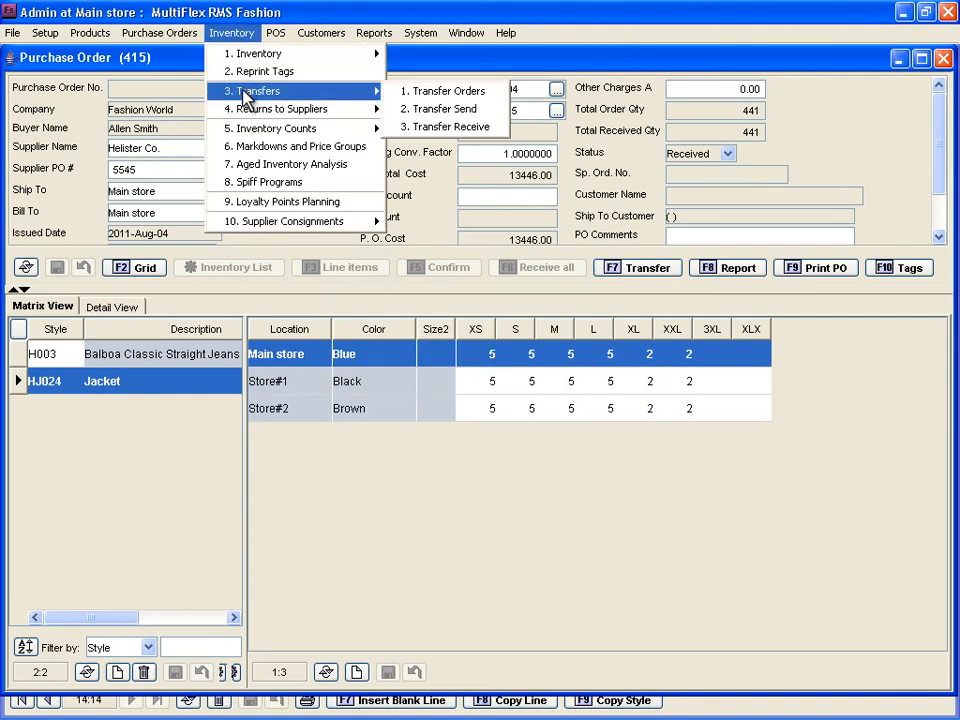
{"action": "left_click", "coordinate": [405, 95]}
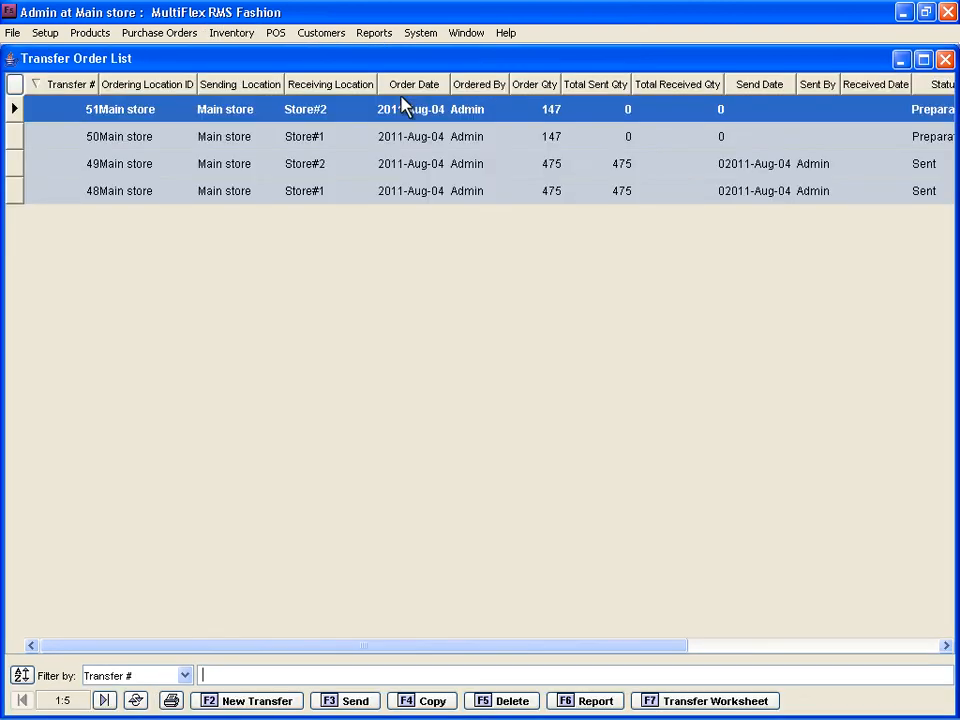
{"action": "double_click", "coordinate": [326, 140]}
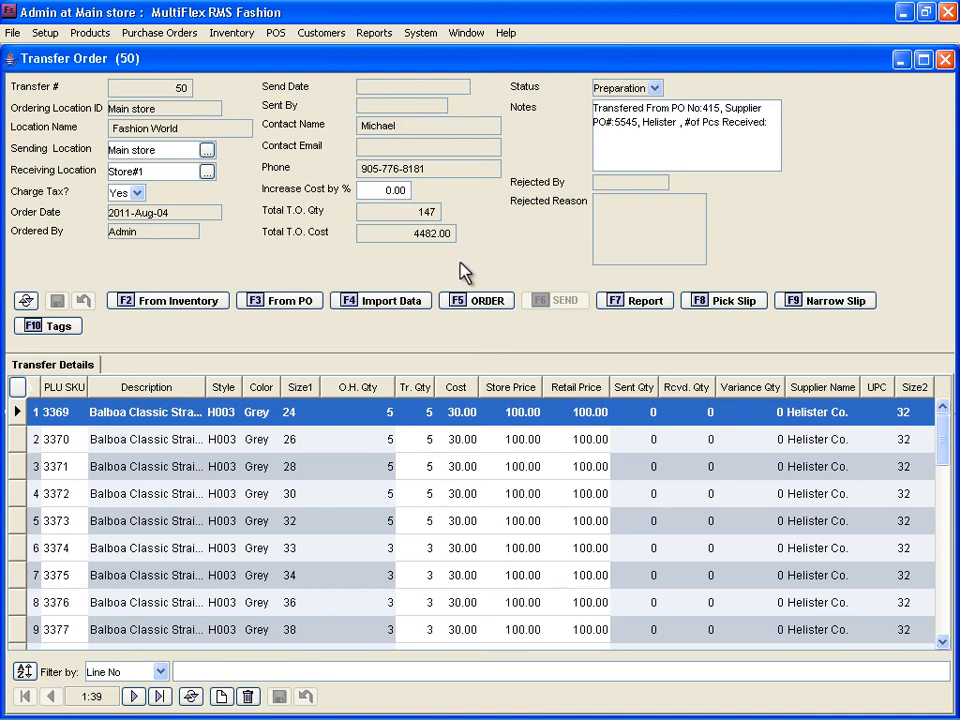
{"action": "left_click", "coordinate": [470, 303]}
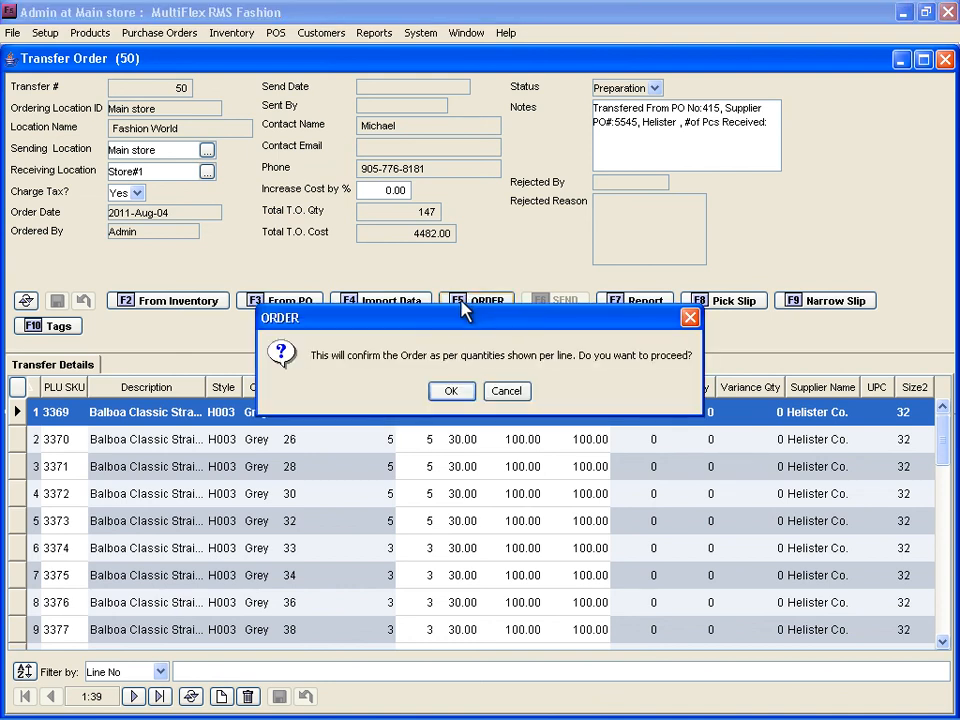
{"action": "left_click", "coordinate": [446, 391]}
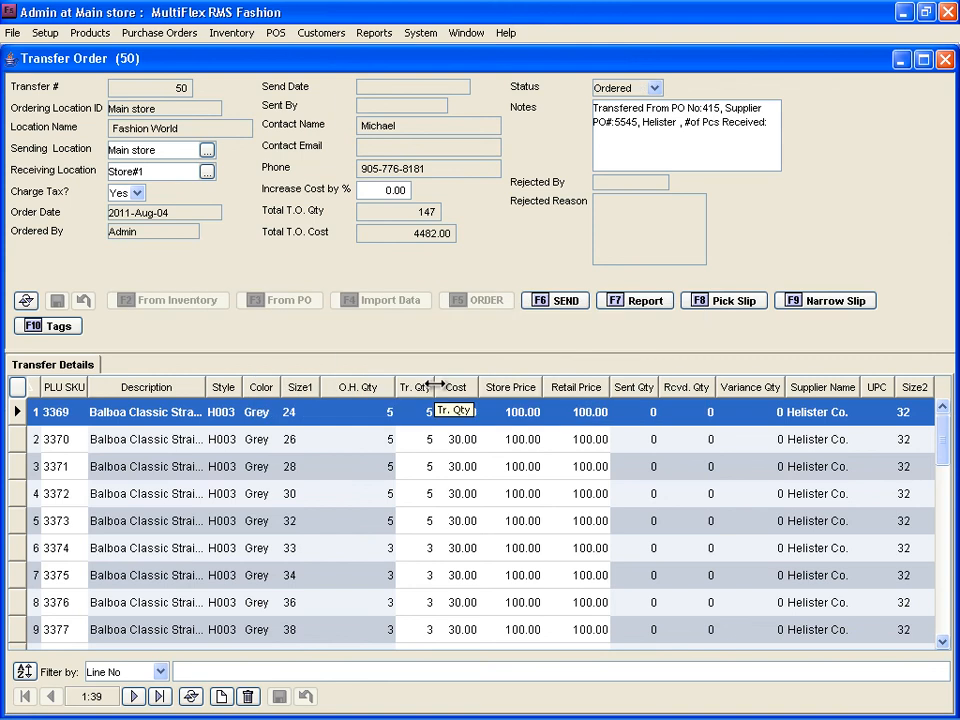
{"action": "left_click", "coordinate": [545, 303]}
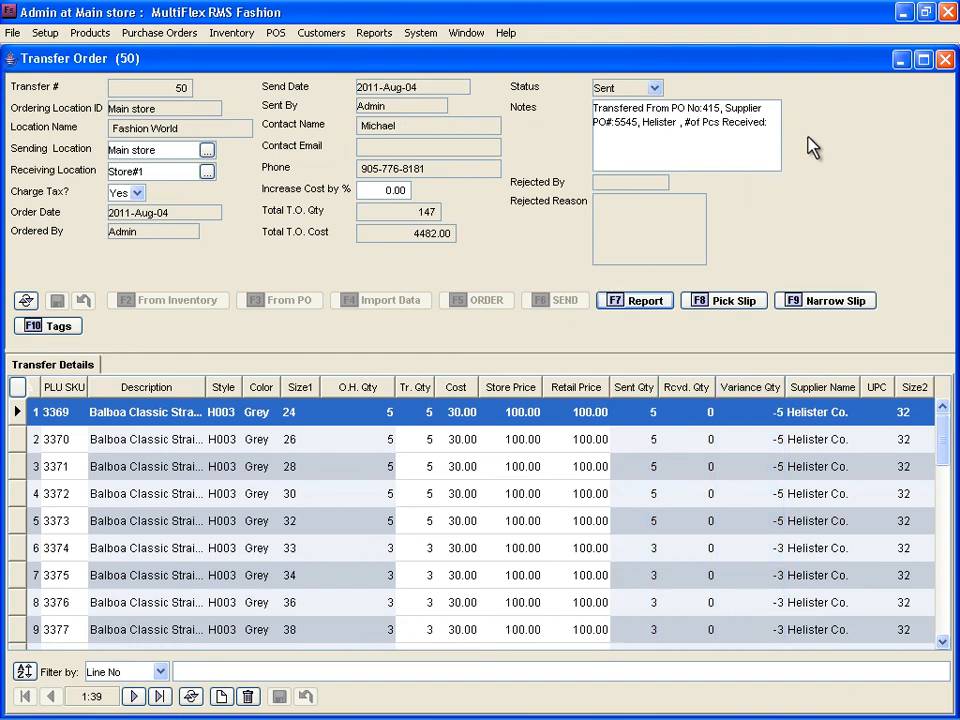
{"action": "left_click", "coordinate": [944, 59]}
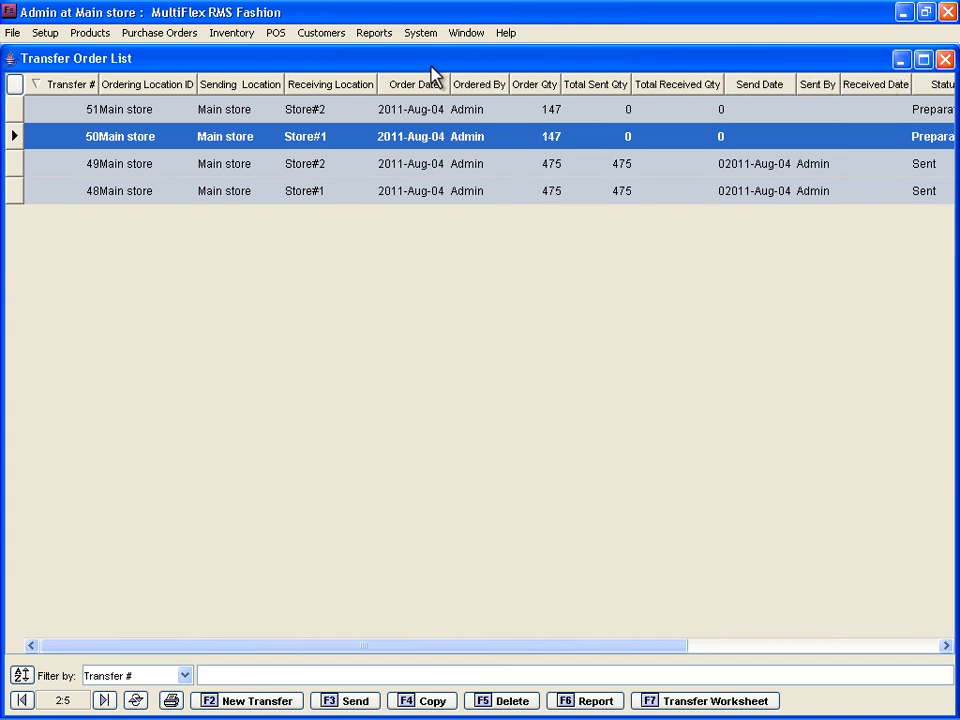
- Open the new Store#2 transfer in preparation from the transfer order list, confirm its order with the quantities shown per line, and send it
{"action": "left_click", "coordinate": [328, 112]}
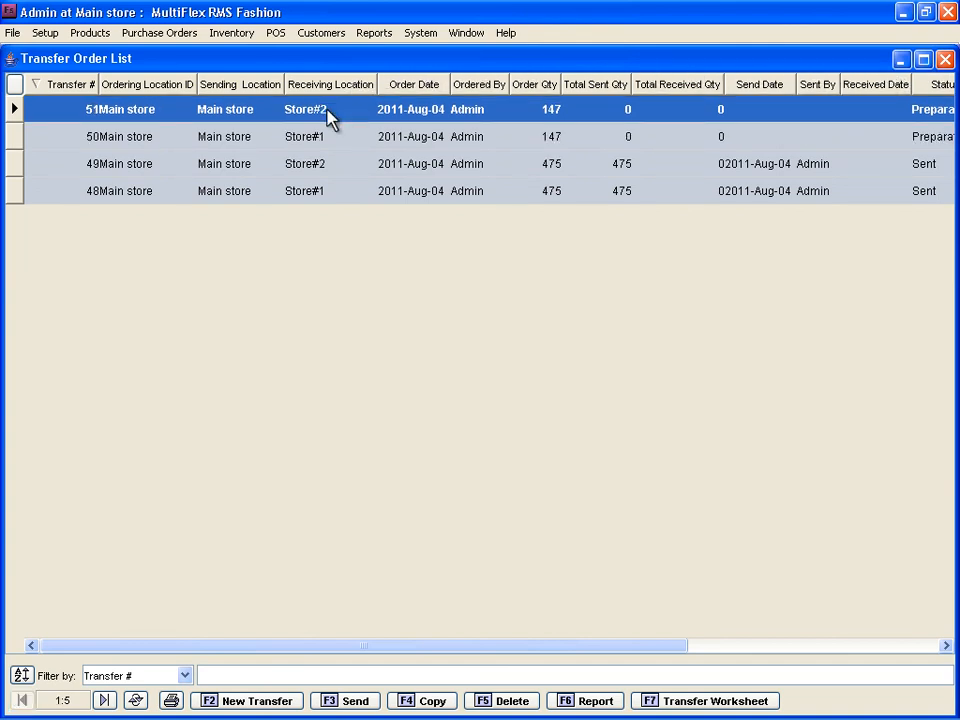
{"action": "double_click", "coordinate": [328, 112]}
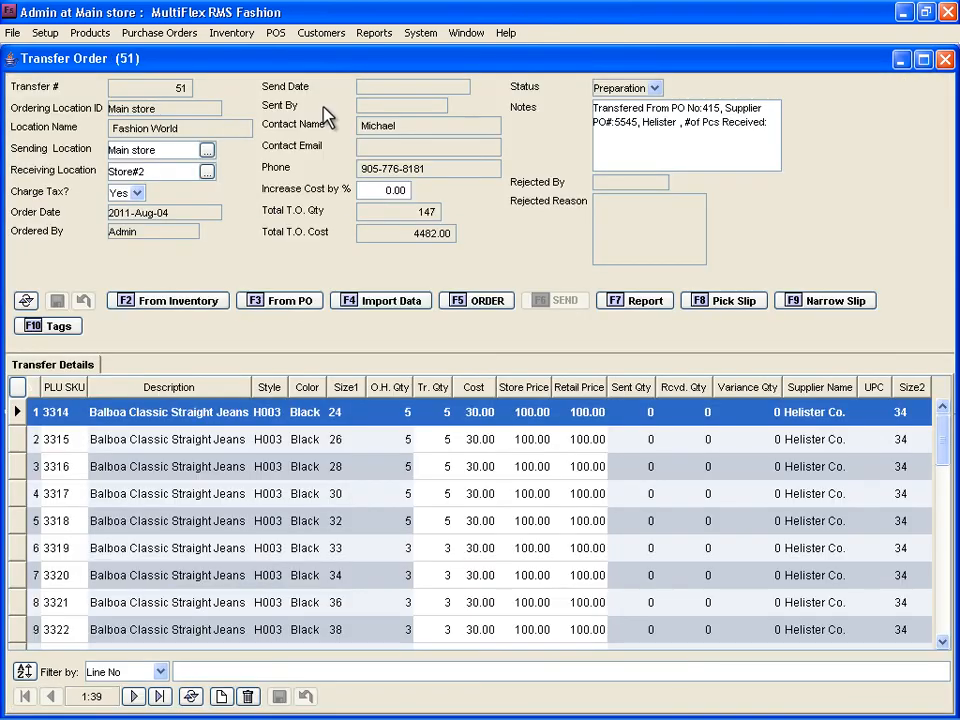
{"action": "left_click", "coordinate": [458, 302]}
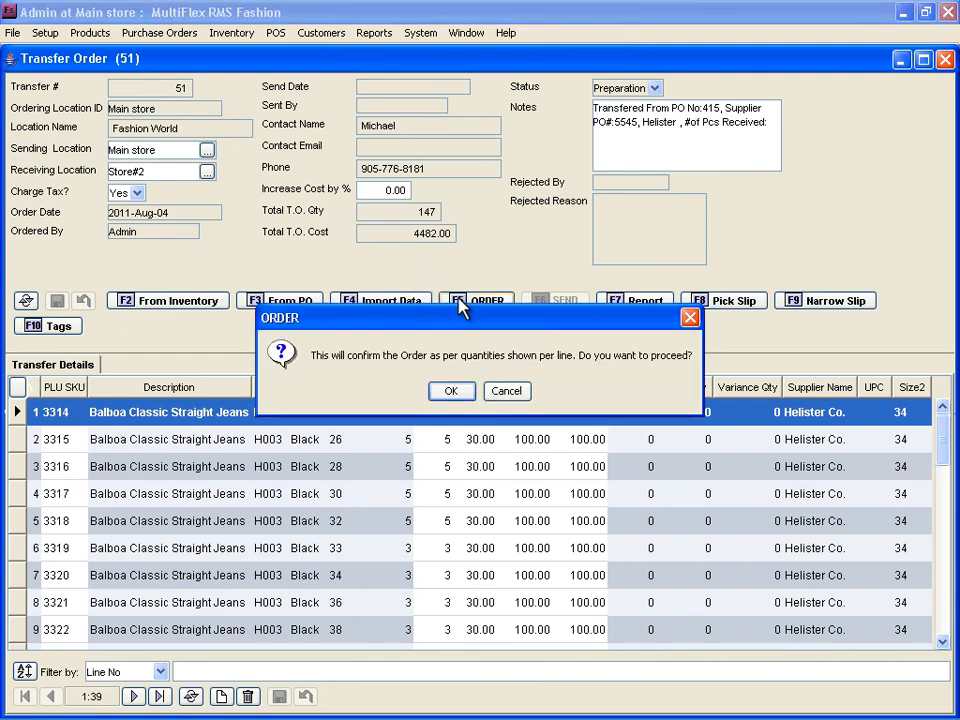
{"action": "left_click", "coordinate": [447, 391]}
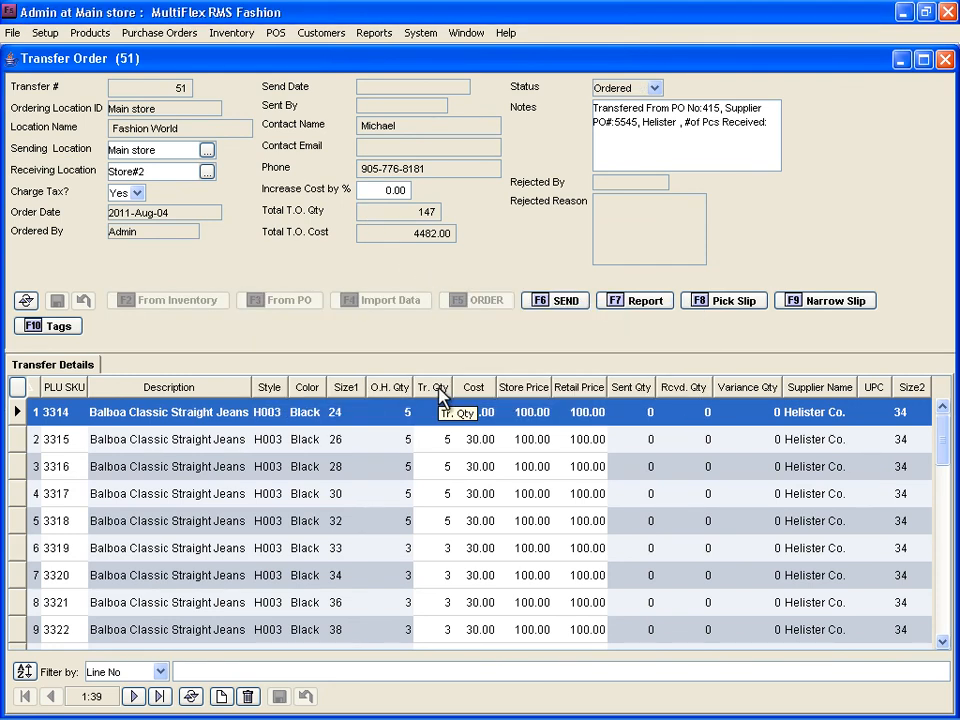
{"action": "left_click", "coordinate": [548, 303]}
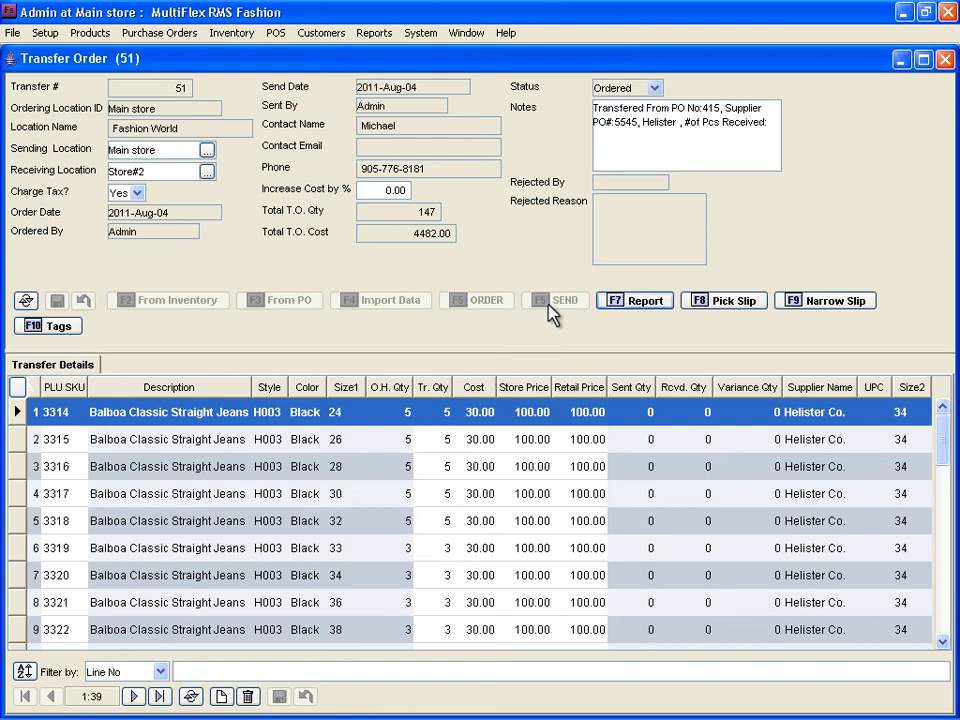
- View the Store#2 transfer order report in grid format, and close the report and the transfer order
{"action": "left_click", "coordinate": [637, 309]}
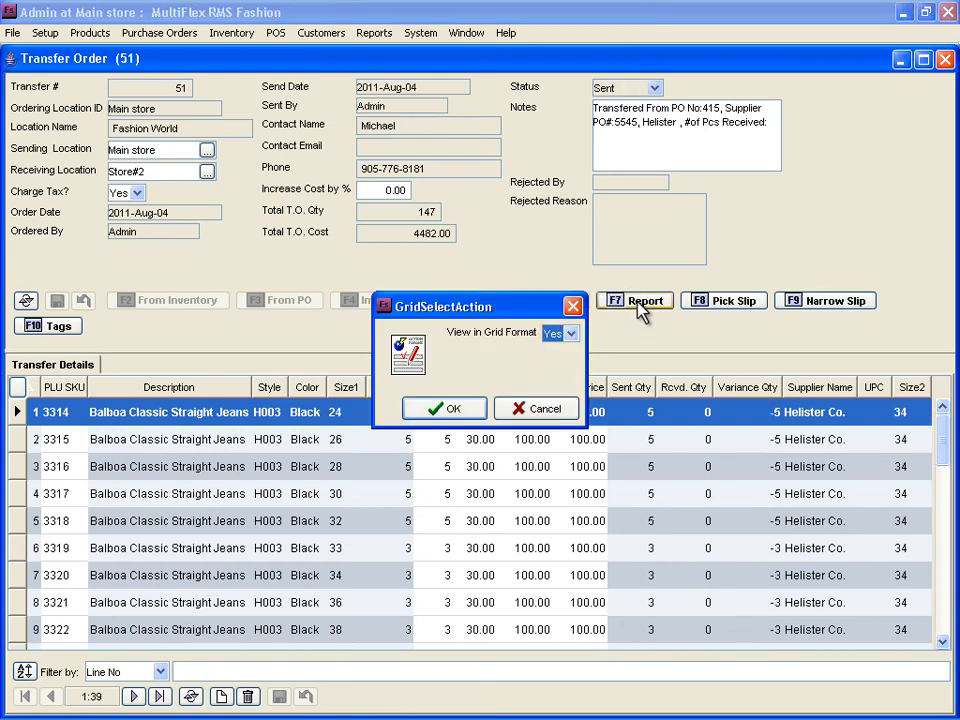
{"action": "left_click", "coordinate": [476, 404]}
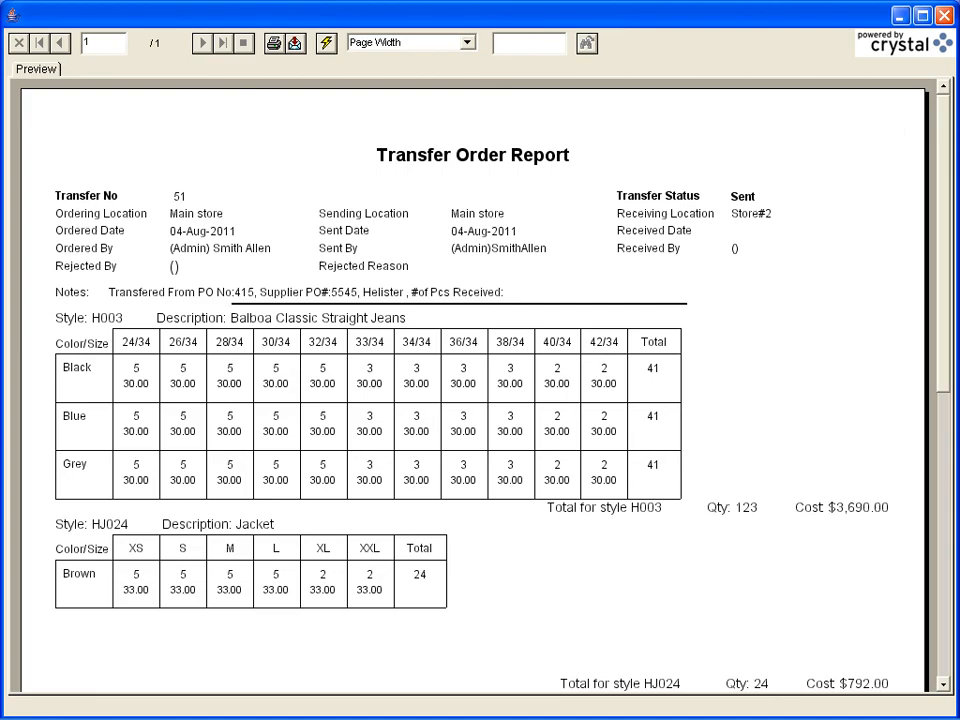
{"action": "left_click", "coordinate": [943, 15]}
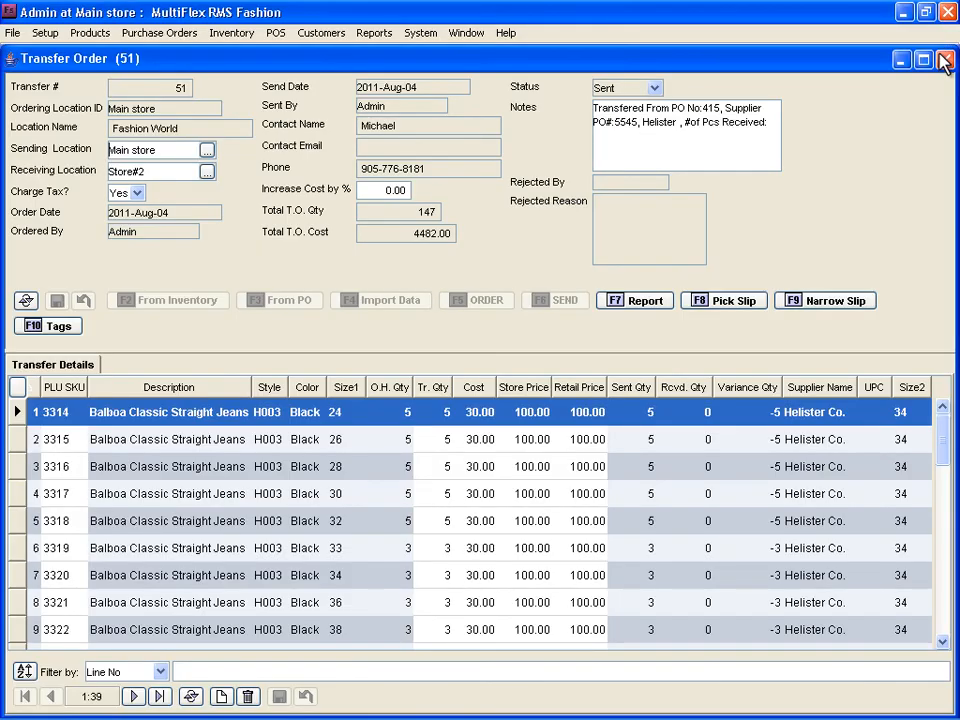
{"action": "left_click", "coordinate": [945, 59]}
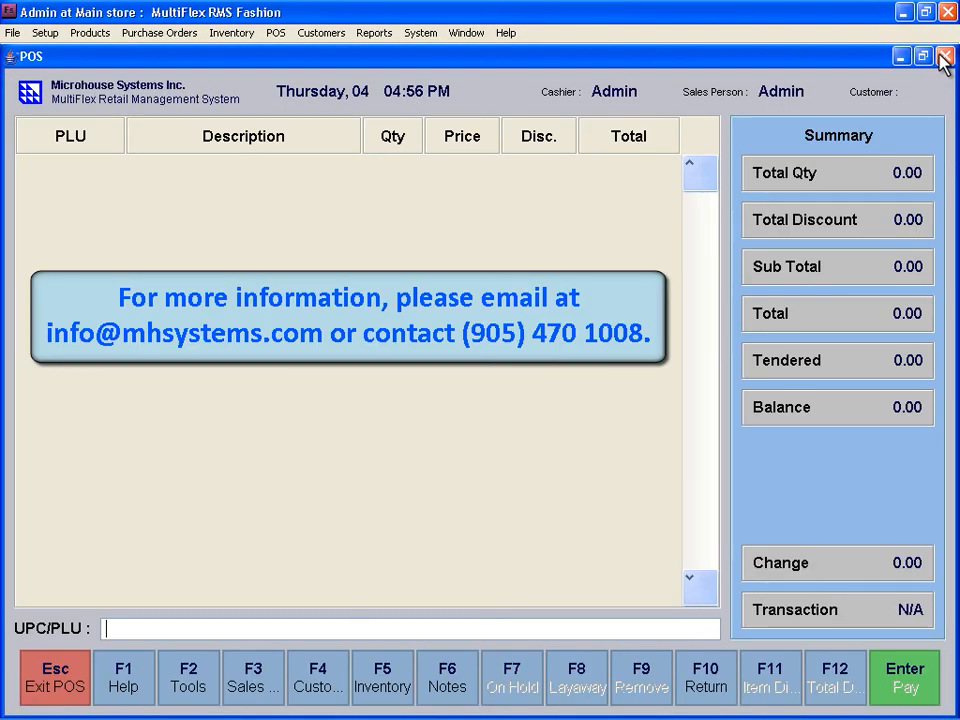